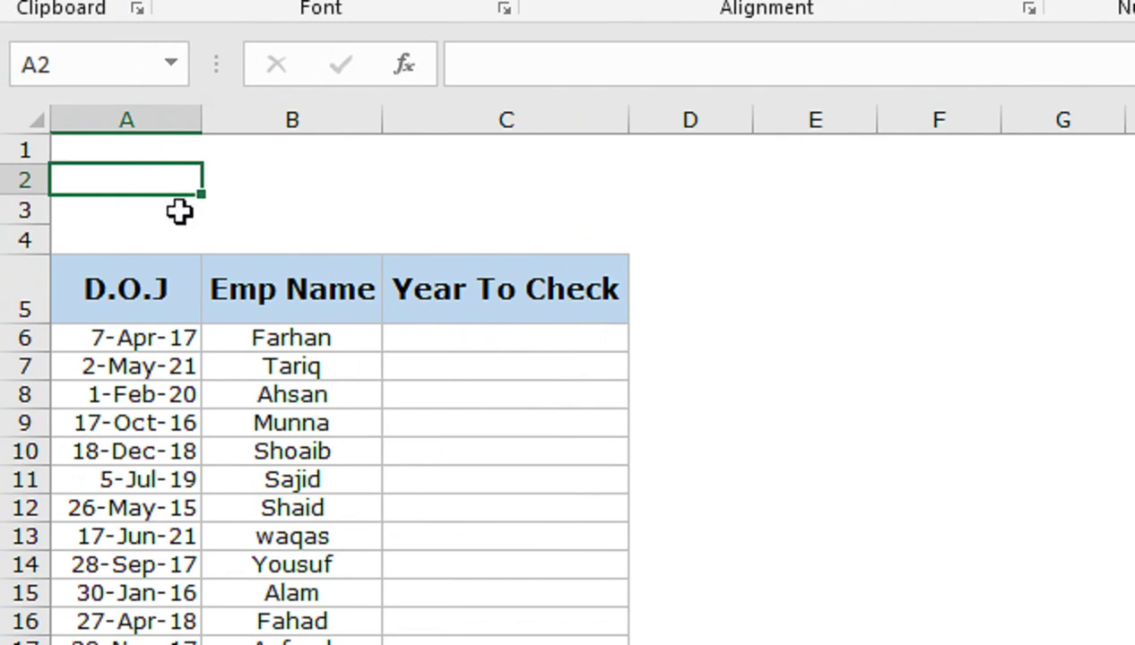
# - Enter the label 'Today' in A2, fixing the typos
pyautogui.write('Tda')
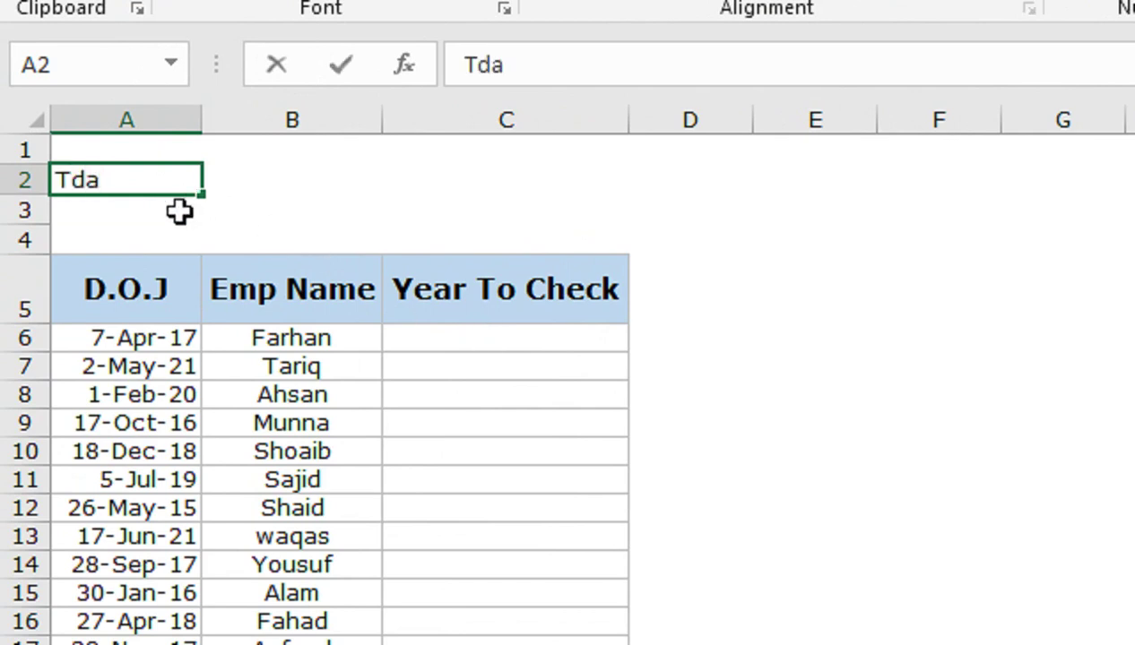
pyautogui.press('BackSpace')
pyautogui.press('BackSpace')
pyautogui.write('oda')
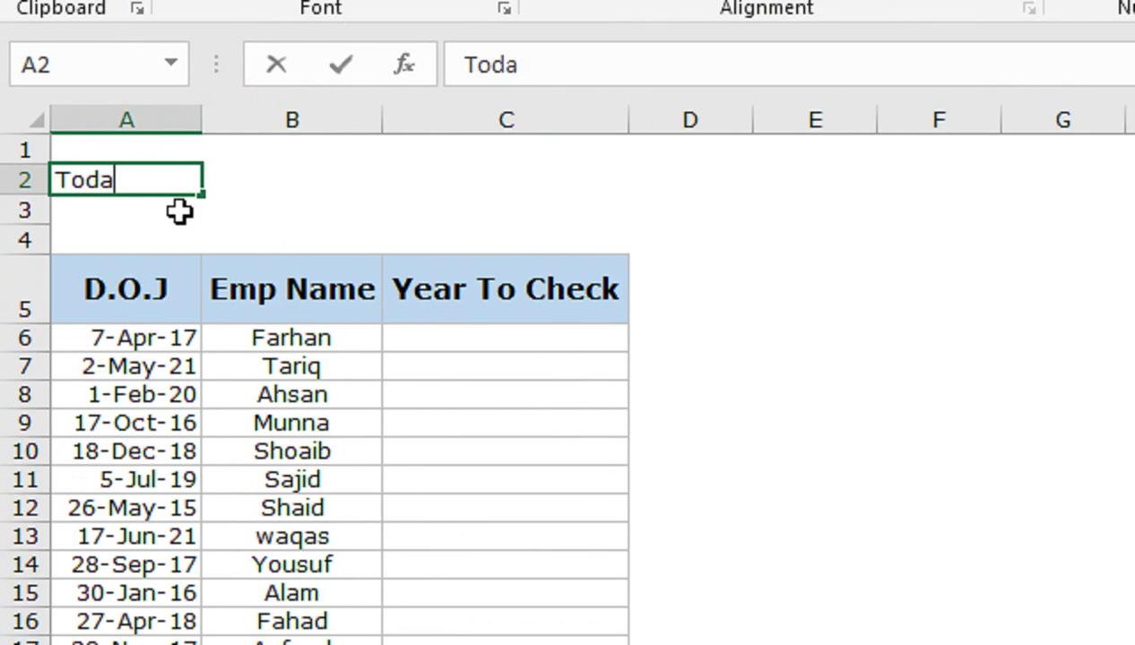
pyautogui.write('u')
pyautogui.press('Return')
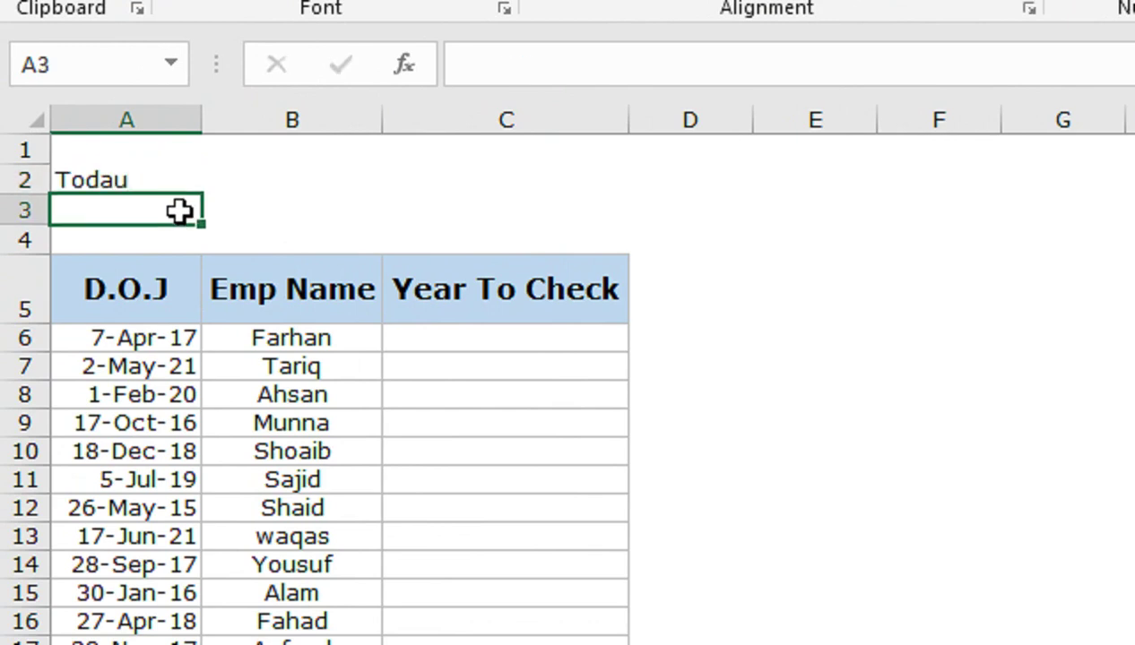
pyautogui.press('Up')
pyautogui.press('F2')
pyautogui.press('BackSpace')
pyautogui.write('y')
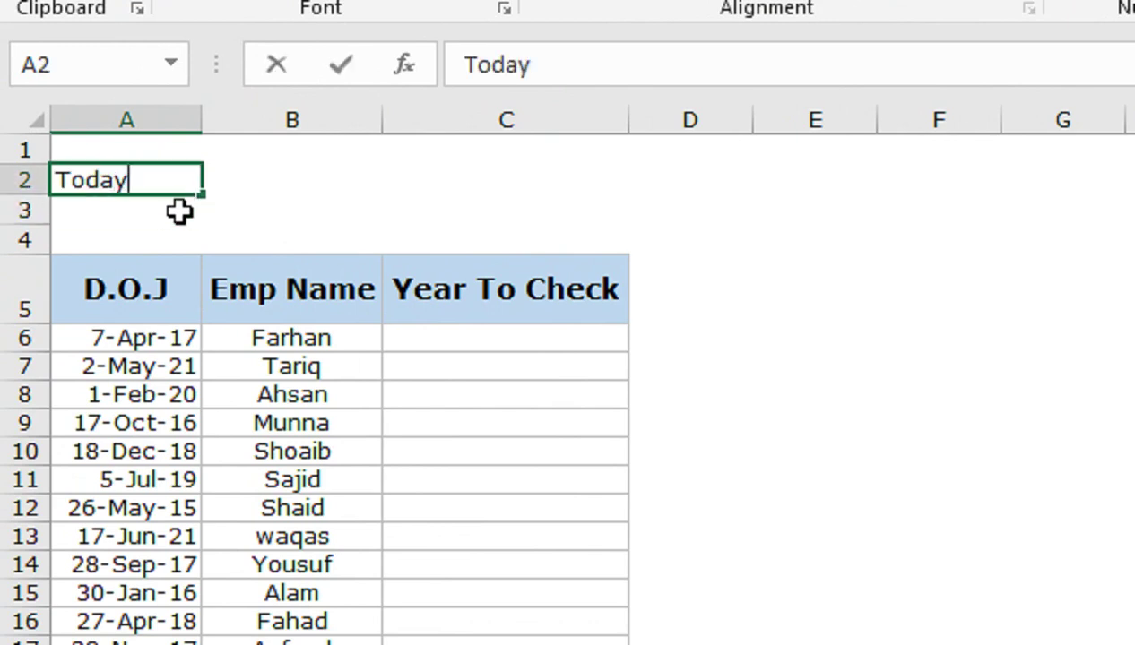
pyautogui.press('Return')
# - Enter =TODAY() in A3 and format it as a date, showing 15-May-21
pyautogui.write('=')
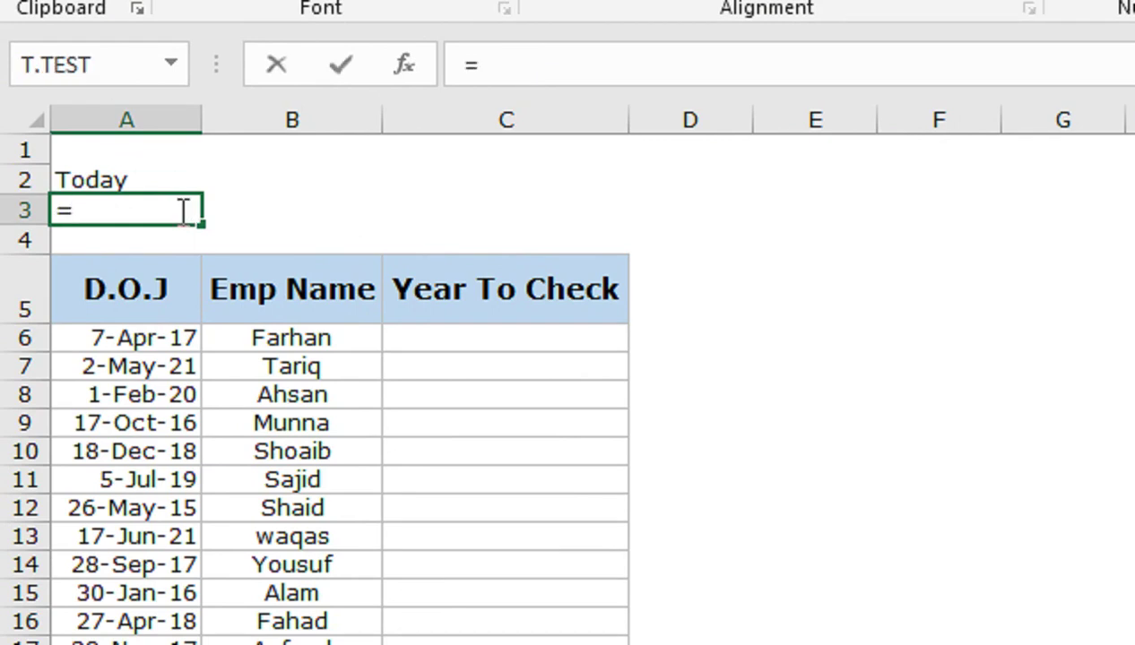
pyautogui.write('today()')
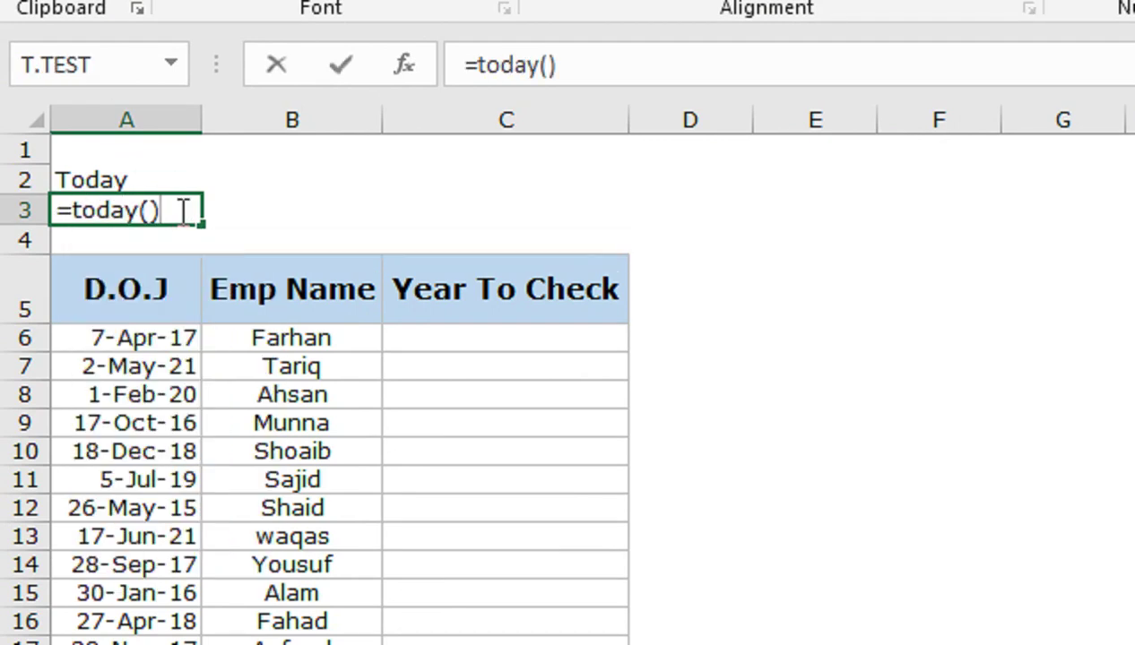
pyautogui.press('Return')
pyautogui.click(182, 211)
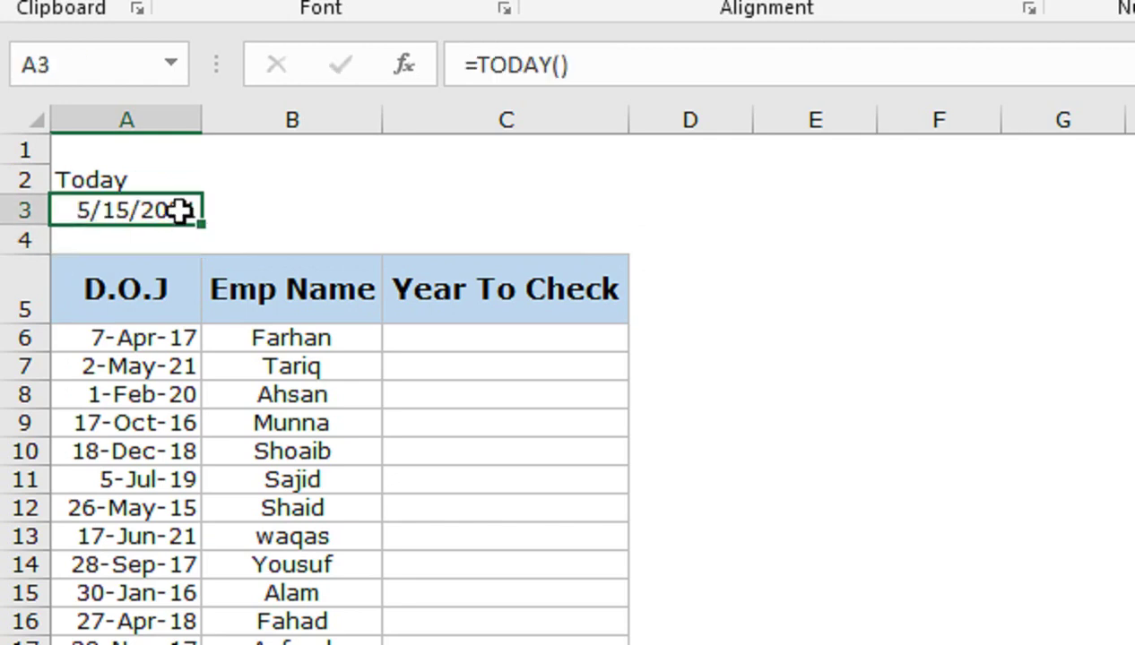
pyautogui.hotkey('ctrl', 'shift', '4')
pyautogui.hotkey('ctrl', 'shift', '3')
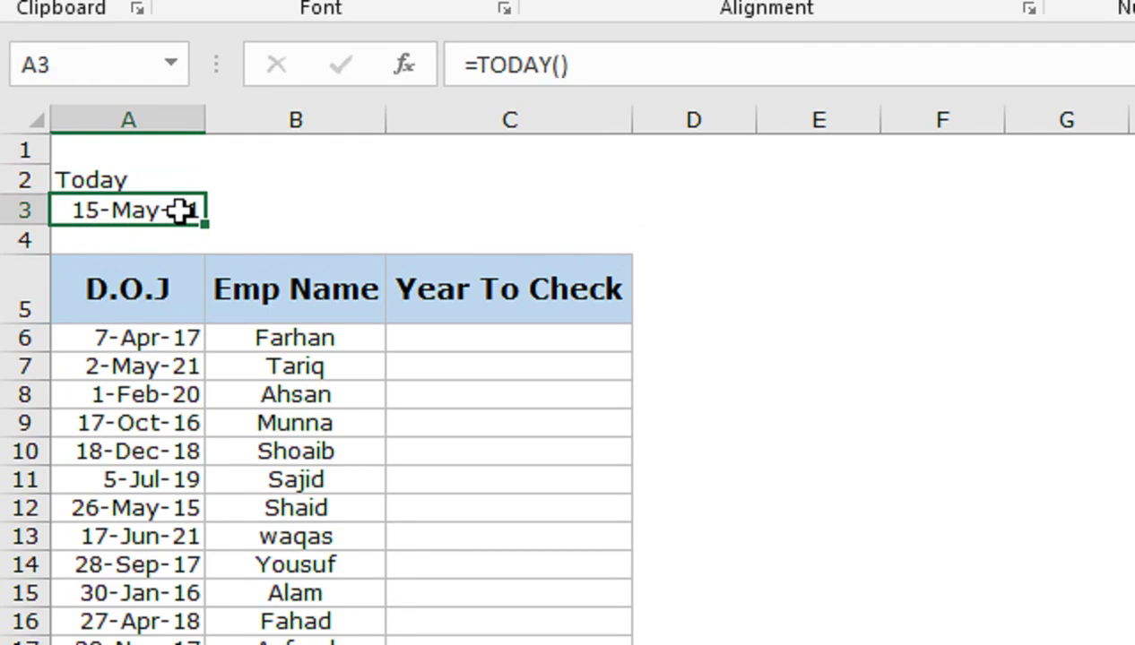
# - Centre the Today label in A2
pyautogui.click(163, 171)
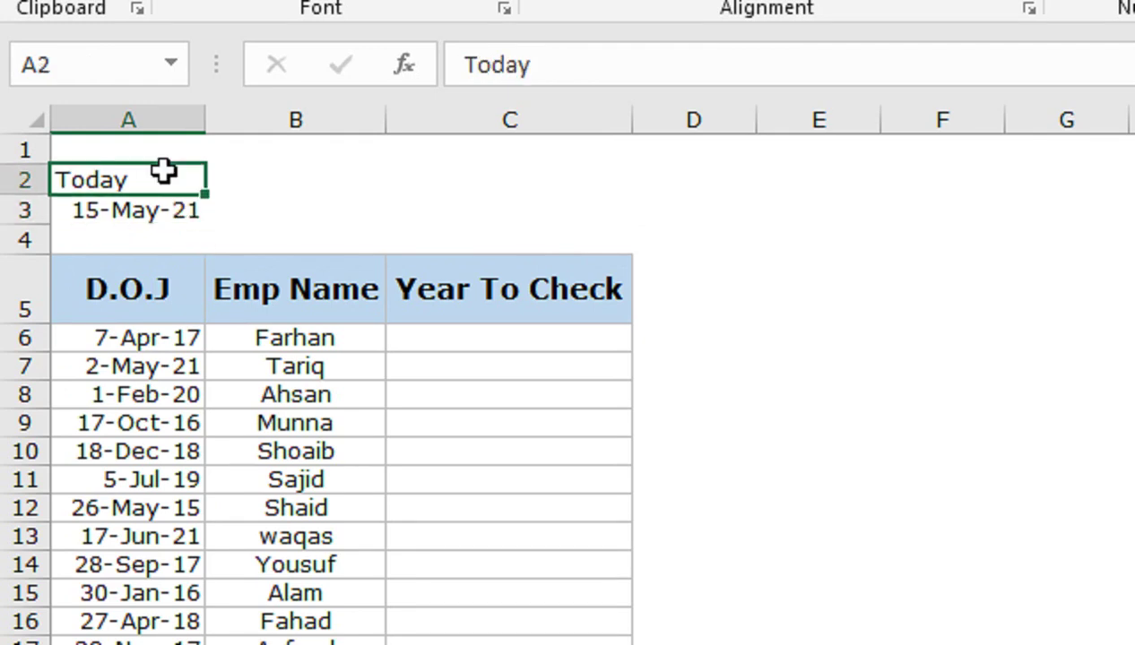
pyautogui.click(289, 106)
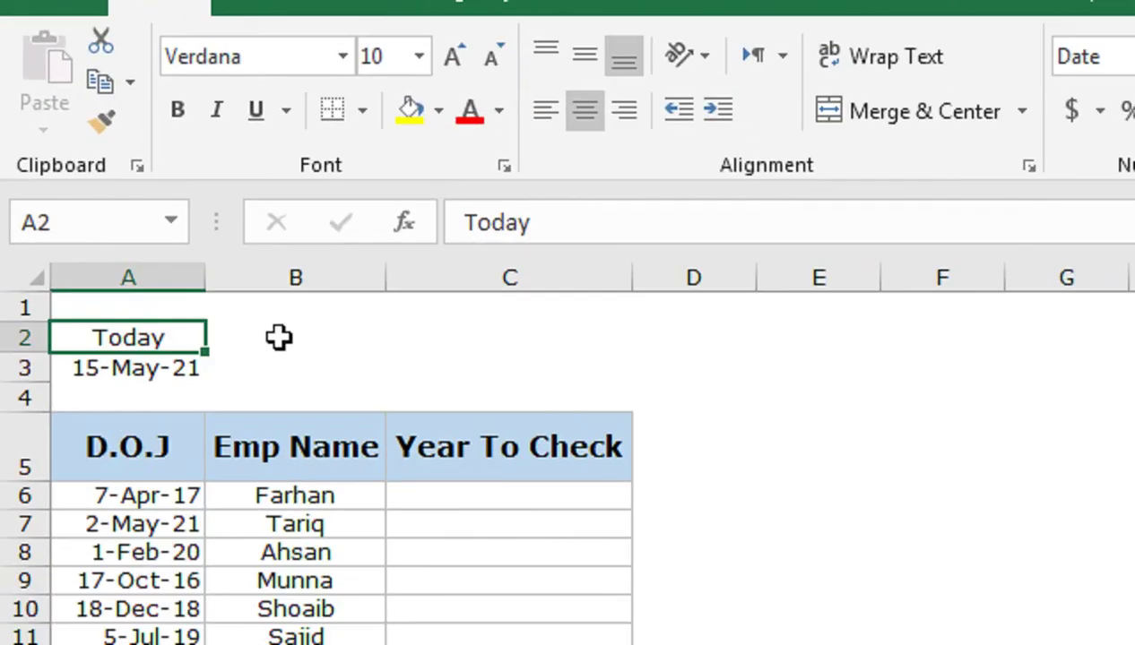
pyautogui.click(268, 342)
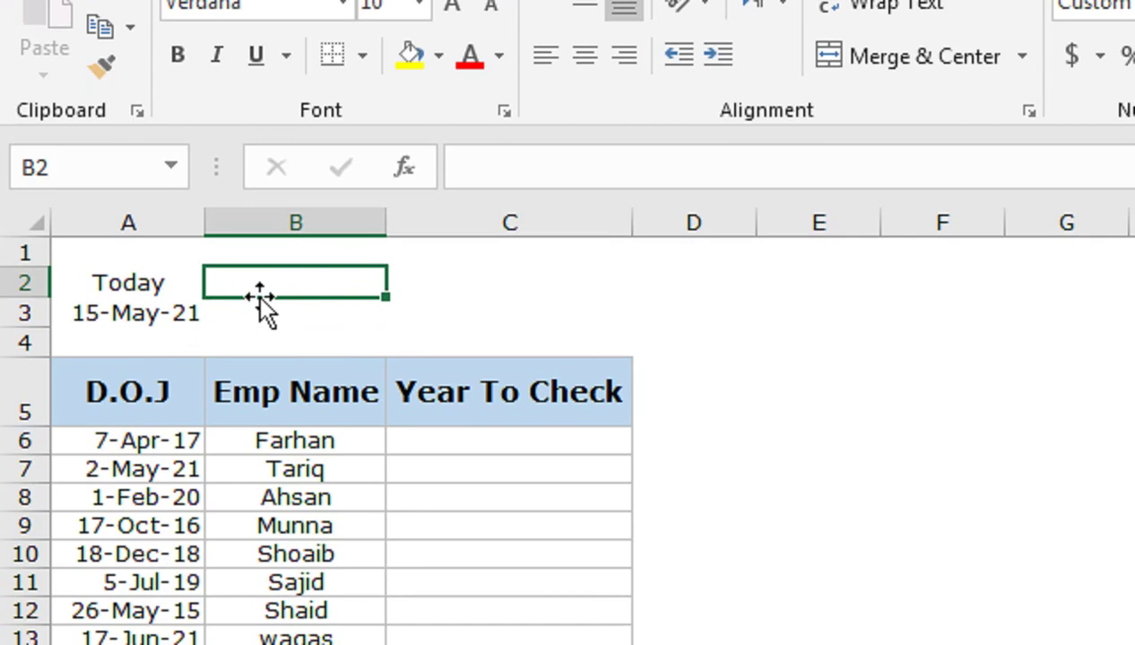
# - Enter the labels 'Start Year' in B2 and 'Last Year' in C2
pyautogui.write('Start')
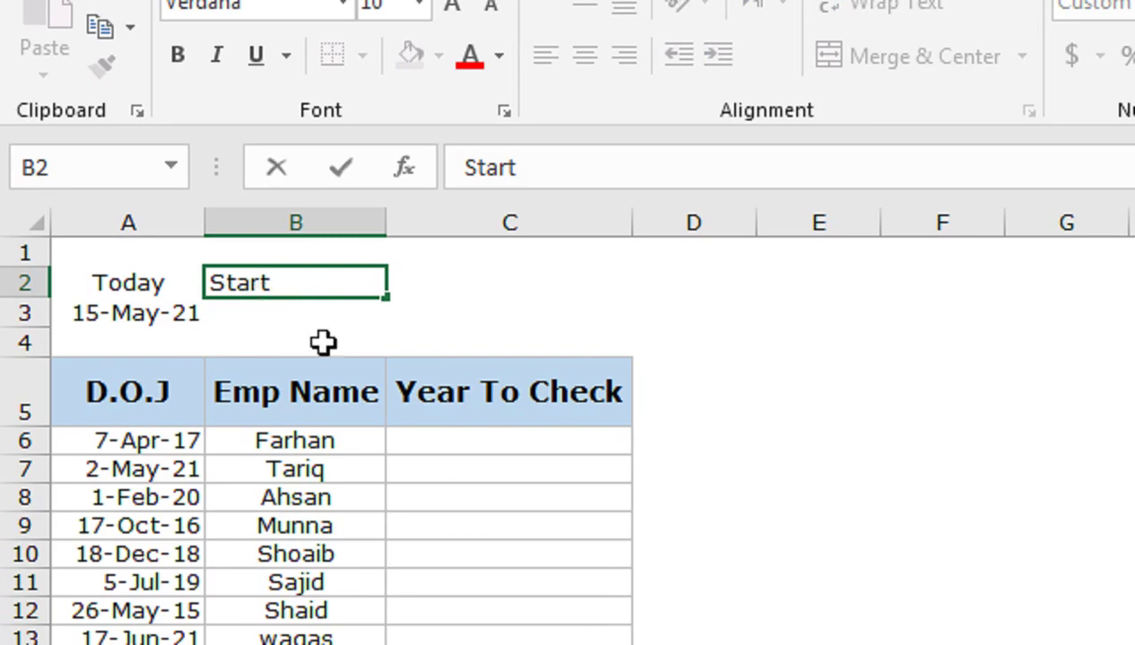
pyautogui.write('YEa')
pyautogui.press('BackSpace')
pyautogui.press('BackSpace')
pyautogui.write('ea')
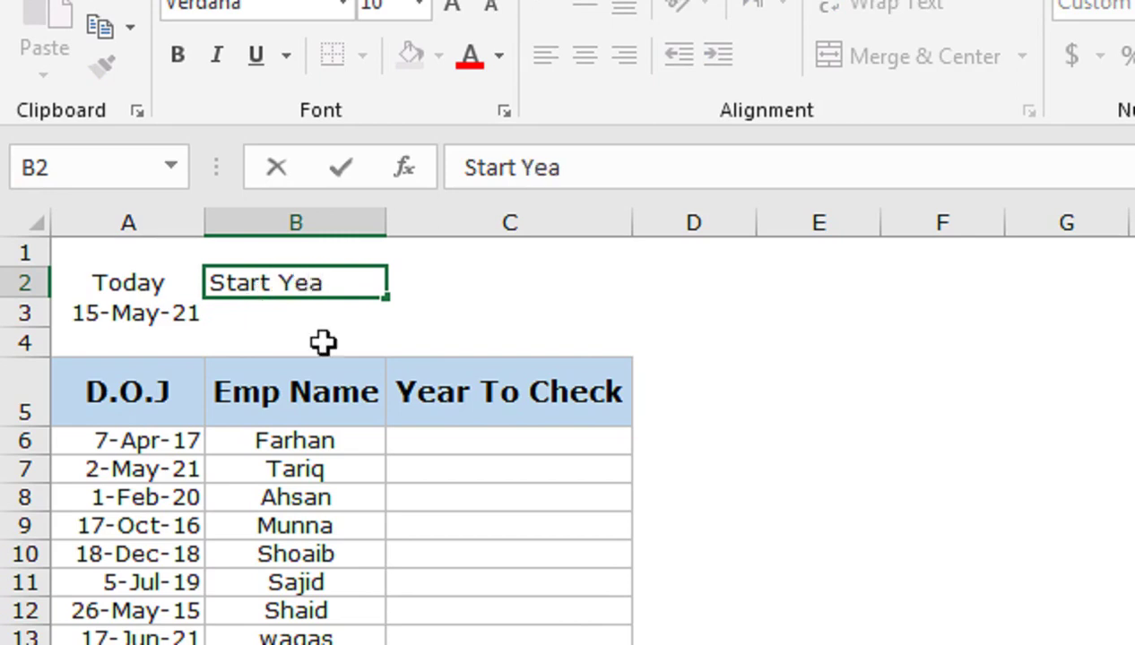
pyautogui.write('r')
pyautogui.press('Tab')
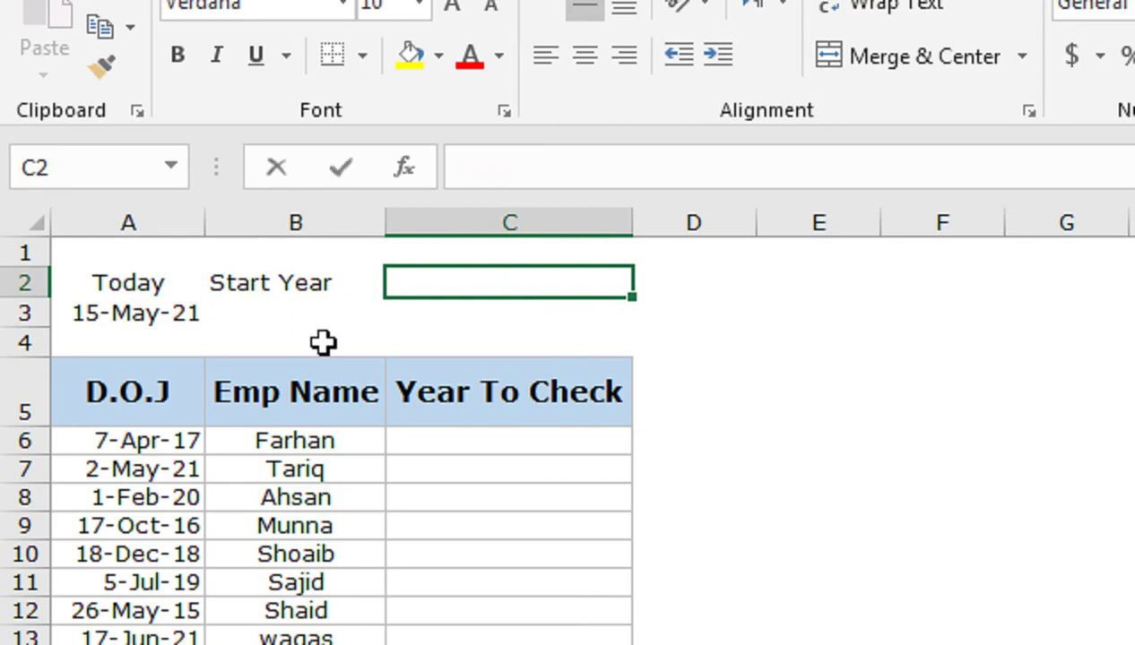
pyautogui.write('Last YEar')
pyautogui.press('Return')
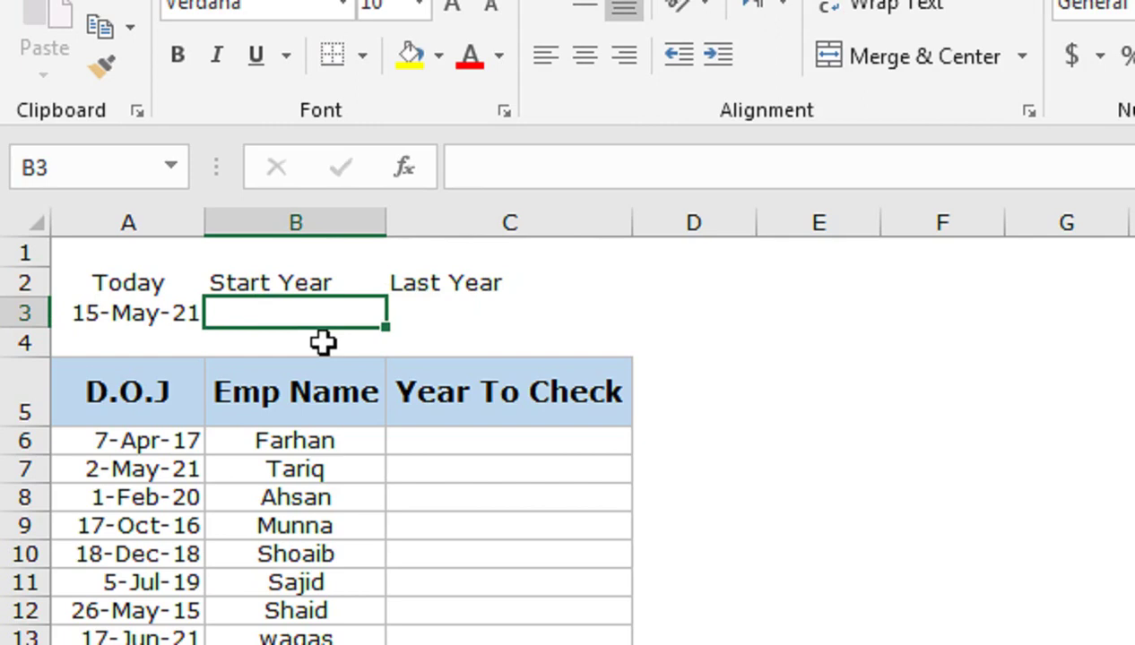
# - Make the A2:C2 labels centred and bold
pyautogui.moveTo(157, 288); pyautogui.dragTo(403, 291)
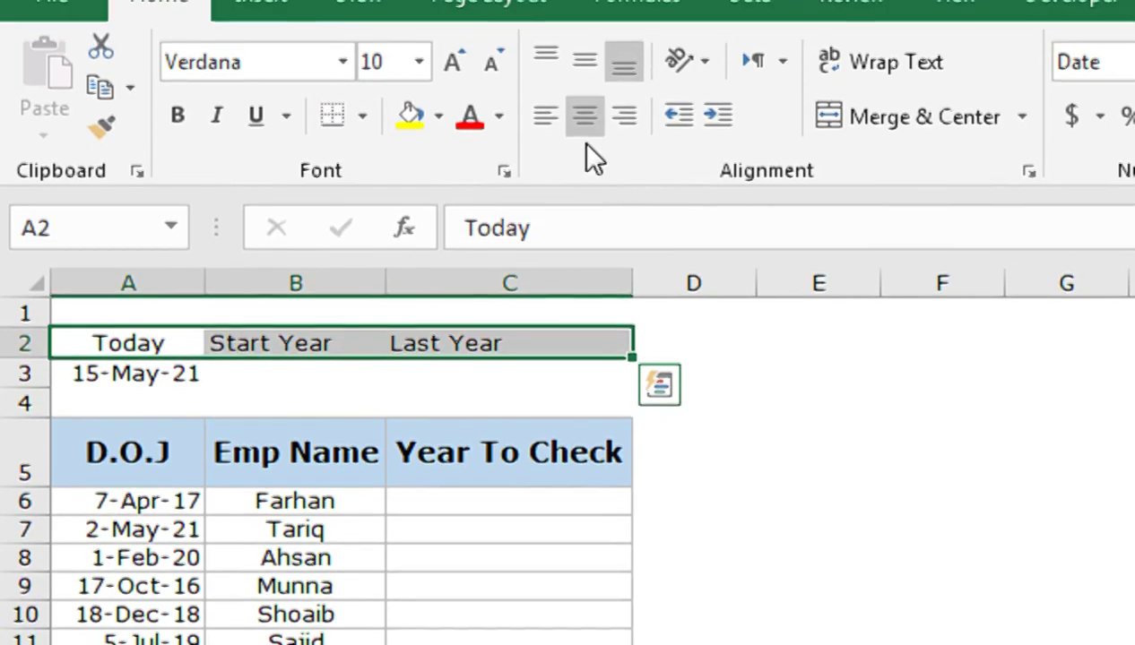
pyautogui.click(586, 113)
pyautogui.click(588, 165)
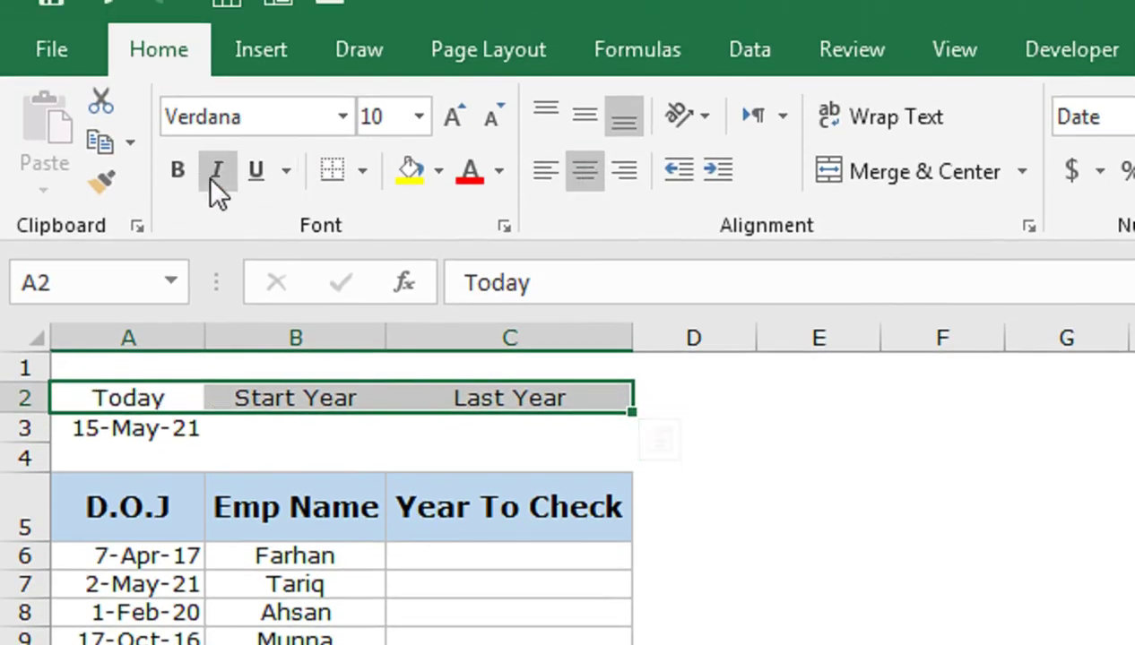
pyautogui.click(178, 171)
pyautogui.click(272, 431)
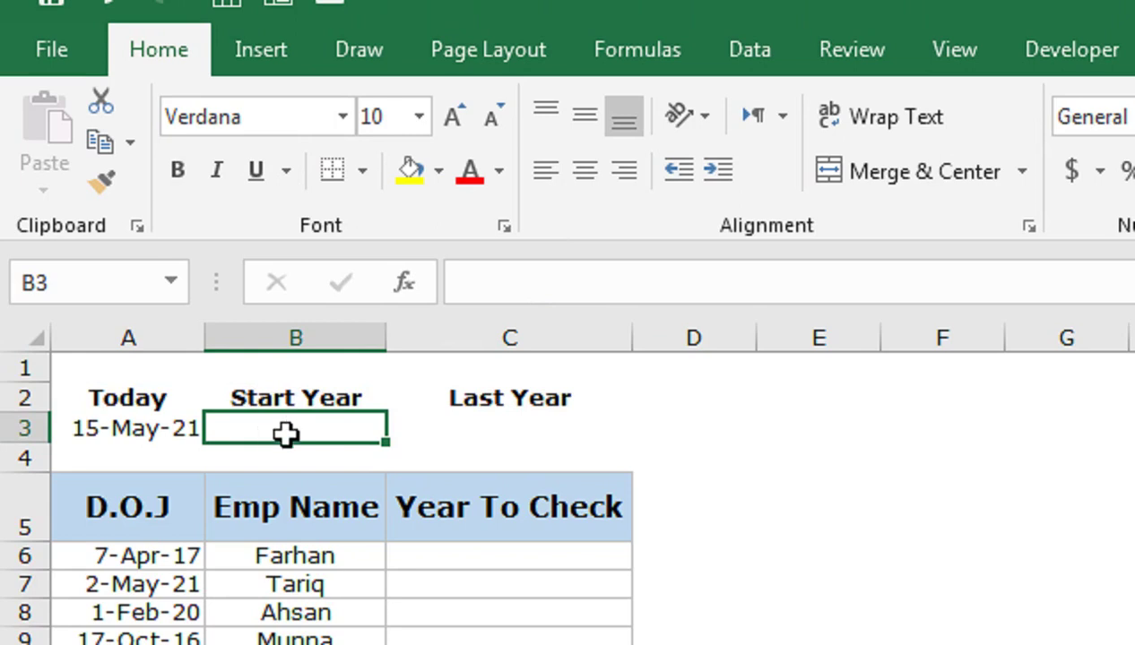
# - Enter =EDATE(A3,-72) in B3 and apply a date format to it
pyautogui.write('e')
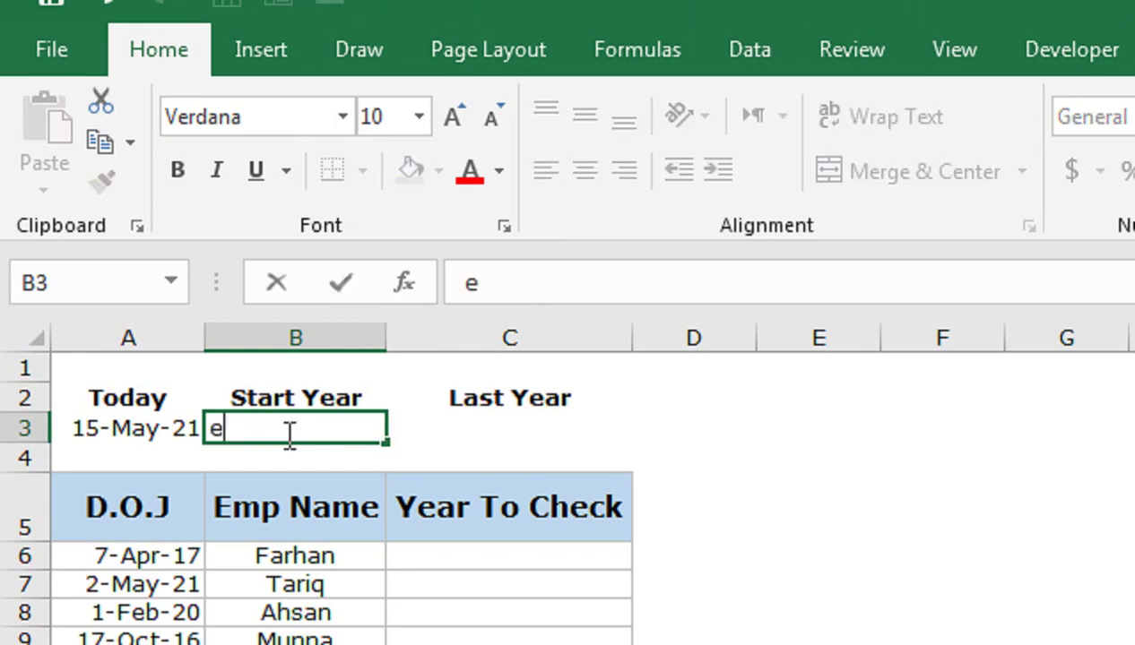
pyautogui.press('BackSpace')
pyautogui.write('=ed')
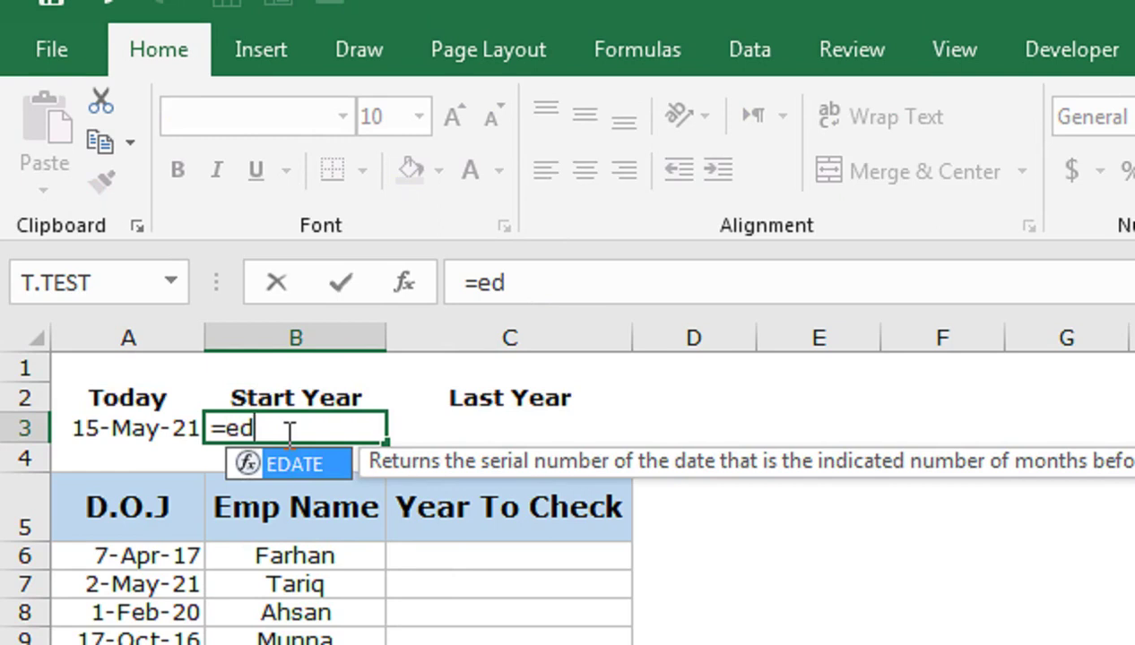
pyautogui.press('Tab')
pyautogui.press('Left')
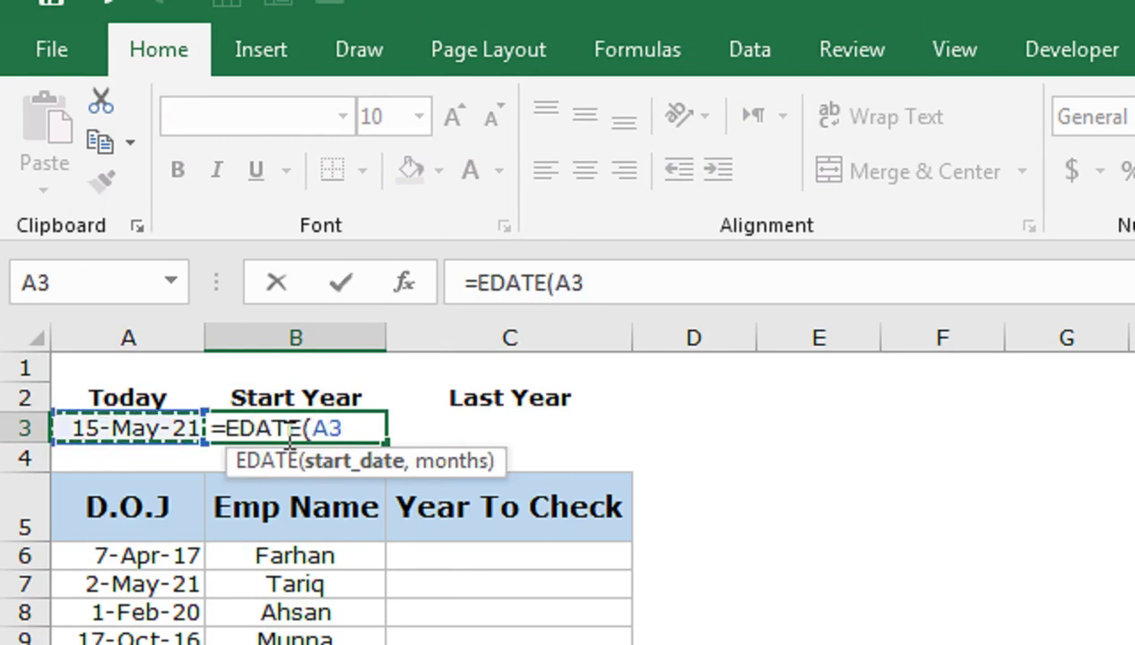
pyautogui.write(',')
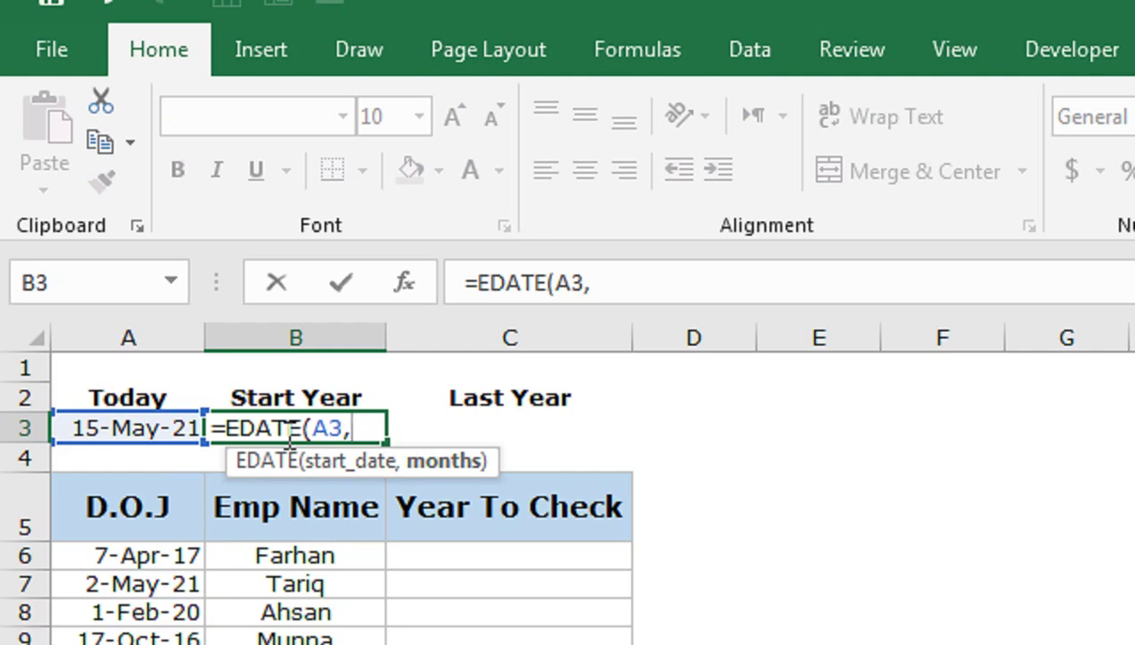
pyautogui.write('-72')
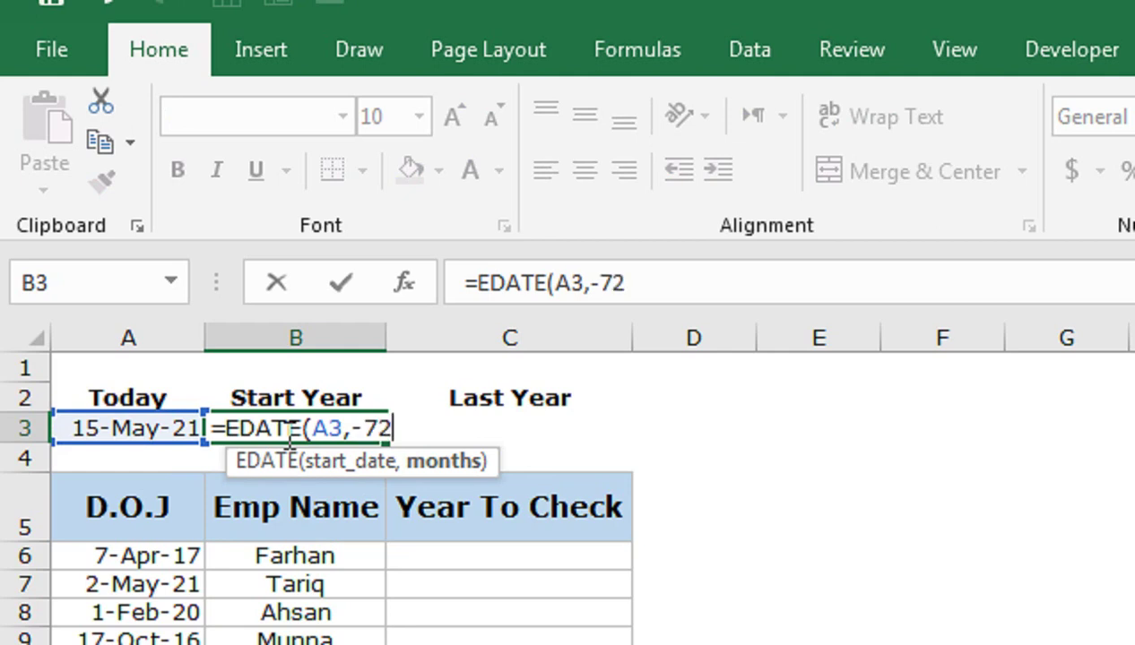
pyautogui.write(')')
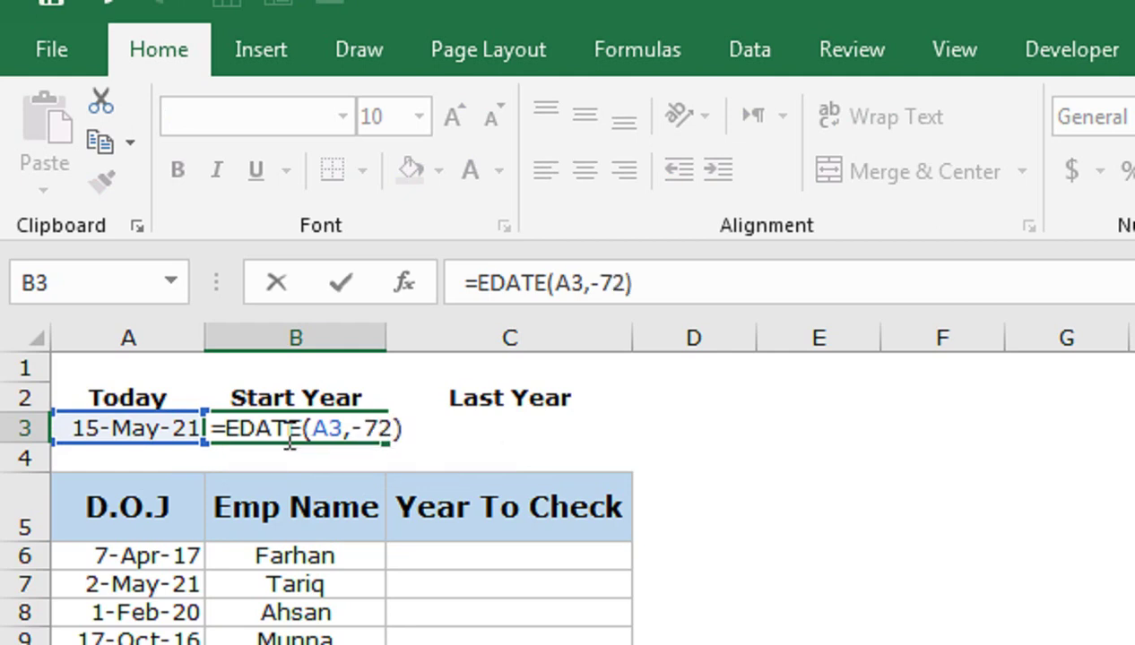
pyautogui.press('Return')
pyautogui.click(285, 434)
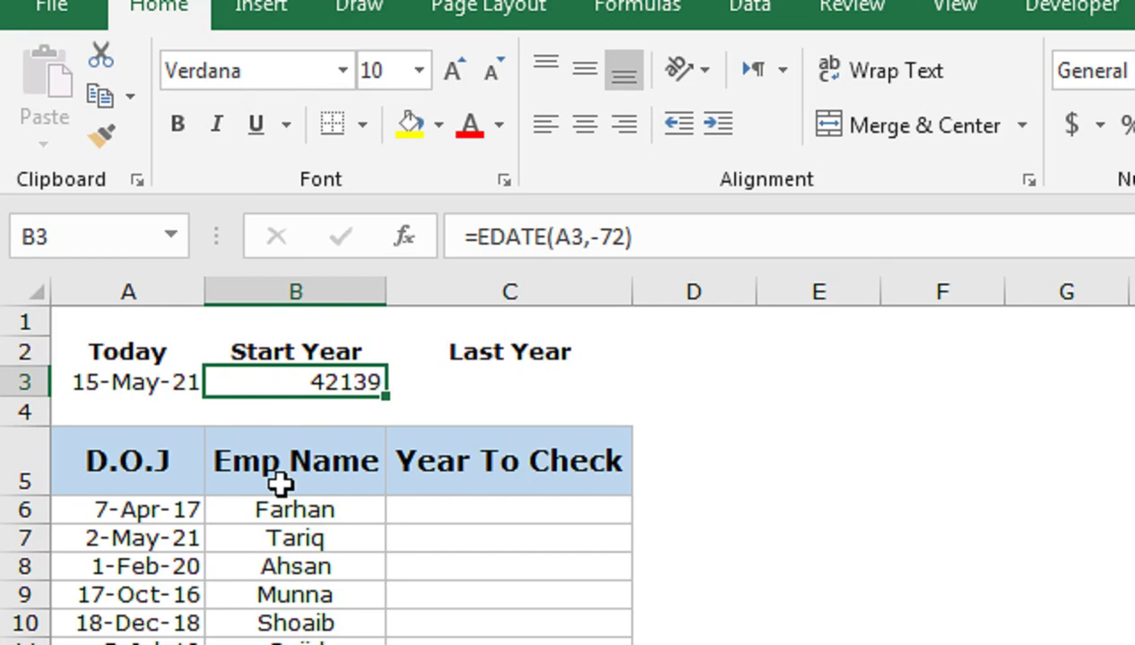
pyautogui.hotkey('ctrl', 'shift', '3')
# - Enter =EDATE(A3,-5) in C3 and format it as a date, showing 15-Dec-20
pyautogui.press('Right')
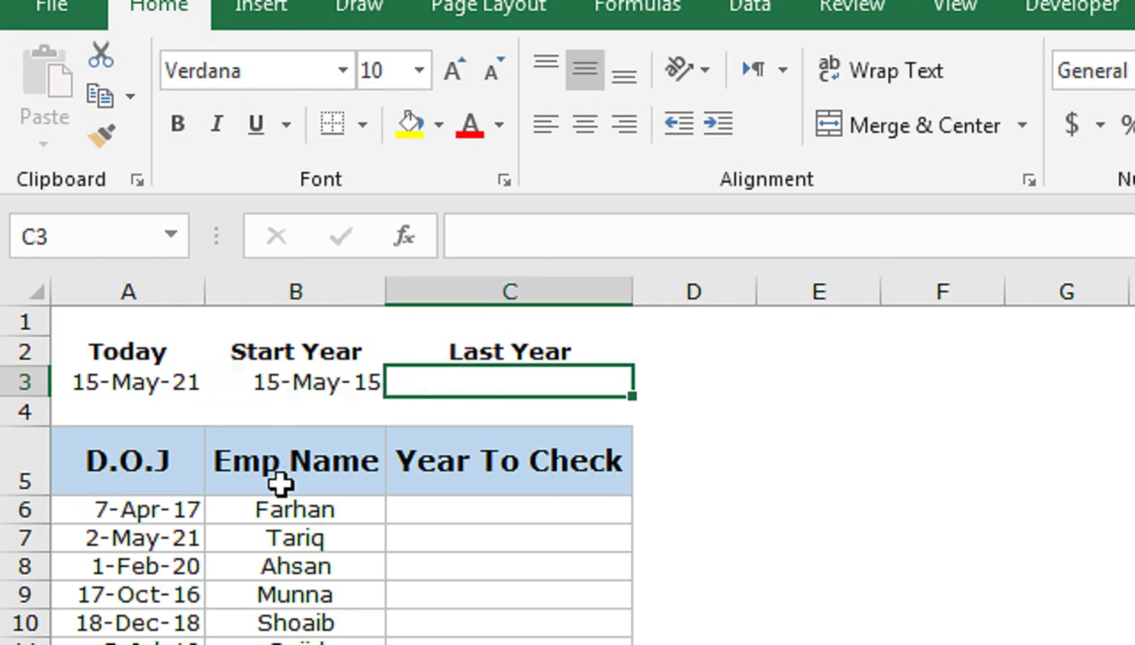
pyautogui.write('=')
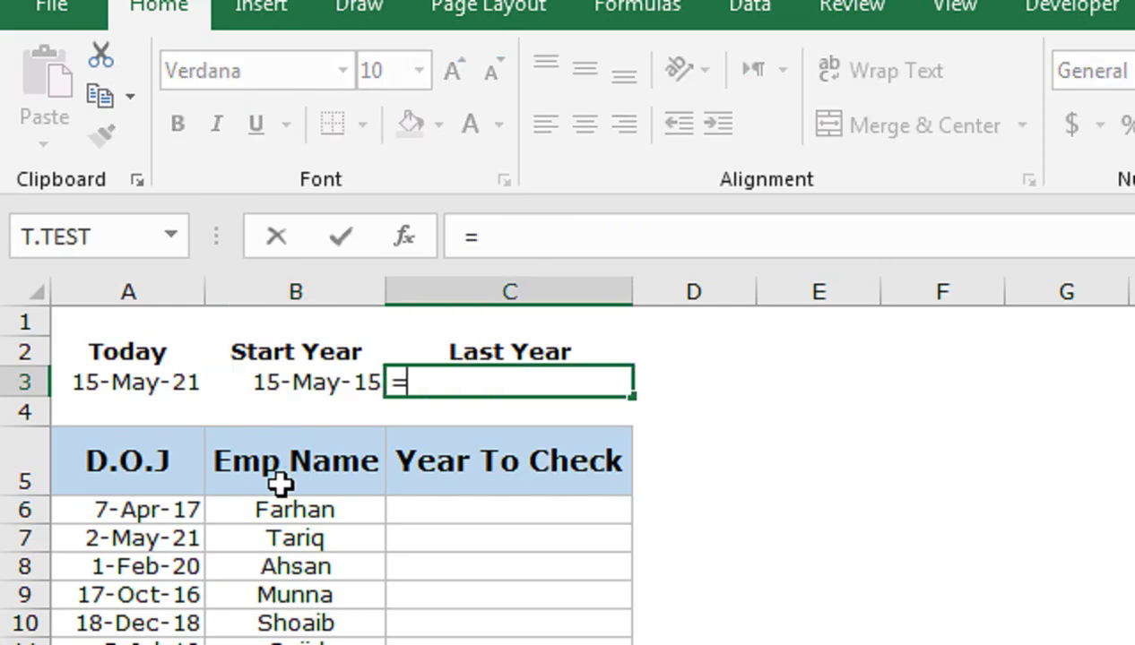
pyautogui.write('e')
pyautogui.press('Tab')
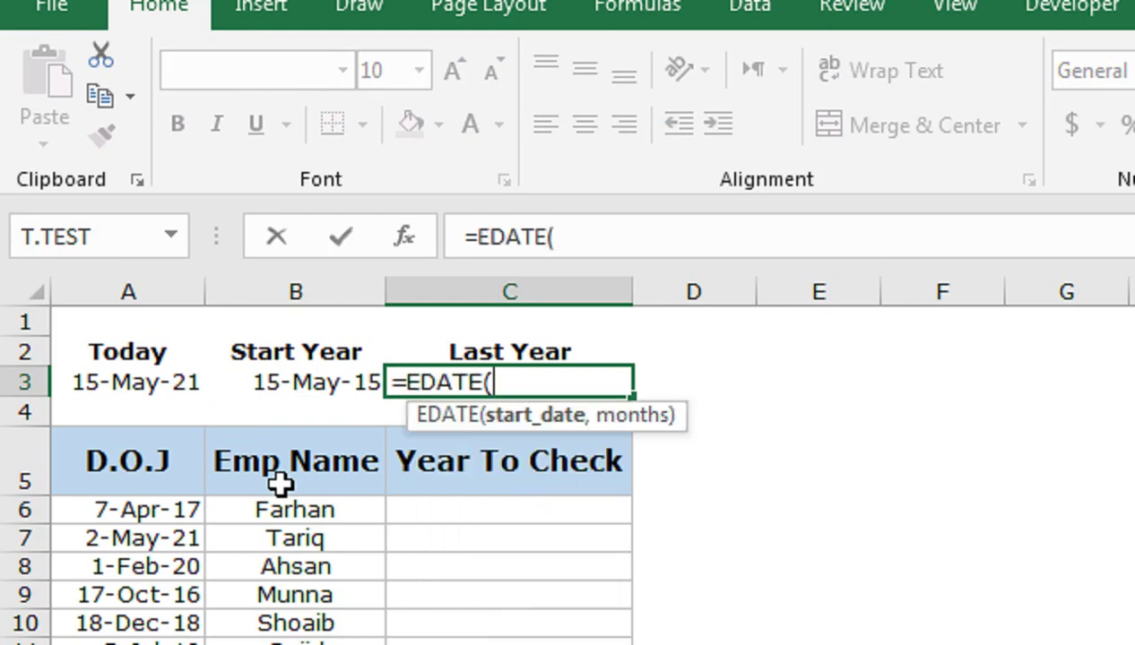
pyautogui.press('Left')
pyautogui.press('Left')
pyautogui.write(',')
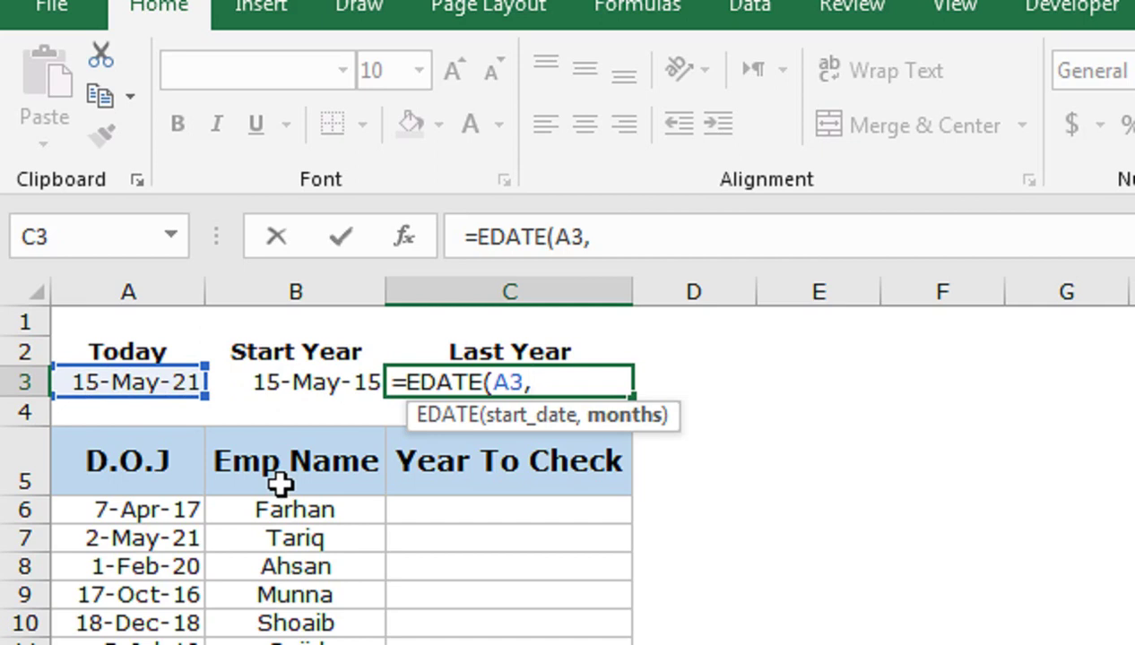
pyautogui.write(',-')
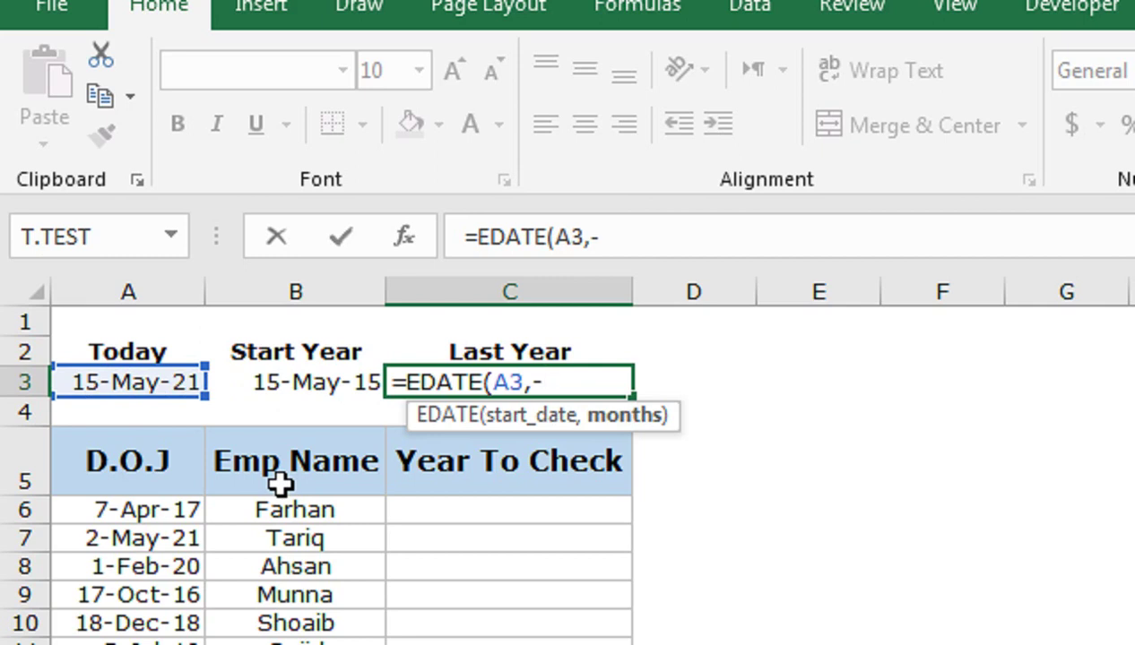
pyautogui.write('5')
pyautogui.write(')')
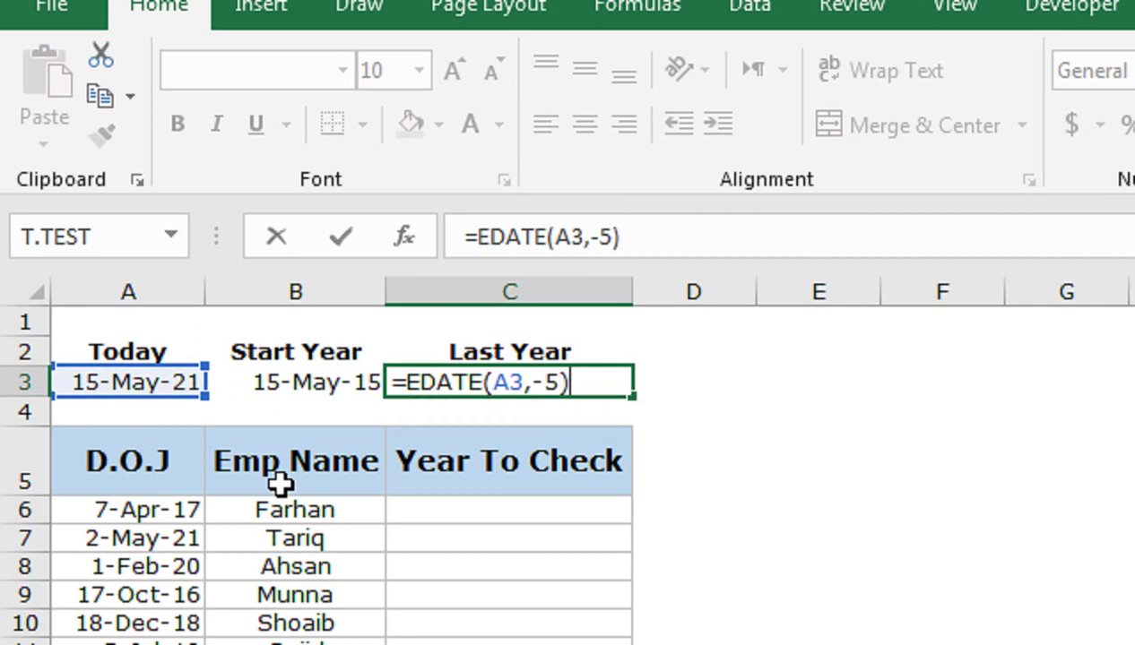
pyautogui.press('Return')
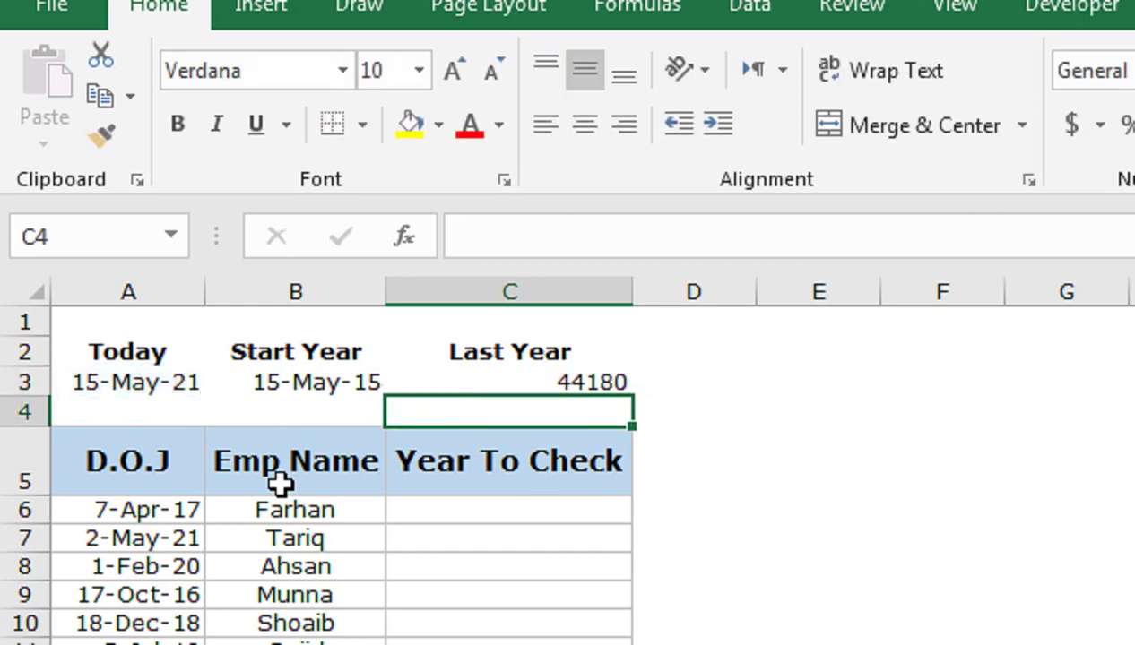
pyautogui.press('Up')
pyautogui.hotkey('ctrl', 'shift', '3')
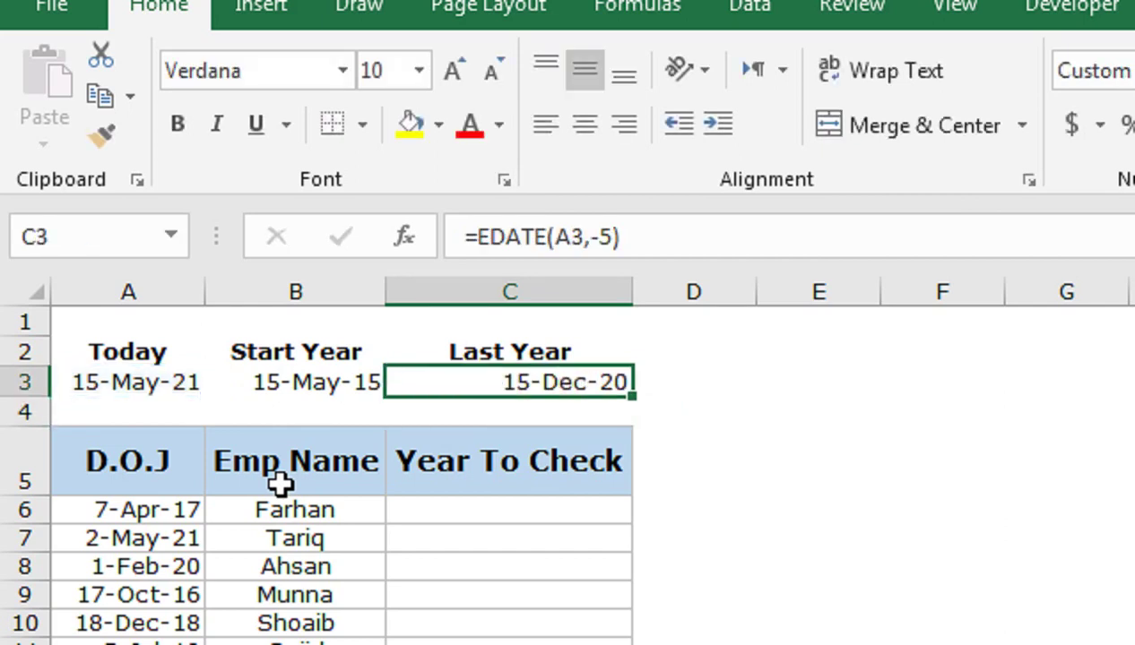
pyautogui.press('Left')
pyautogui.press('Right')
pyautogui.press('Down')
pyautogui.press('Down')
pyautogui.press('Down')
pyautogui.press('Down')
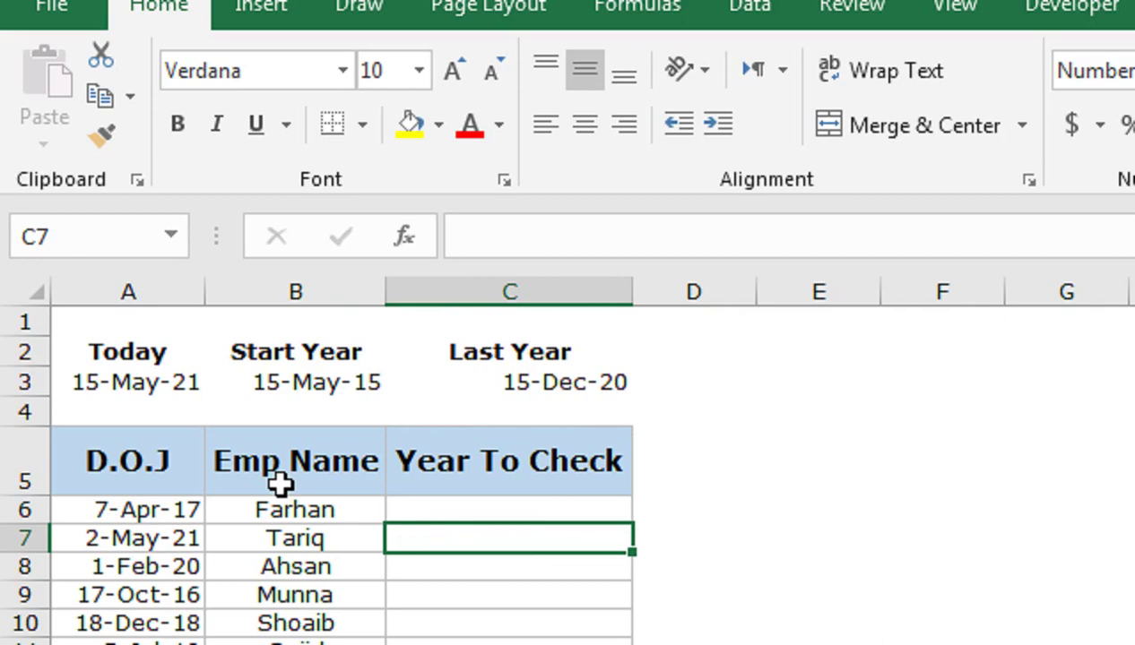
pyautogui.press('Up')
pyautogui.press('Up')
pyautogui.press('Up')
pyautogui.press('Up')
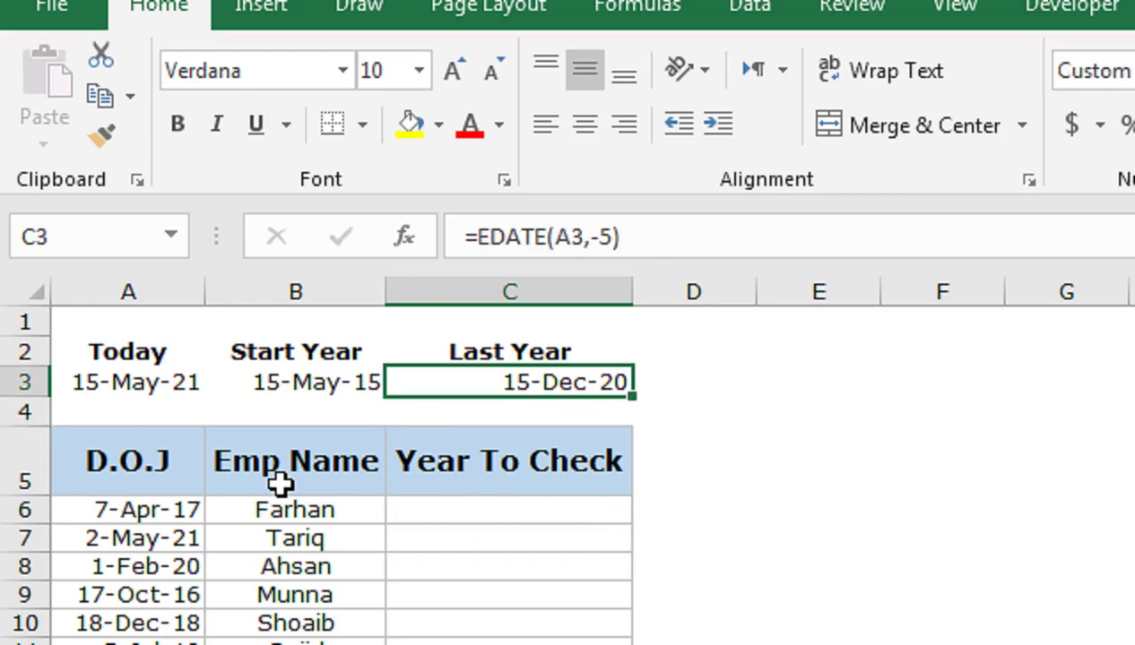
# - Wrap C3's formula as =EOMONTH(EDATE(A3,-5),0), so it shows 31-Dec-20
pyautogui.press('F2')
pyautogui.press('Home')
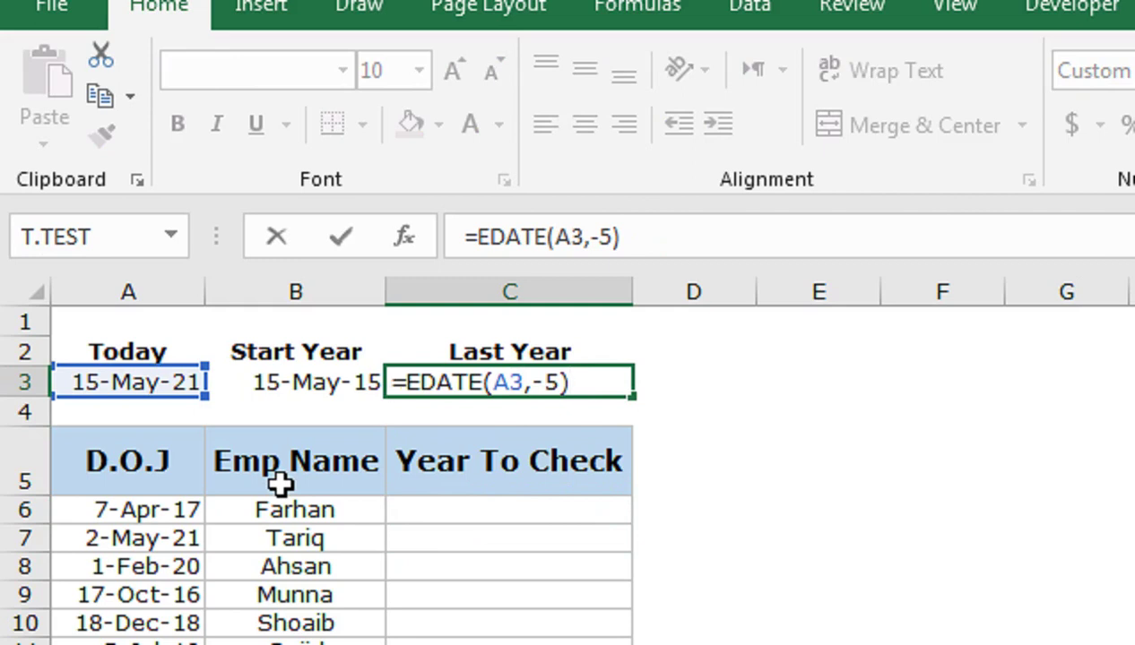
pyautogui.write('eo')
pyautogui.press('Tab')
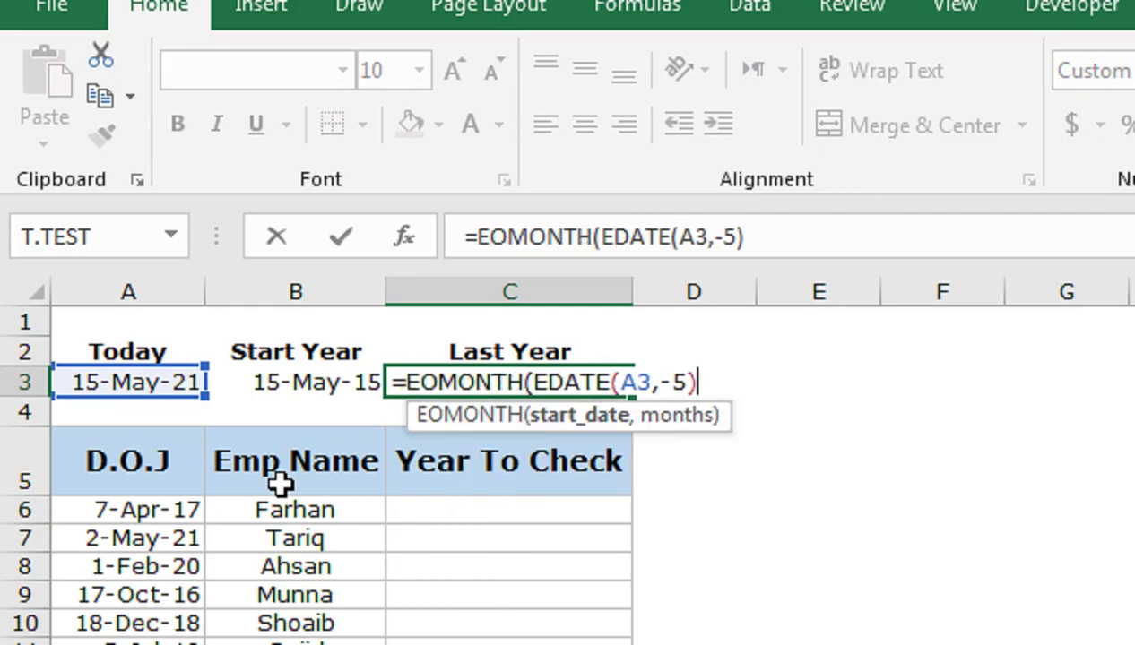
pyautogui.write(',0)')
pyautogui.press('Return')
pyautogui.press('Up')
pyautogui.press('Down')
pyautogui.press('Down')
pyautogui.press('Down')
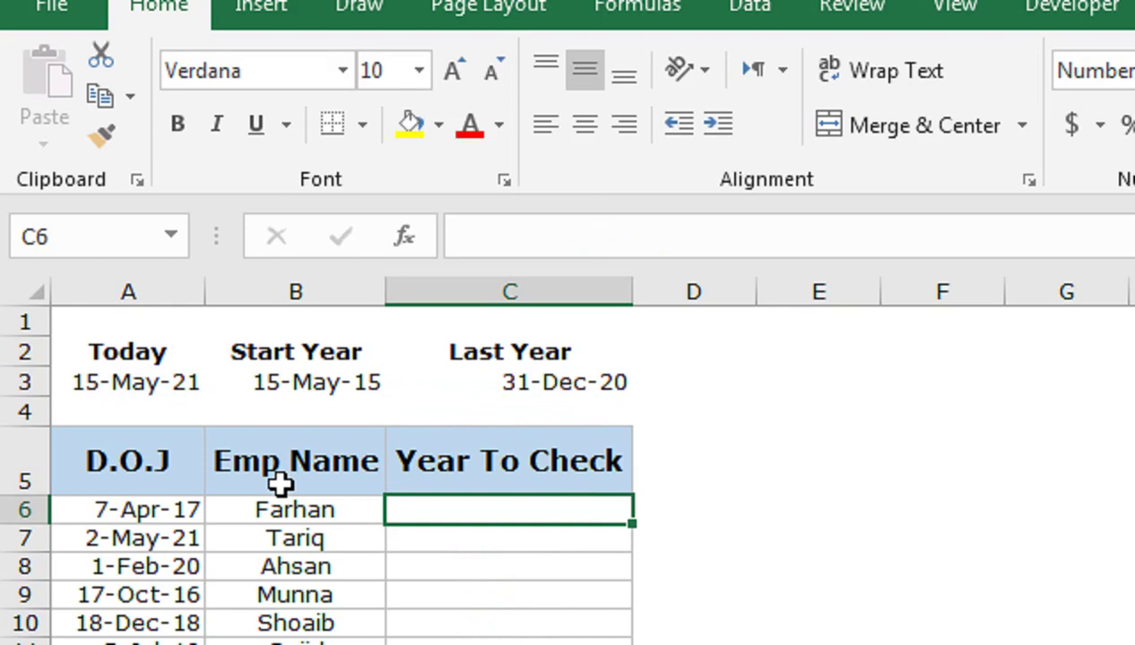
# - In C6 start an AND formula with the condition $A6>=EDATE(TODAY(),-72)
pyautogui.write('=and')
pyautogui.press('Tab')
pyautogui.press('Left')
pyautogui.press('Left')
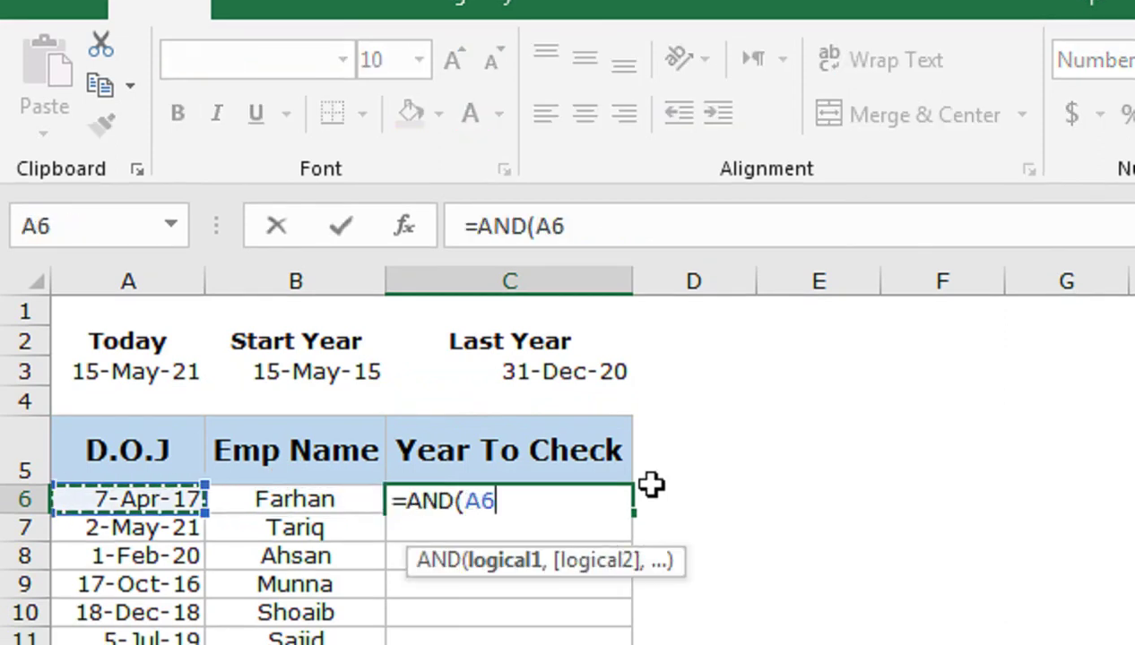
pyautogui.press('F4')
pyautogui.press('F4')
pyautogui.press('F4')
pyautogui.write('>')
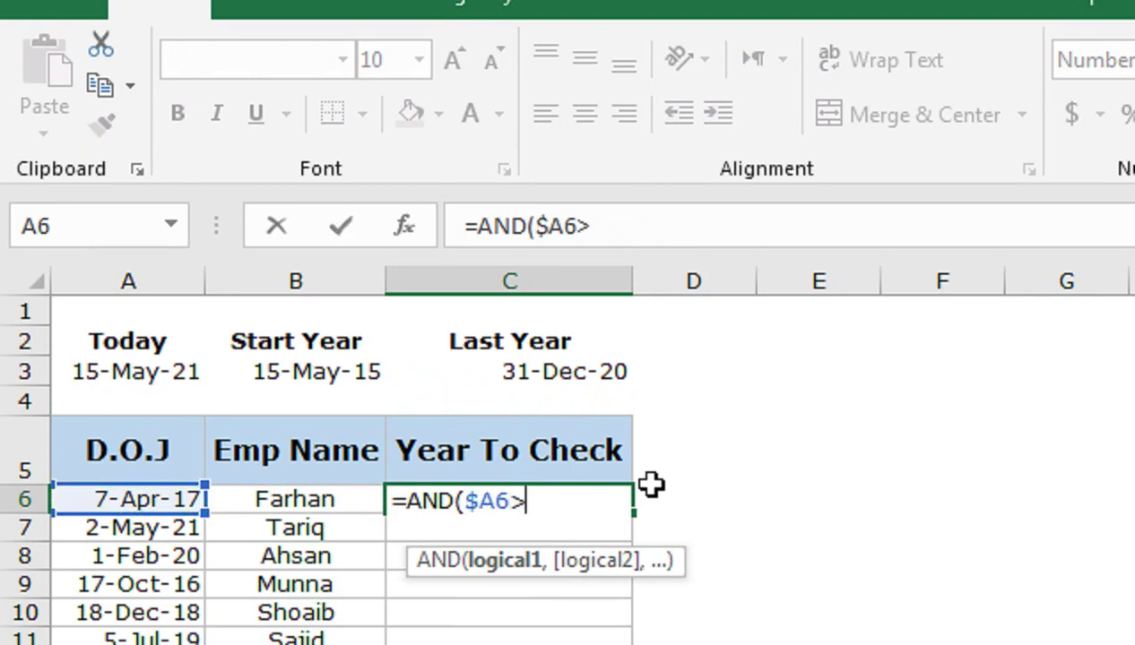
pyautogui.write('=e')
pyautogui.press('Tab')
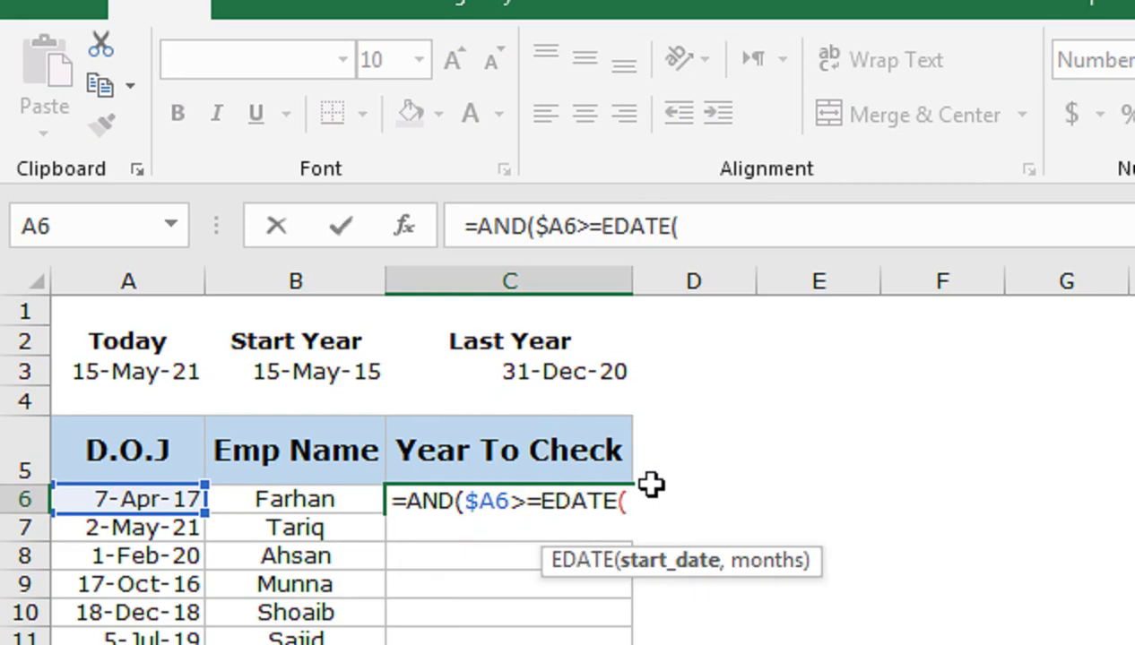
pyautogui.write('today')
pyautogui.press('Tab')
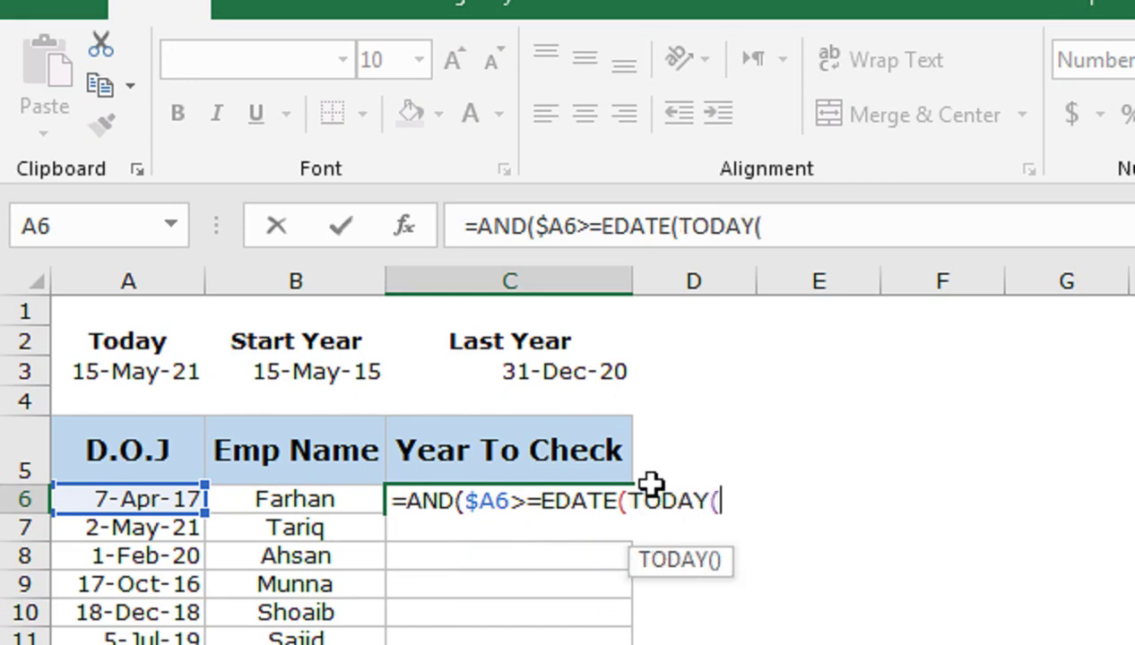
pyautogui.write(')')
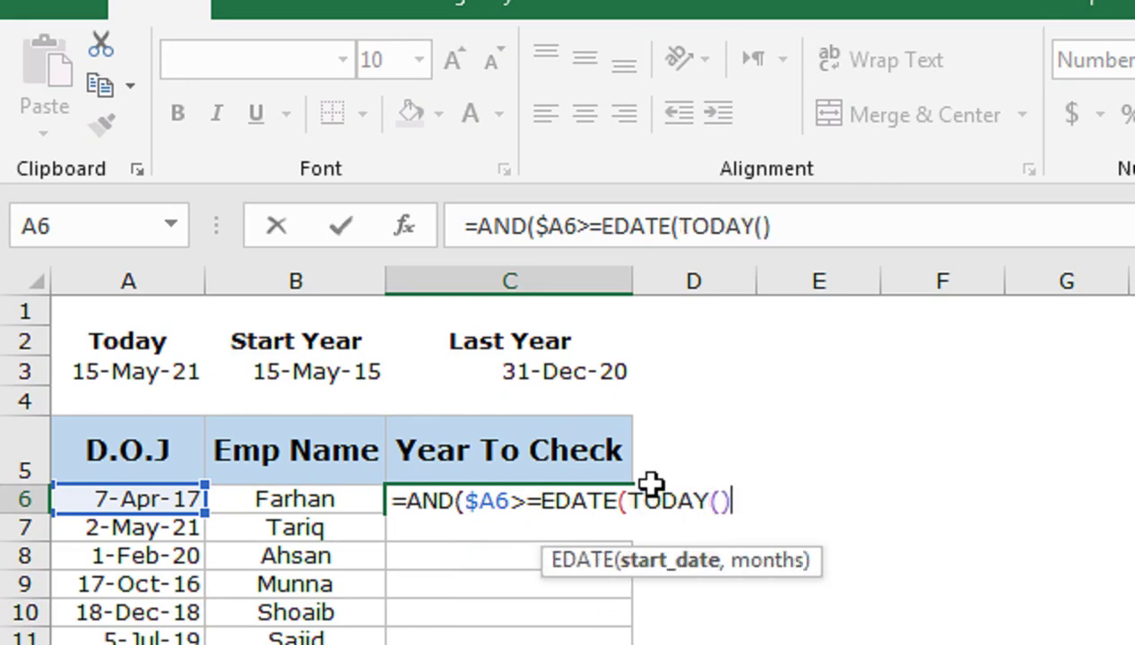
pyautogui.write(',')
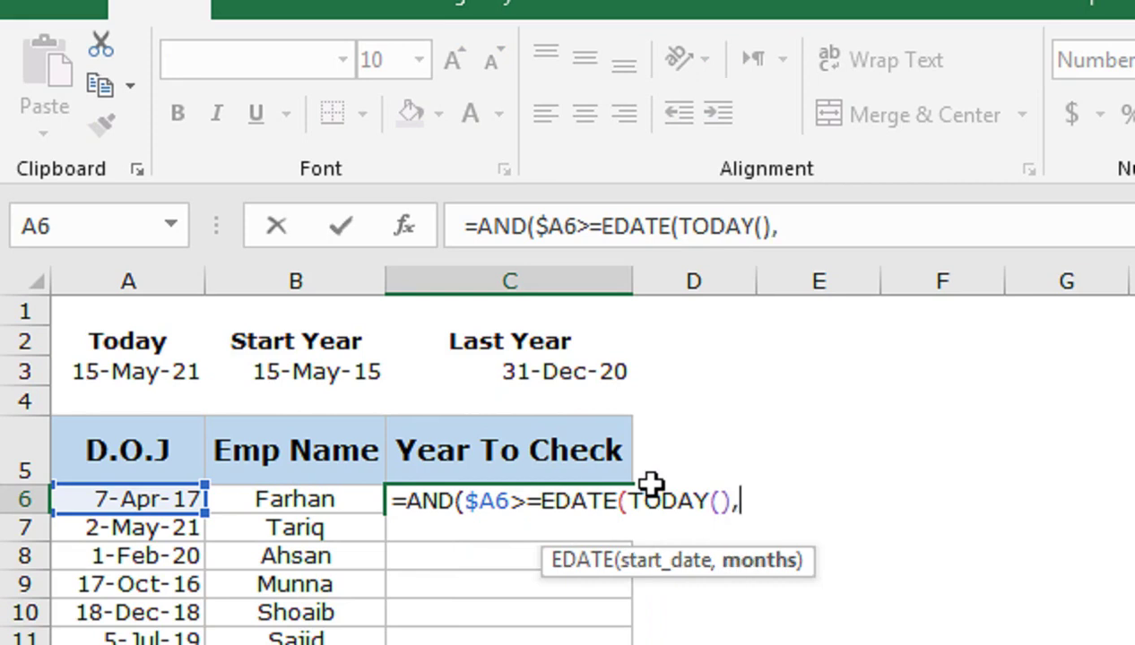
pyautogui.write('-72')
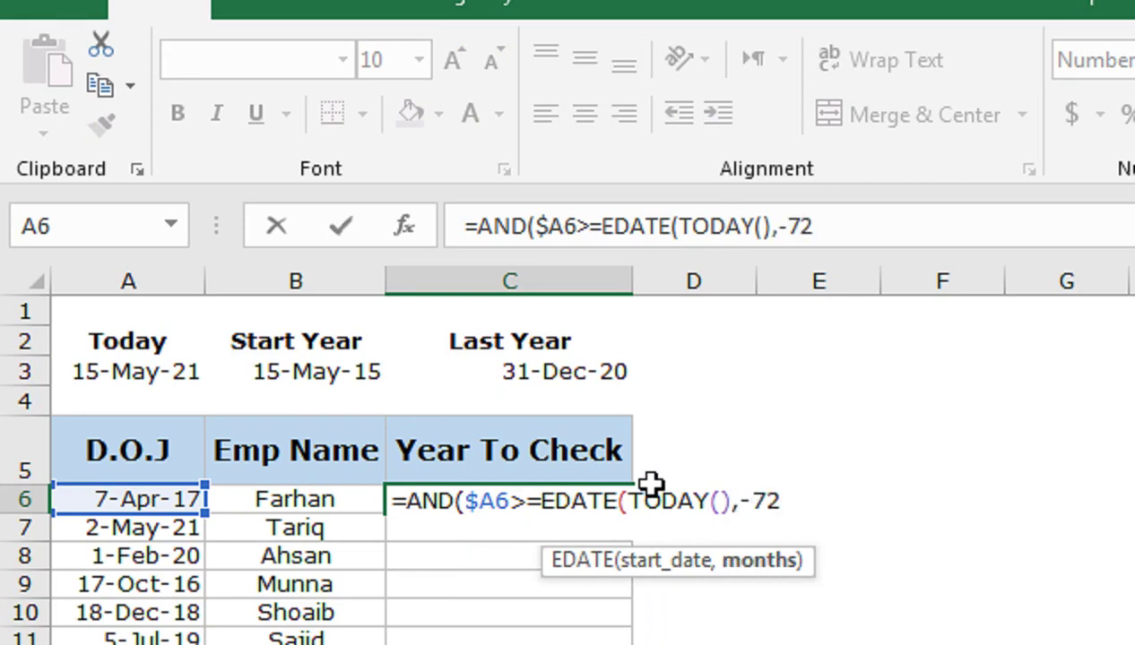
pyautogui.write(',')
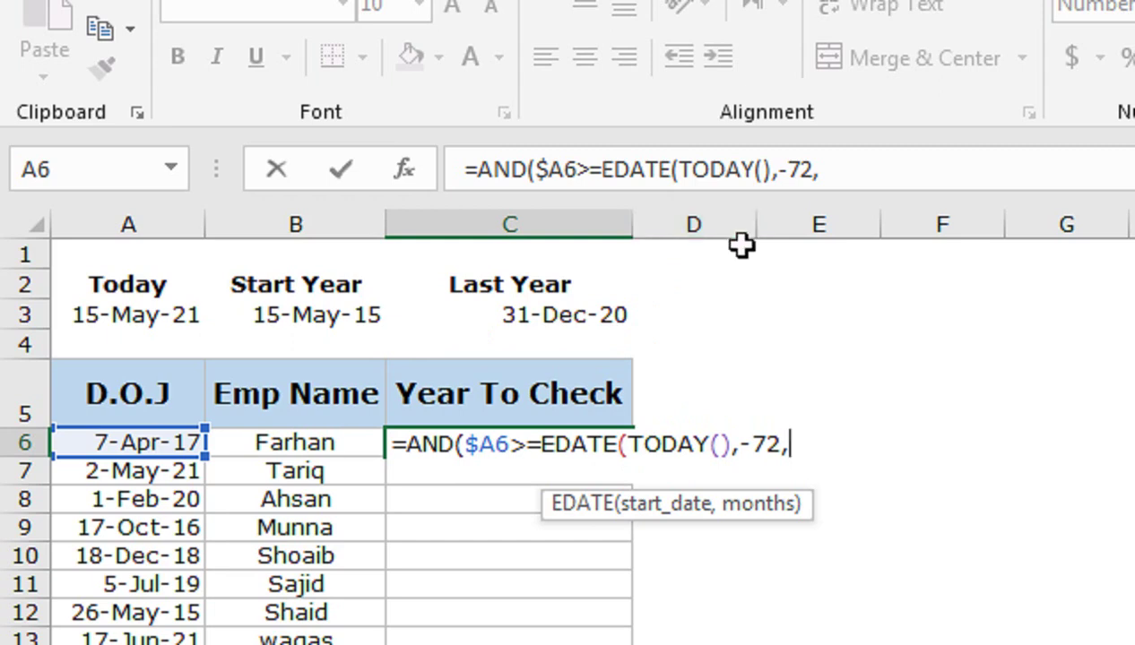
pyautogui.press('BackSpace')
pyautogui.write(')')
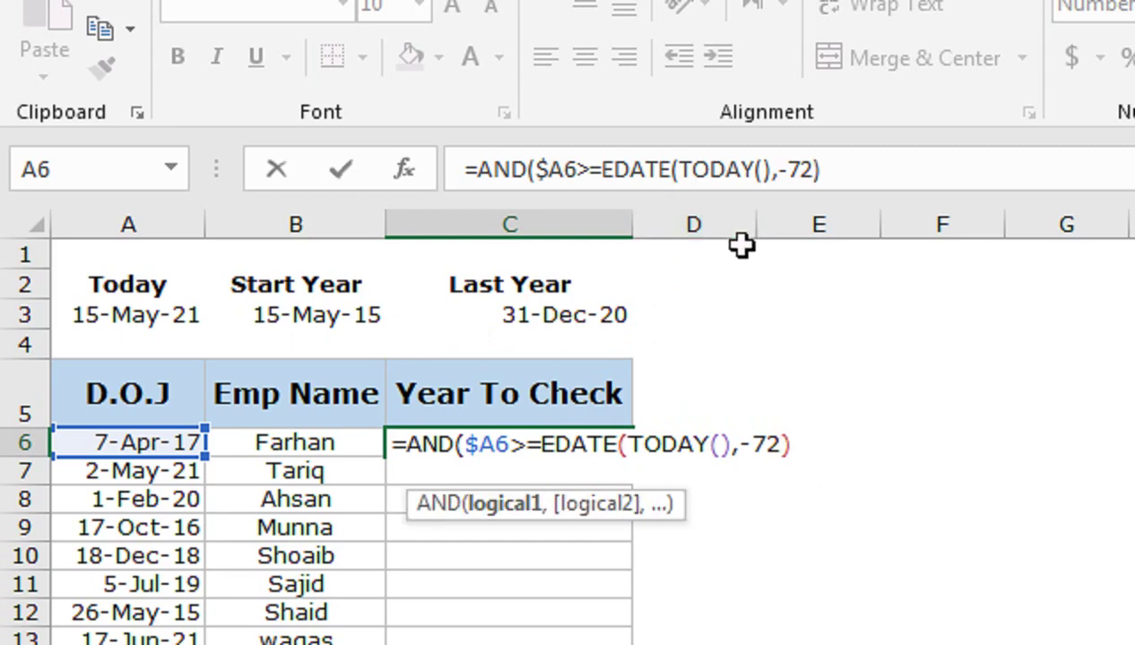
pyautogui.write(',')
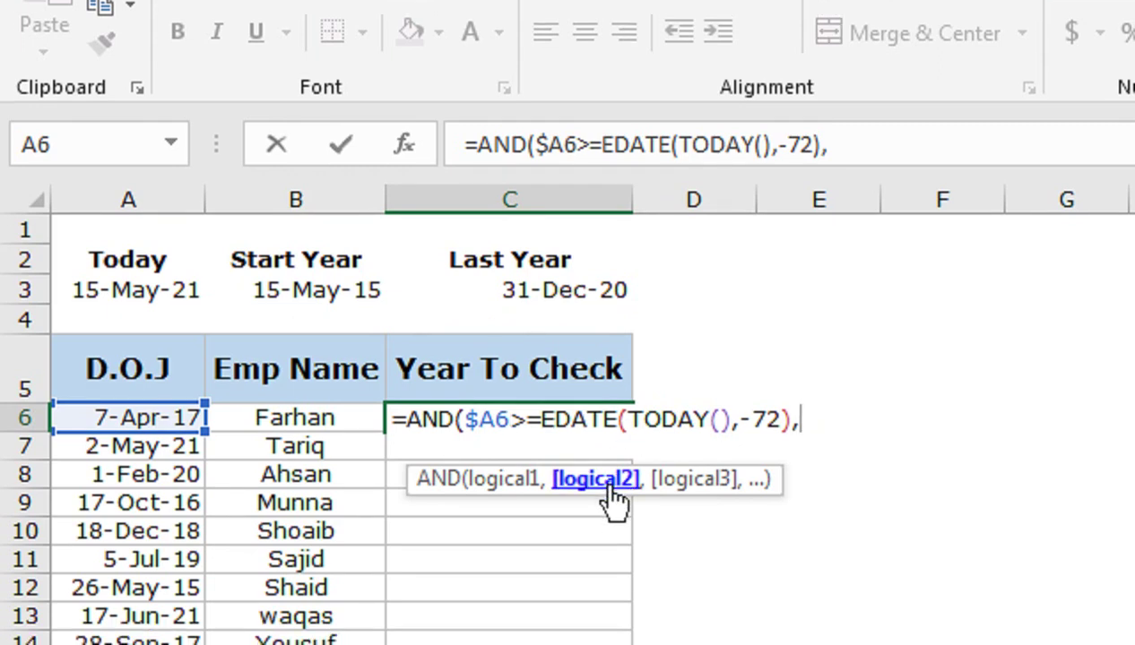
# - Add the second condition $A6<=EDATE(TODAY(),-5) and commit, returning TRUE
pyautogui.click(136, 421)
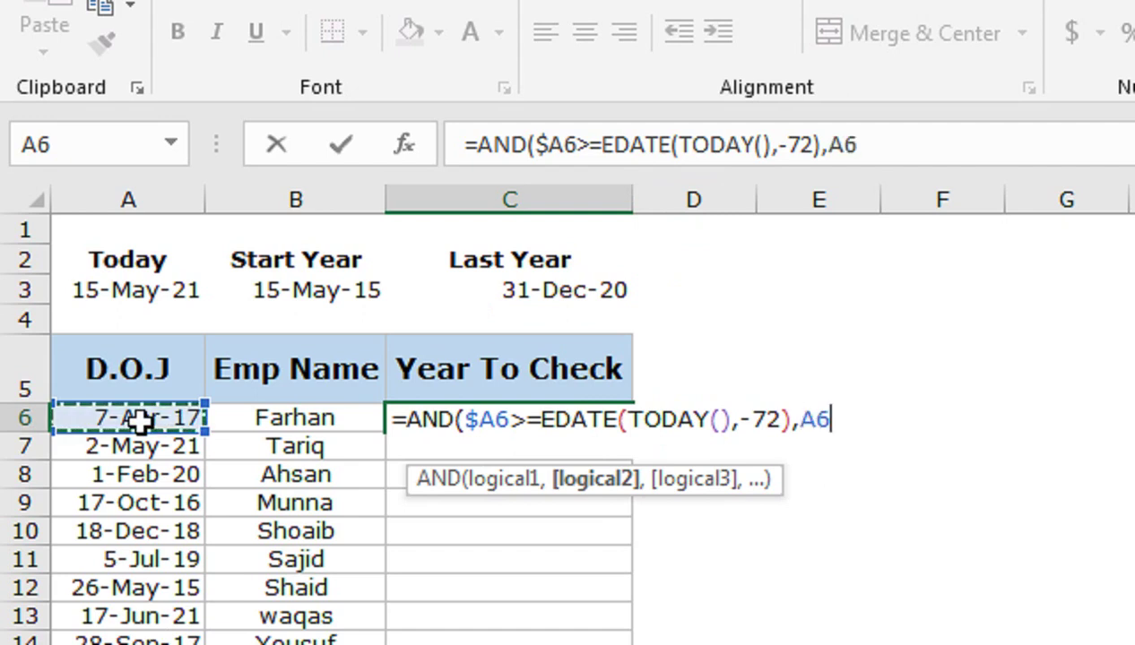
pyautogui.press('F4')
pyautogui.press('F4')
pyautogui.press('F4')
pyautogui.press('F4')
pyautogui.press('F4')
pyautogui.press('F4')
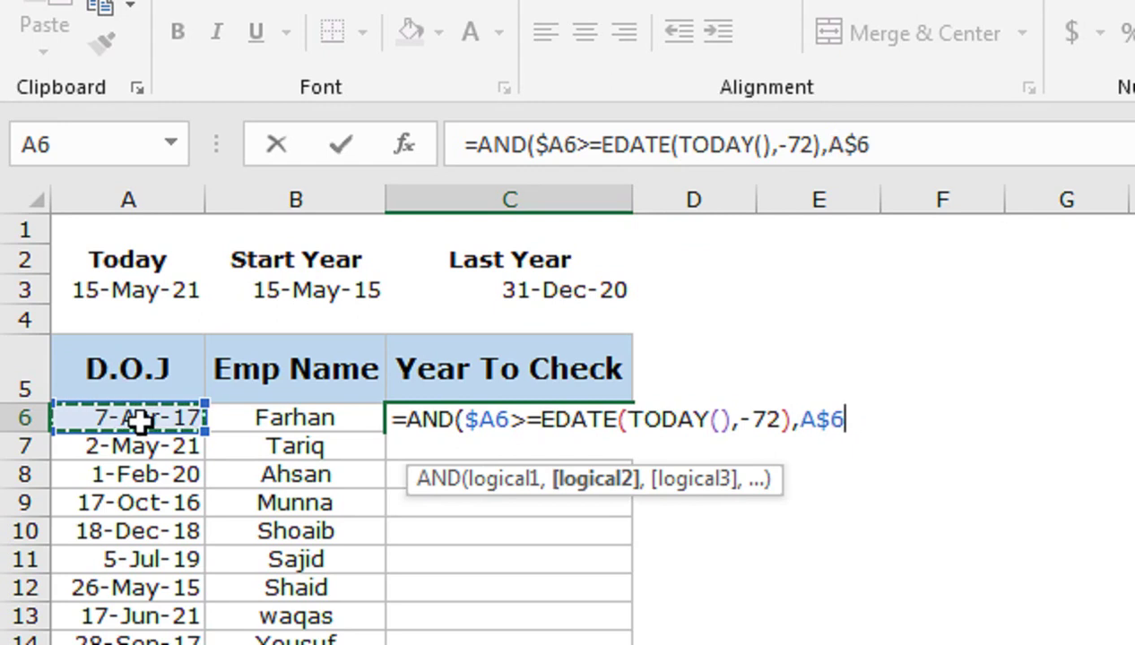
pyautogui.press('F4')
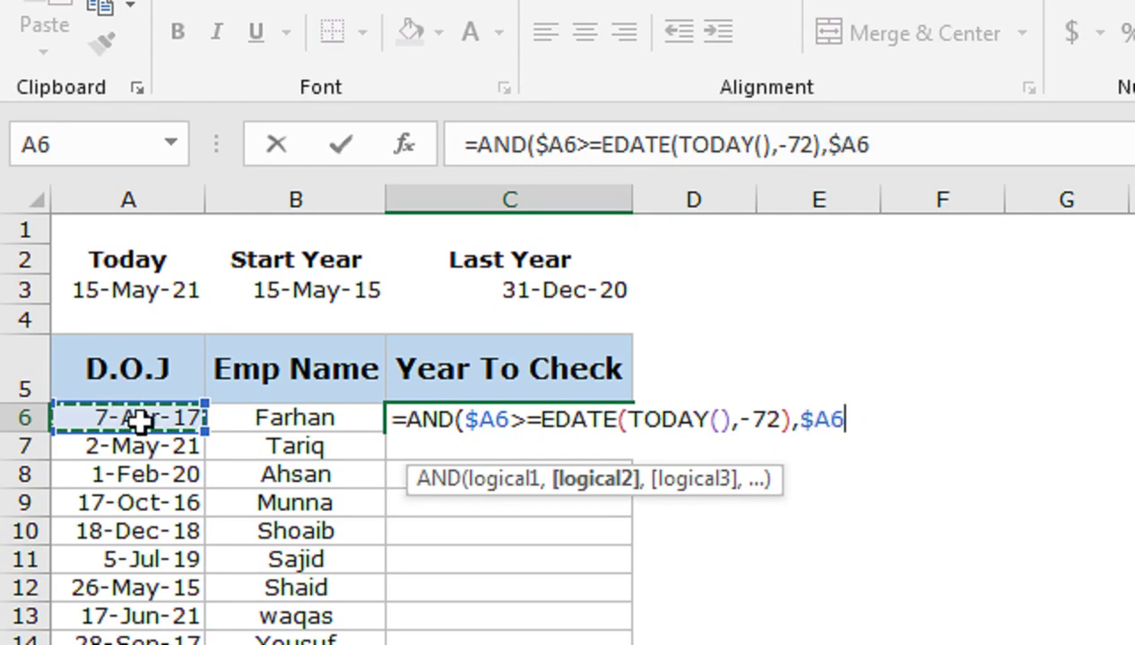
pyautogui.write('<=ED')
pyautogui.press('Tab')
pyautogui.press('Left')
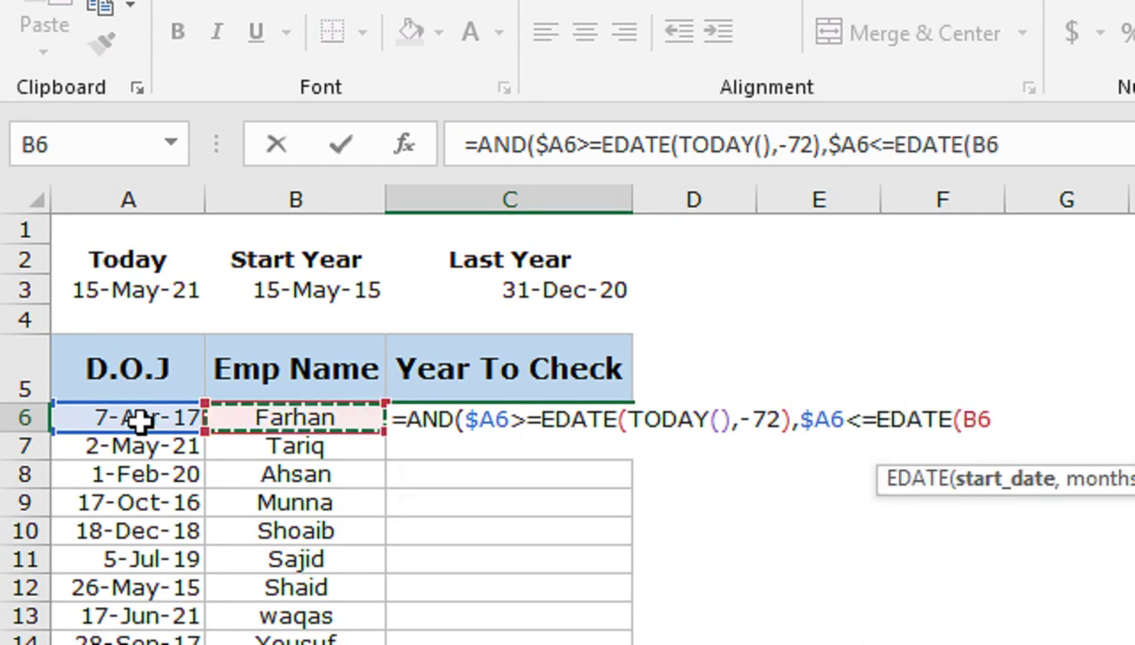
pyautogui.press('BackSpace')
pyautogui.press('BackSpace')
pyautogui.write('TODAY()')
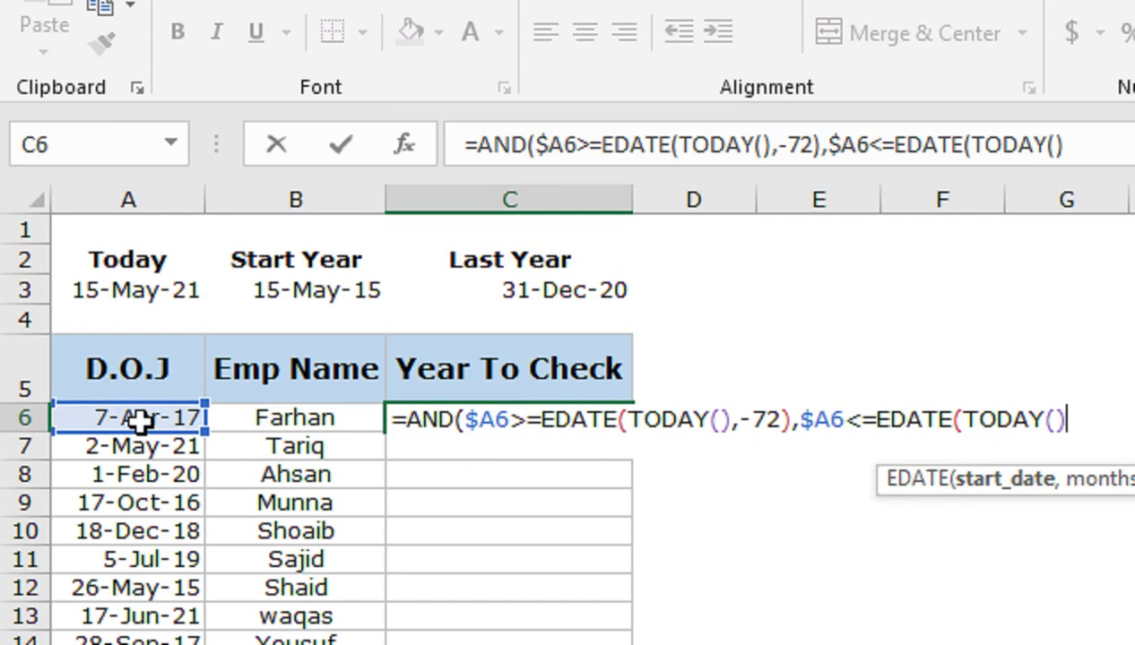
pyautogui.write(',-')
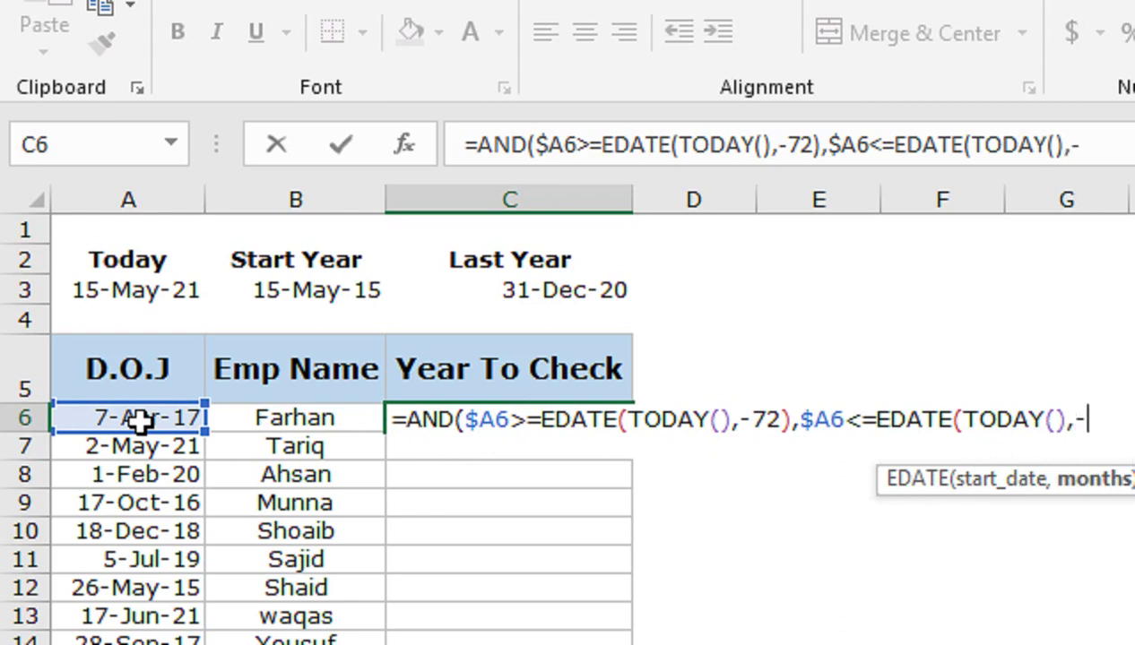
pyautogui.write('5')
pyautogui.write('))')
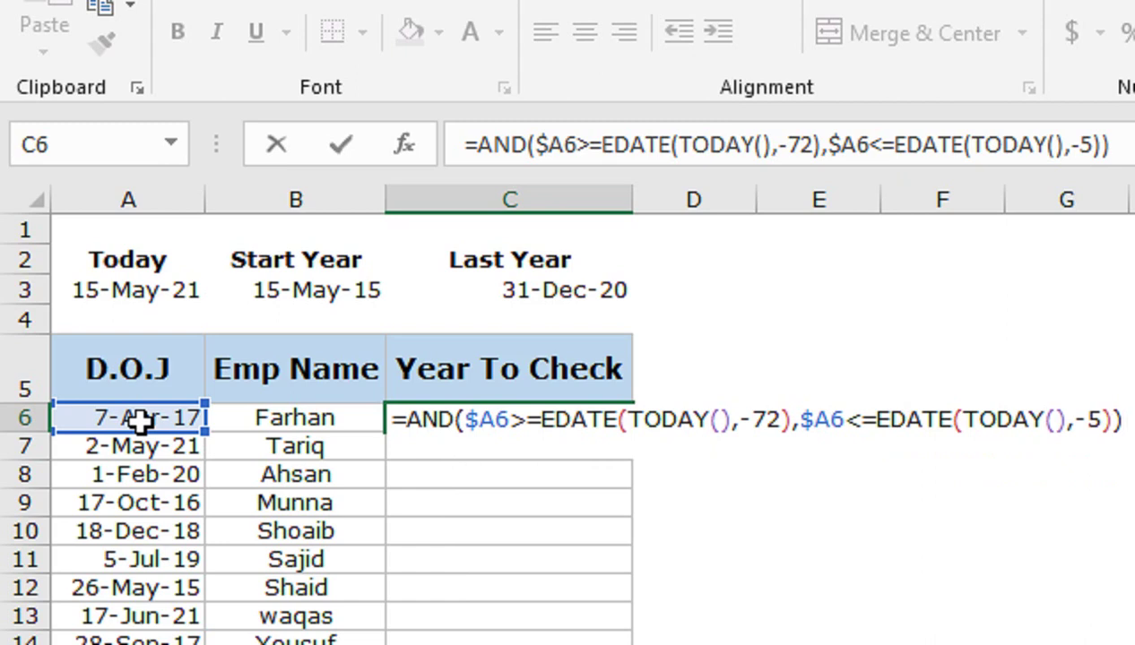
pyautogui.press('Return')
pyautogui.click(141, 422)
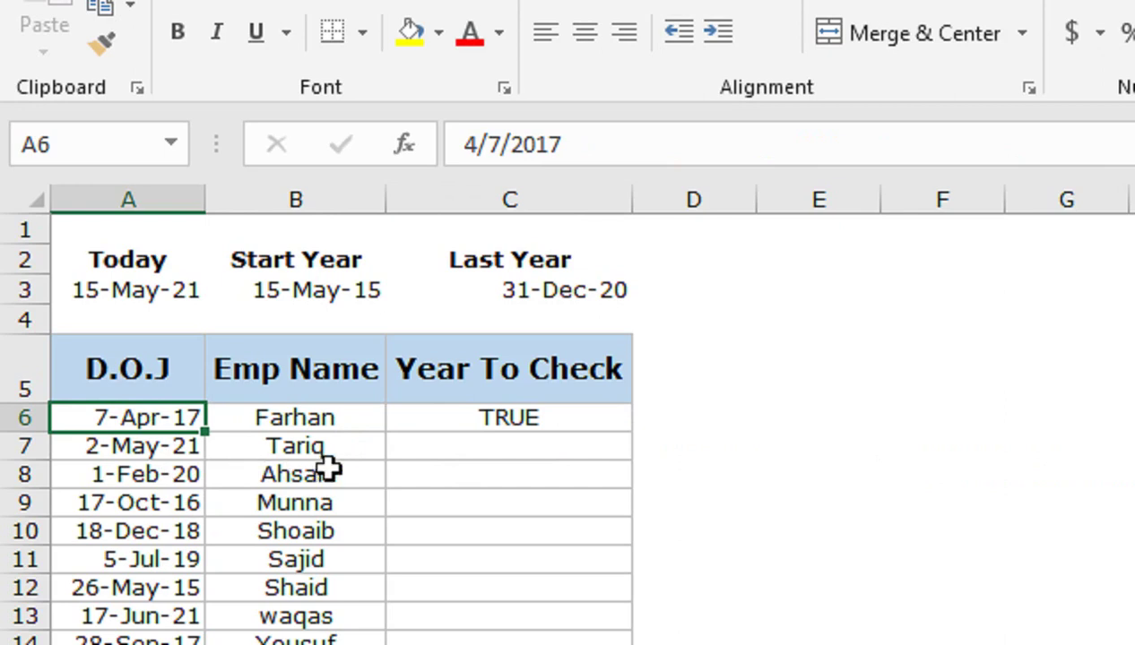
# - Fill C6's date-range check down Year To Check through row 1005
pyautogui.click(537, 428)
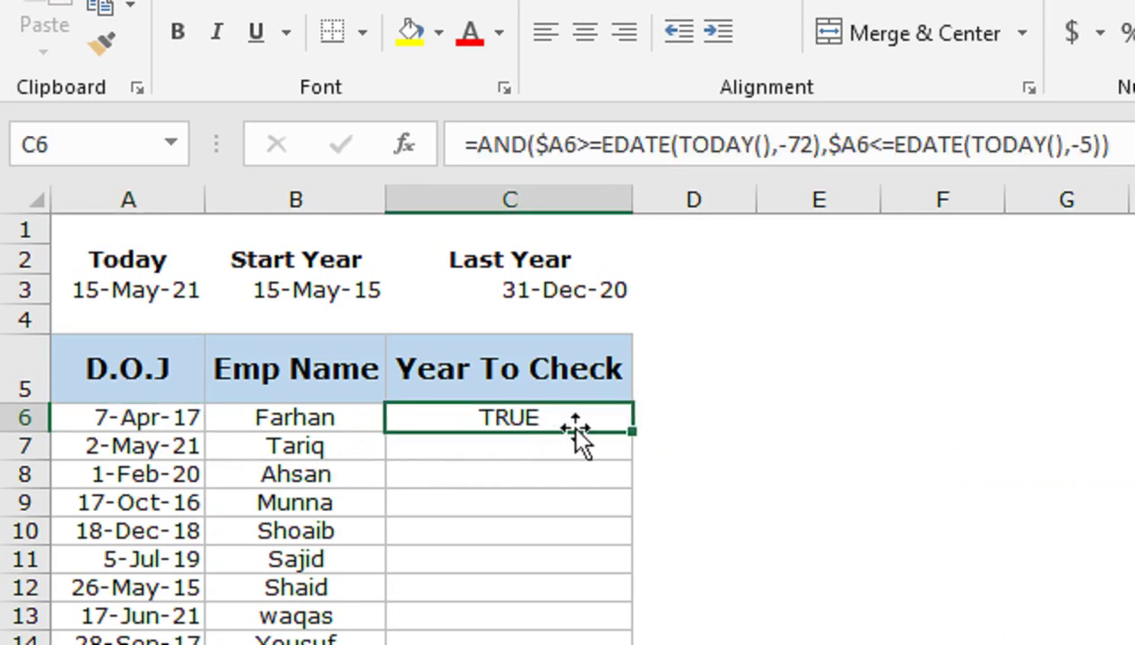
pyautogui.doubleClick(634, 432)
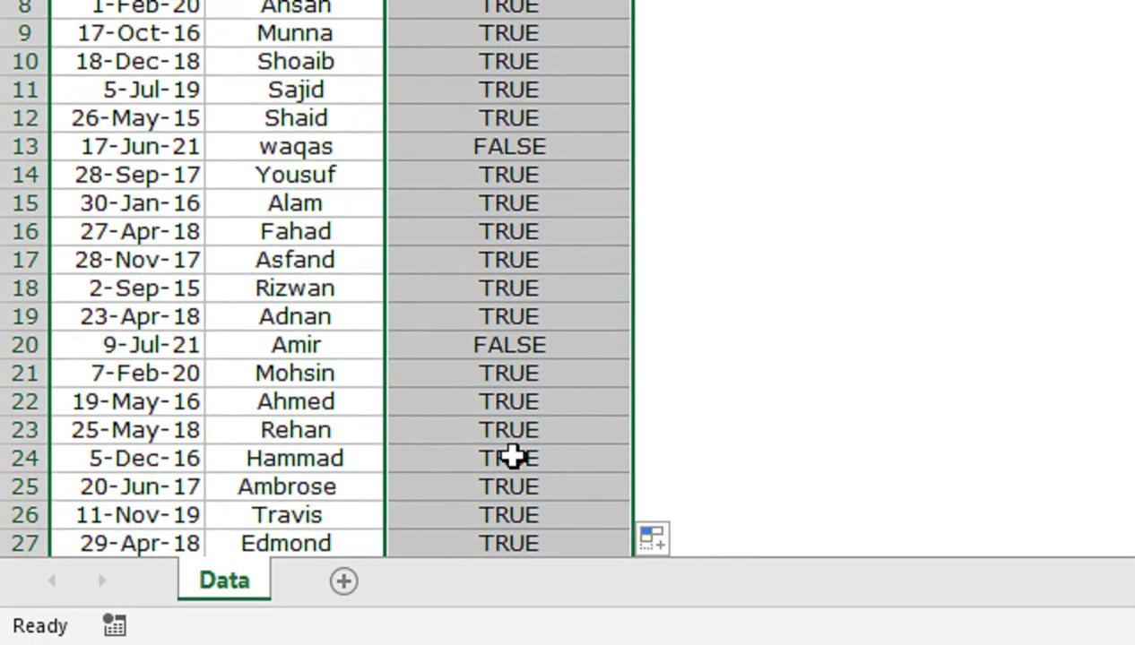
pyautogui.scroll(-4, 514, 457)
pyautogui.scroll(-5, 513, 457)
pyautogui.scroll(-4, 513, 457)
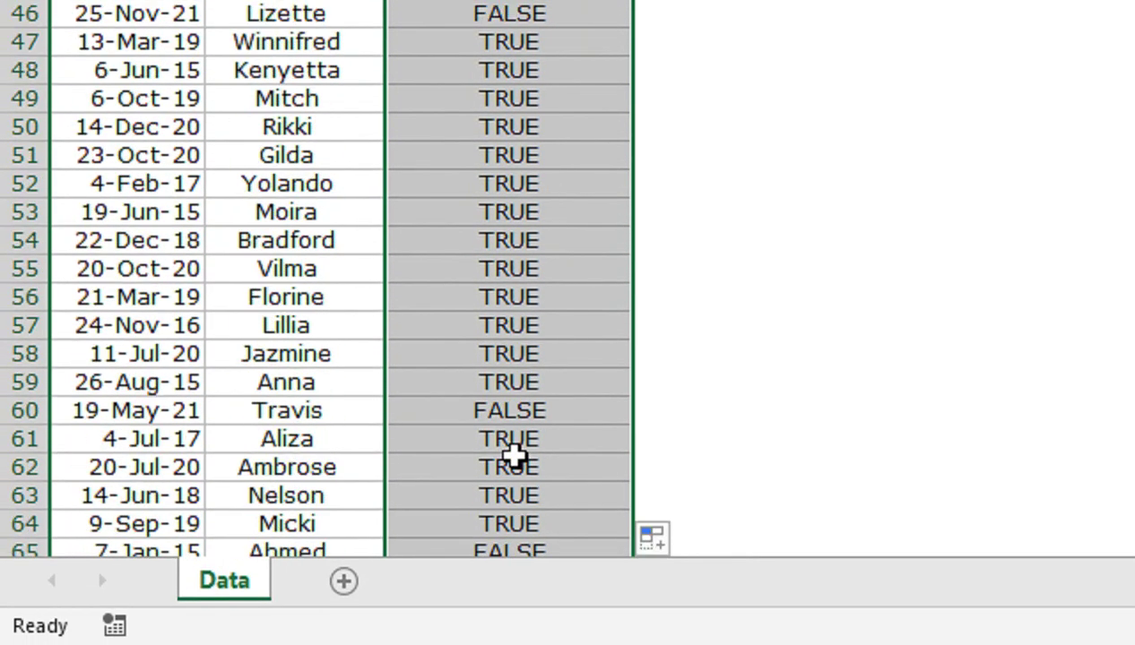
pyautogui.scroll(-2, 513, 456)
pyautogui.scroll(-4, 514, 456)
pyautogui.scroll(-6, 513, 456)
pyautogui.scroll(-5, 514, 456)
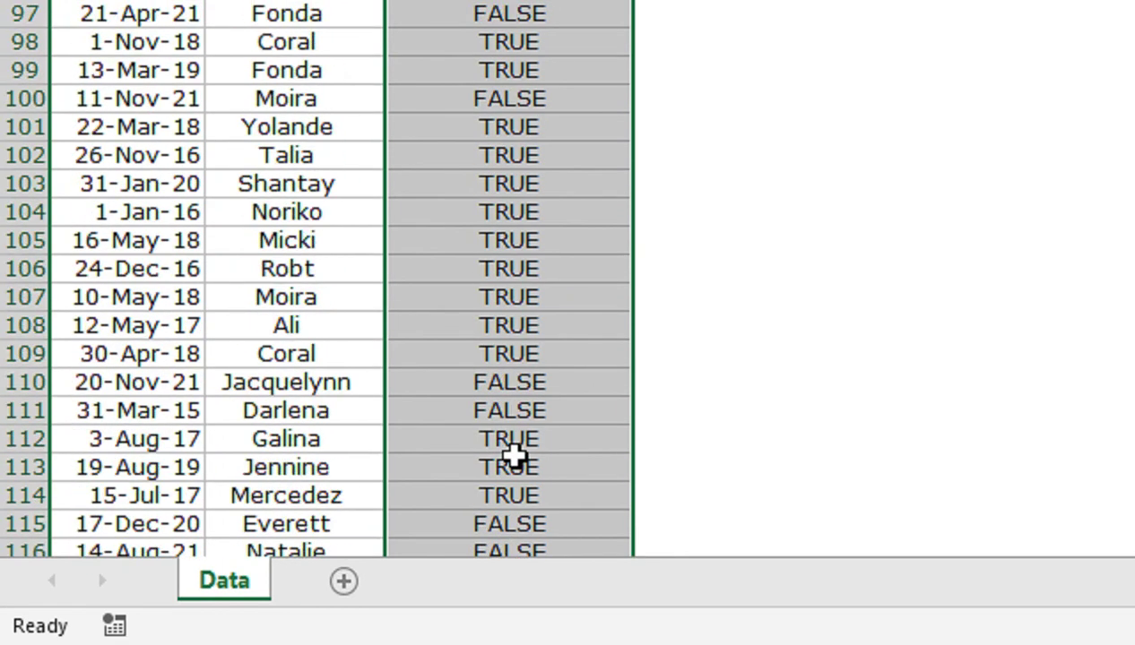
pyautogui.scroll(-2, 513, 456)
pyautogui.scroll(-5, 514, 456)
pyautogui.scroll(-1, 514, 456)
pyautogui.scroll(-4, 514, 457)
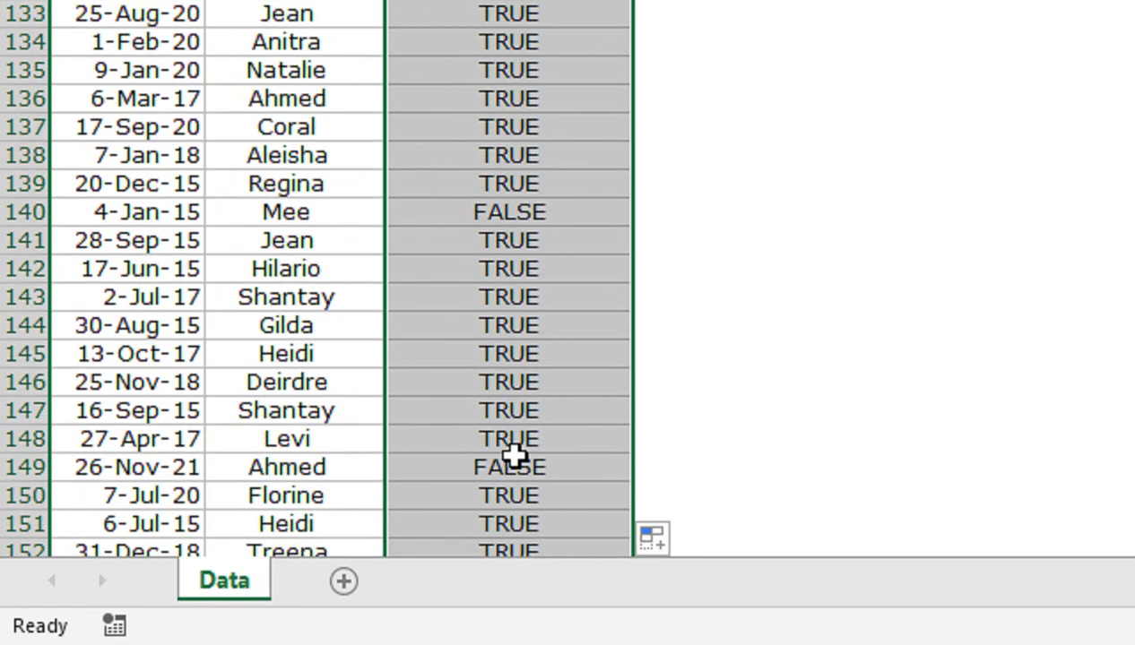
pyautogui.scroll(7, 179, 519)
pyautogui.scroll(14, 173, 506)
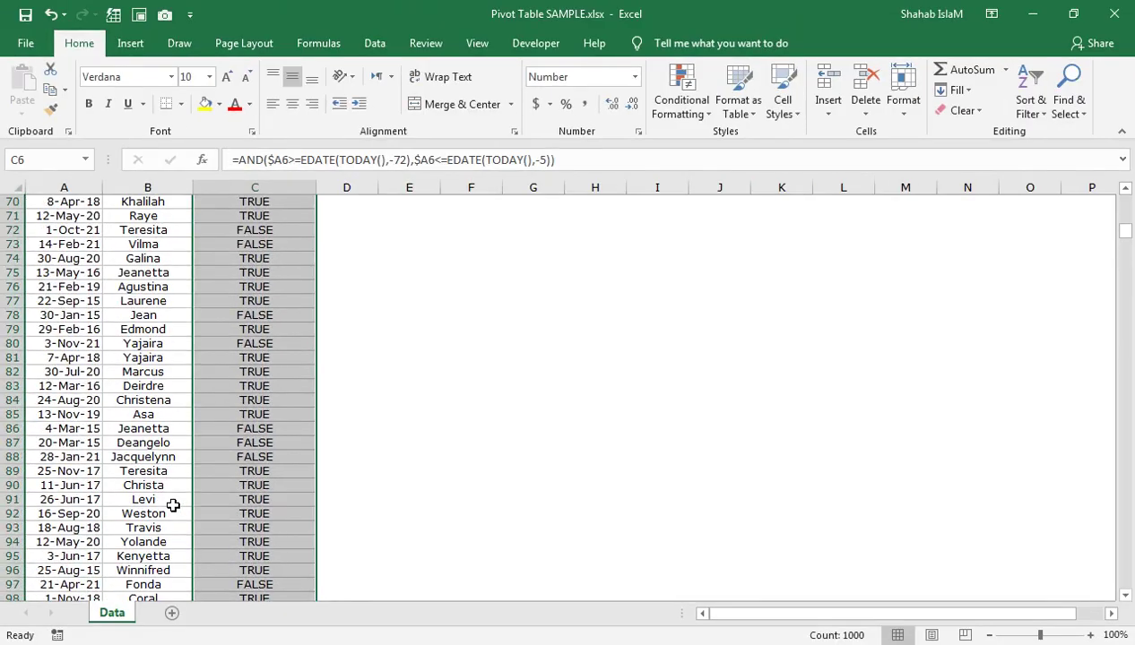
pyautogui.scroll(6, 173, 505)
pyautogui.scroll(6, 173, 506)
pyautogui.scroll(11, 173, 505)
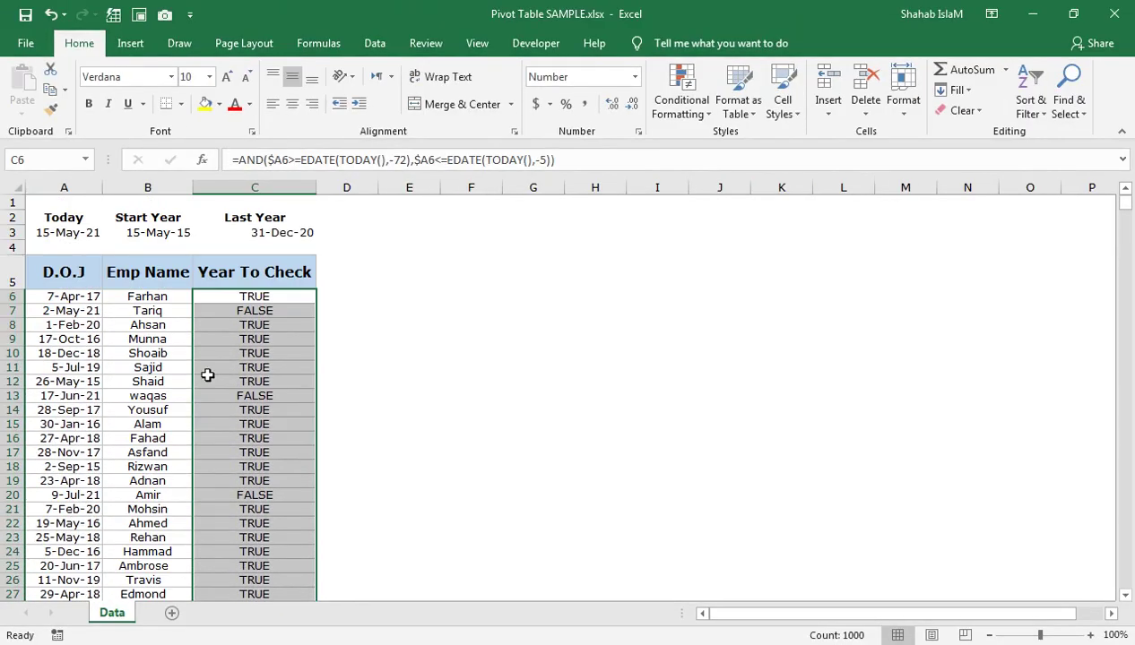
# - Review the copied formulas and C3's EOMONTH formula, then begin editing C6 before AND(
pyautogui.click(244, 297)
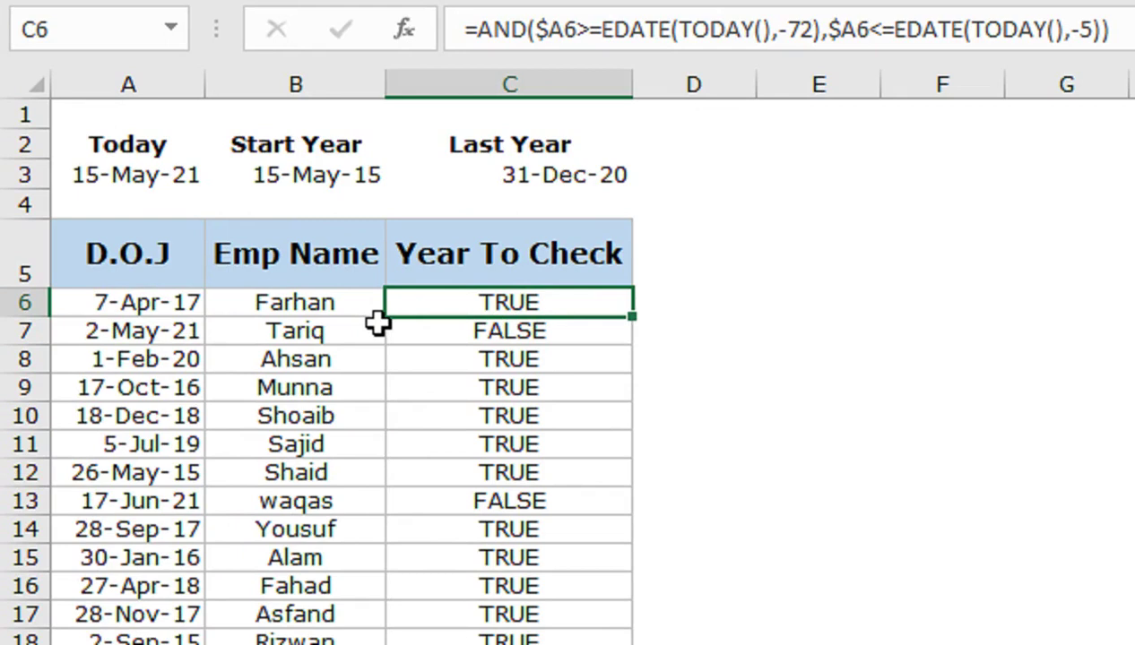
pyautogui.click(484, 360)
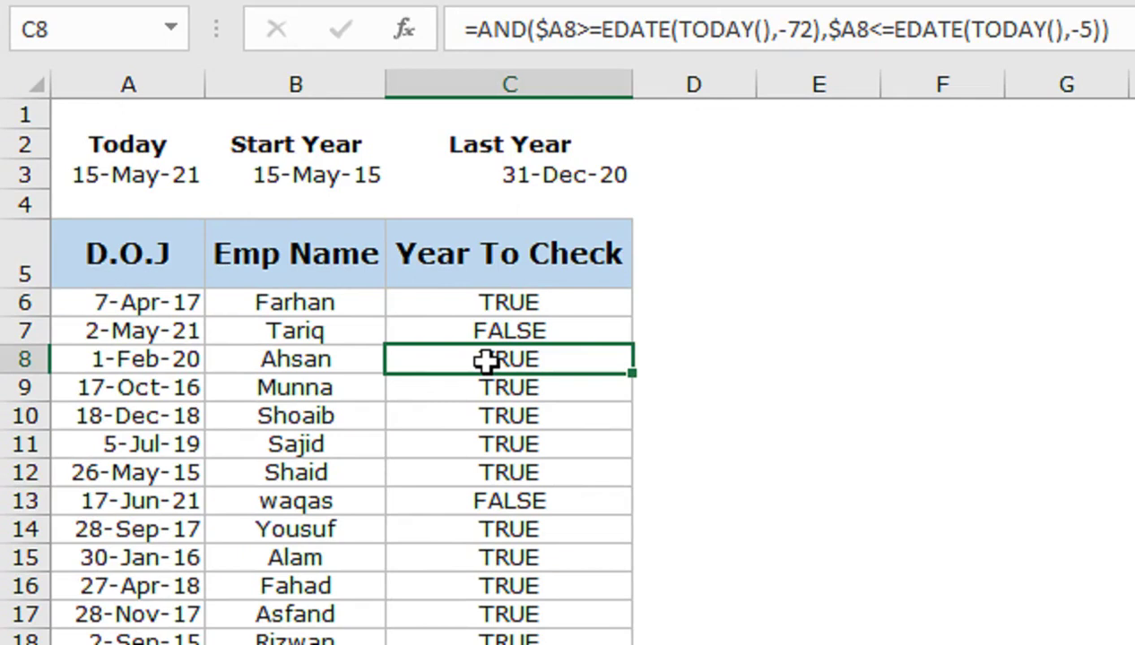
pyautogui.click(494, 309)
pyautogui.hotkey('ctrl', 'Down')
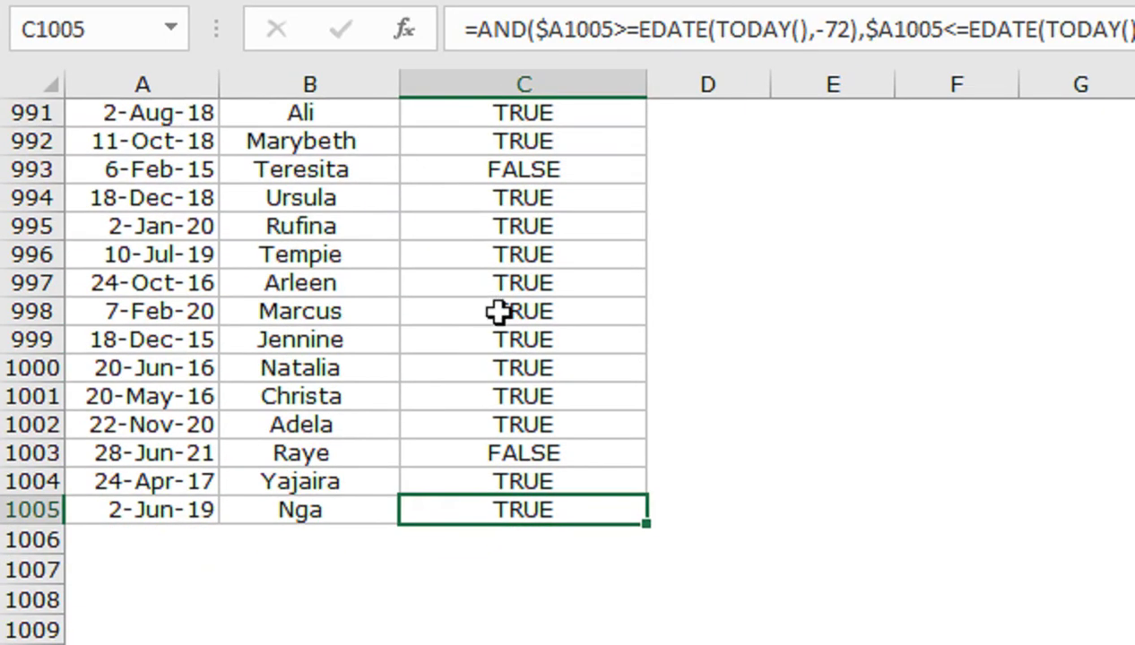
pyautogui.hotkey('ctrl', 'Up')
pyautogui.hotkey('ctrl', 'Up')
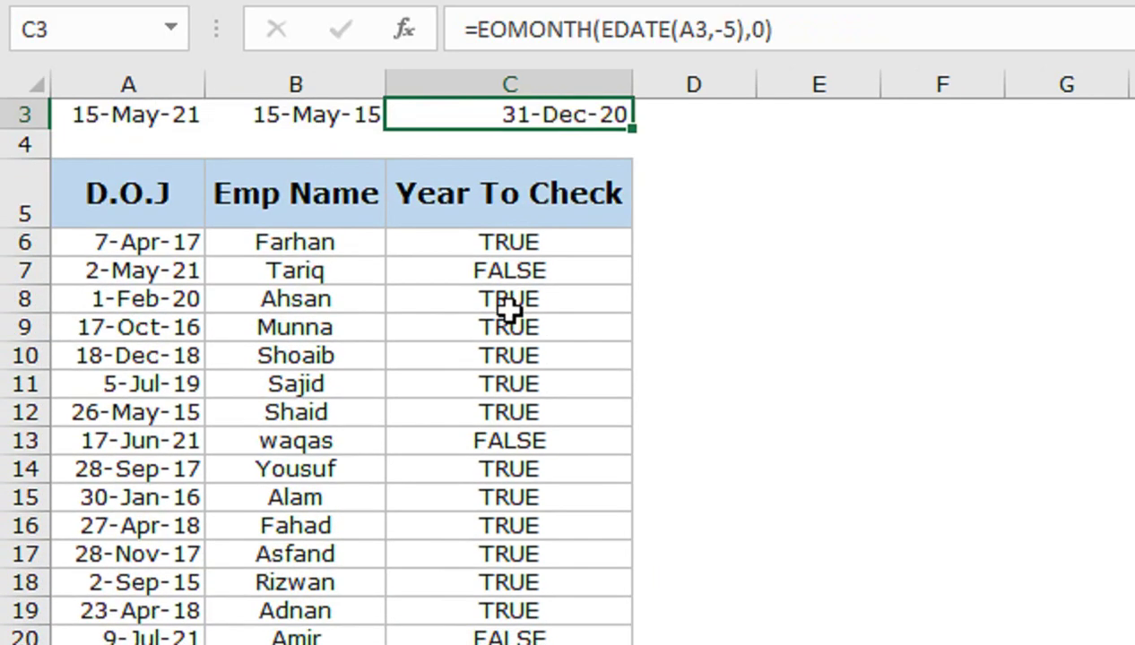
pyautogui.press('Up')
pyautogui.press('Up')
pyautogui.press('Down')
pyautogui.press('Down')
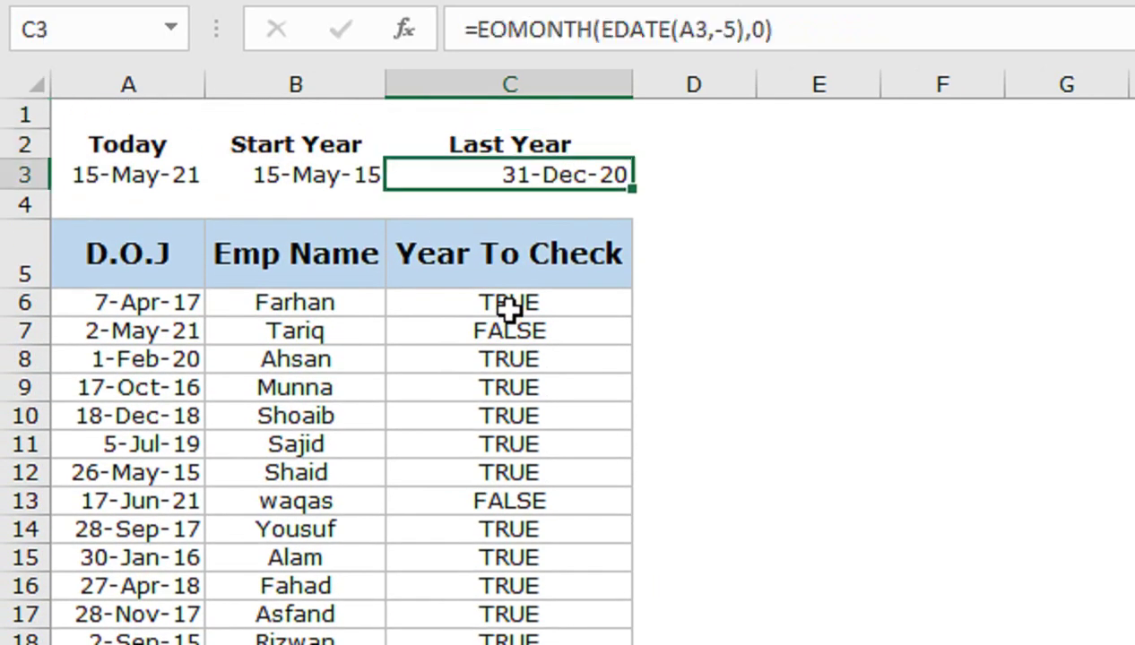
pyautogui.press('Down')
pyautogui.press('Down')
pyautogui.press('Down')
pyautogui.press('F2')
pyautogui.press('Left')
pyautogui.press('Left')
pyautogui.press('Left')
pyautogui.press('Left')
pyautogui.press('Left')
pyautogui.press('Left')
pyautogui.press('Left')
pyautogui.press('Left')
pyautogui.press('Left')
pyautogui.press('Left')
pyautogui.press('Left')
pyautogui.press('Left')
pyautogui.press('Left')
pyautogui.press('Left')
pyautogui.press('Left')
pyautogui.press('Left')
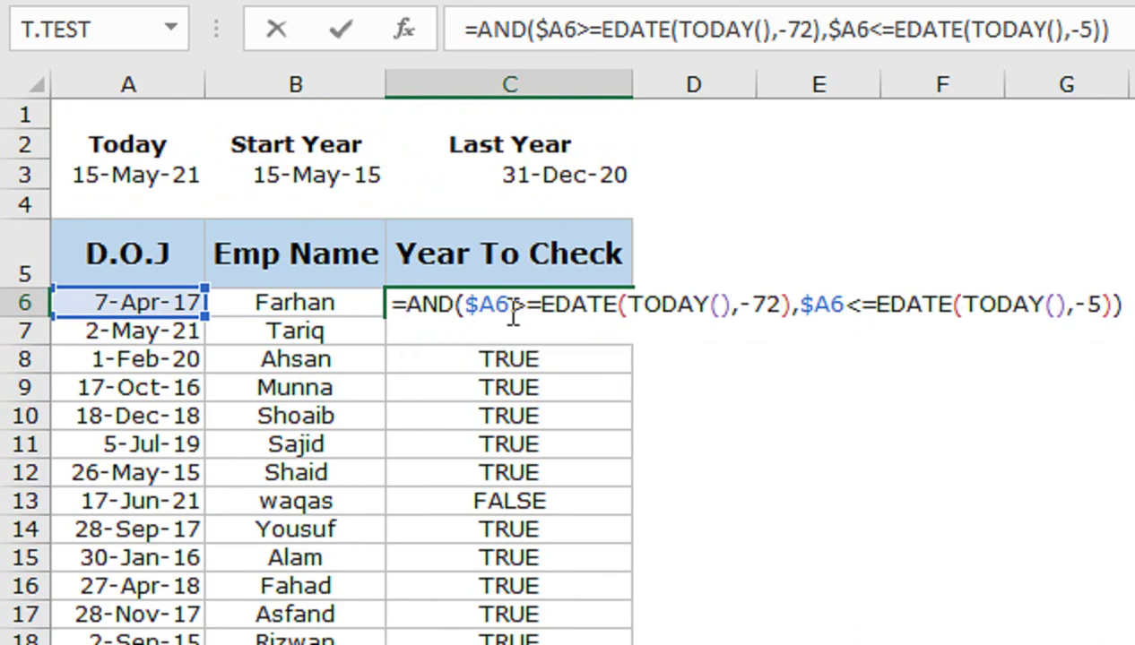
# - Wrap C6's check as =IF(AND(...),"YES","NO") and fill it down the whole column
pyautogui.write('IF(')
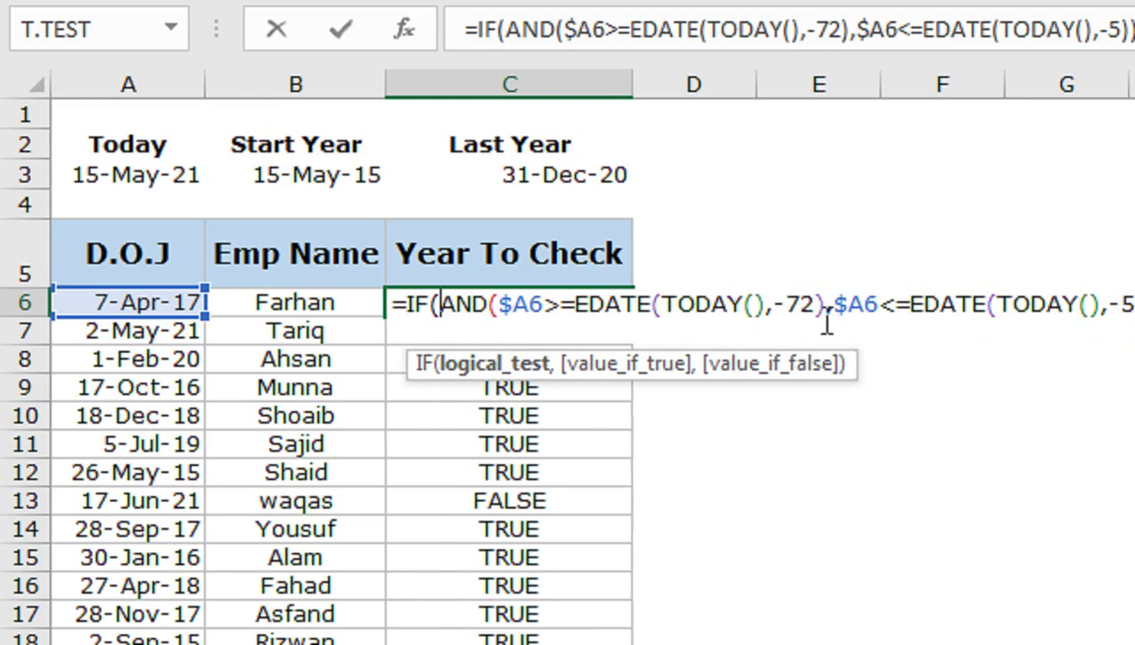
pyautogui.hscroll(3, 825, 322)
pyautogui.write(',')
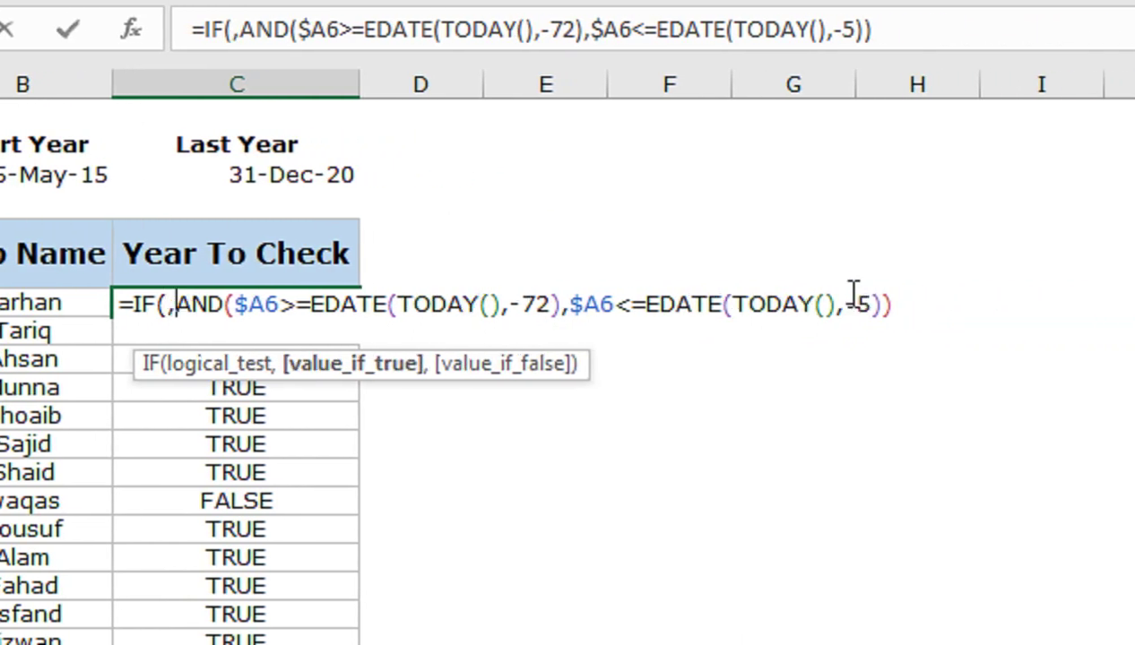
pyautogui.press('BackSpace')
pyautogui.press('End')
pyautogui.write(',"')
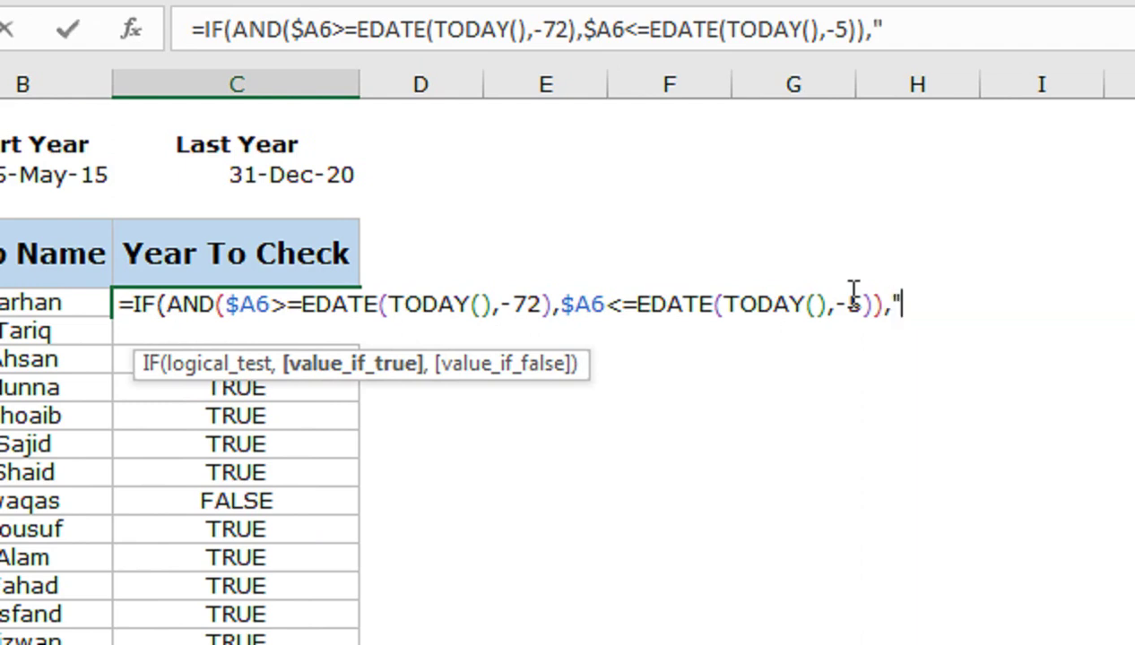
pyautogui.write('YES')
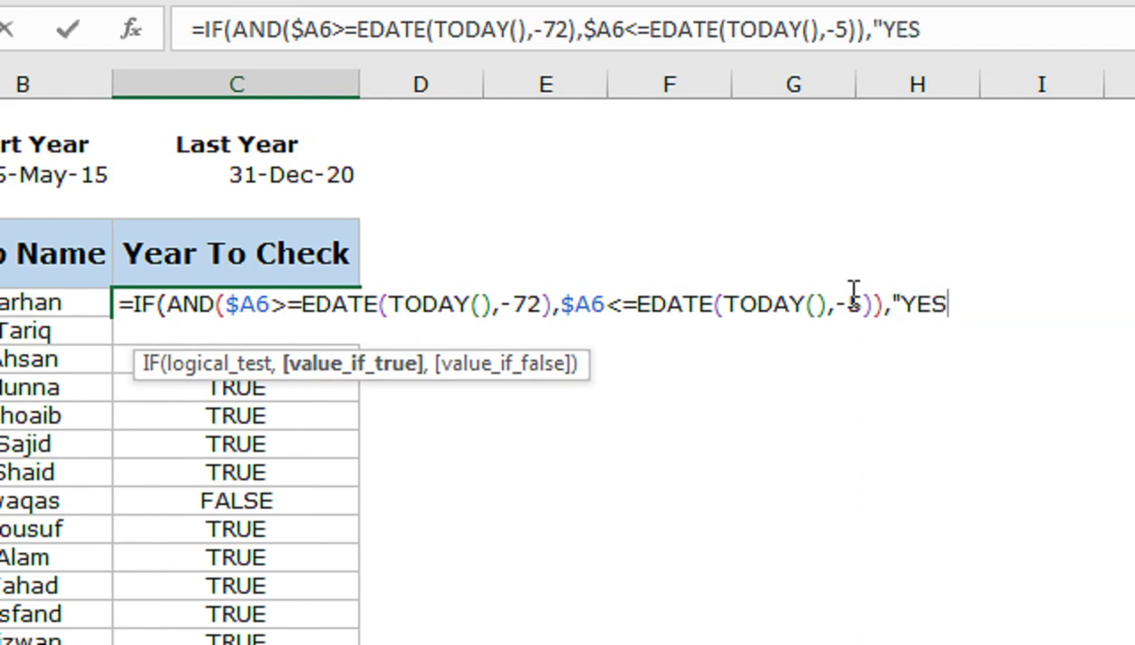
pyautogui.write('",')
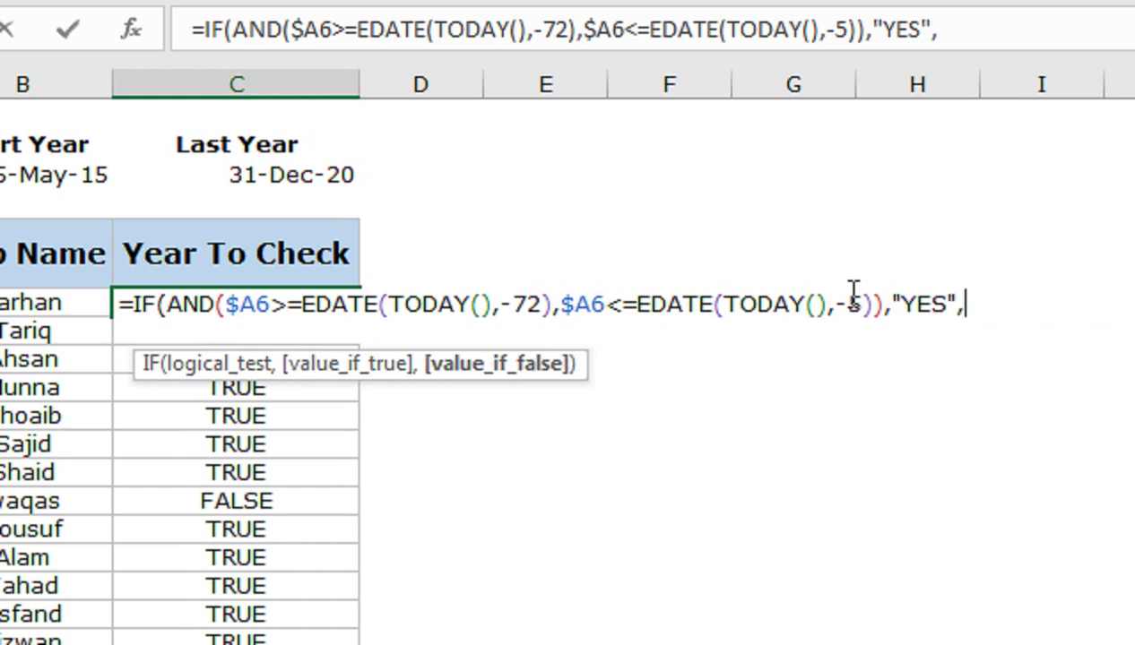
pyautogui.write('"NO"')
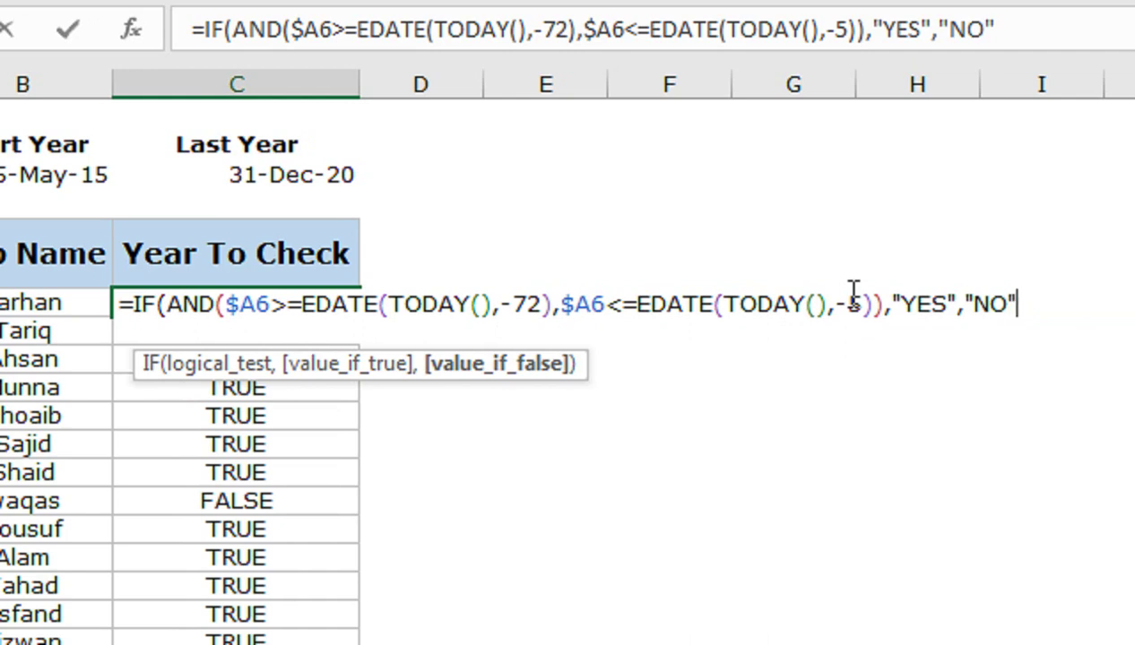
pyautogui.write(')')
pyautogui.press('Return')
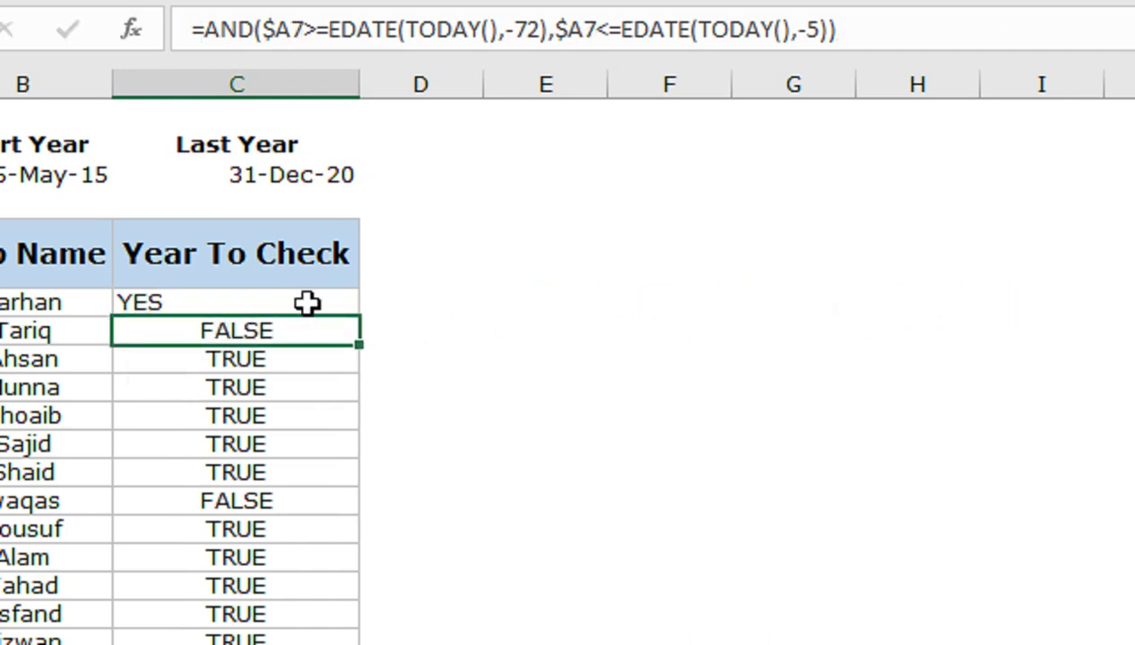
pyautogui.click(304, 302)
pyautogui.doubleClick(358, 315)
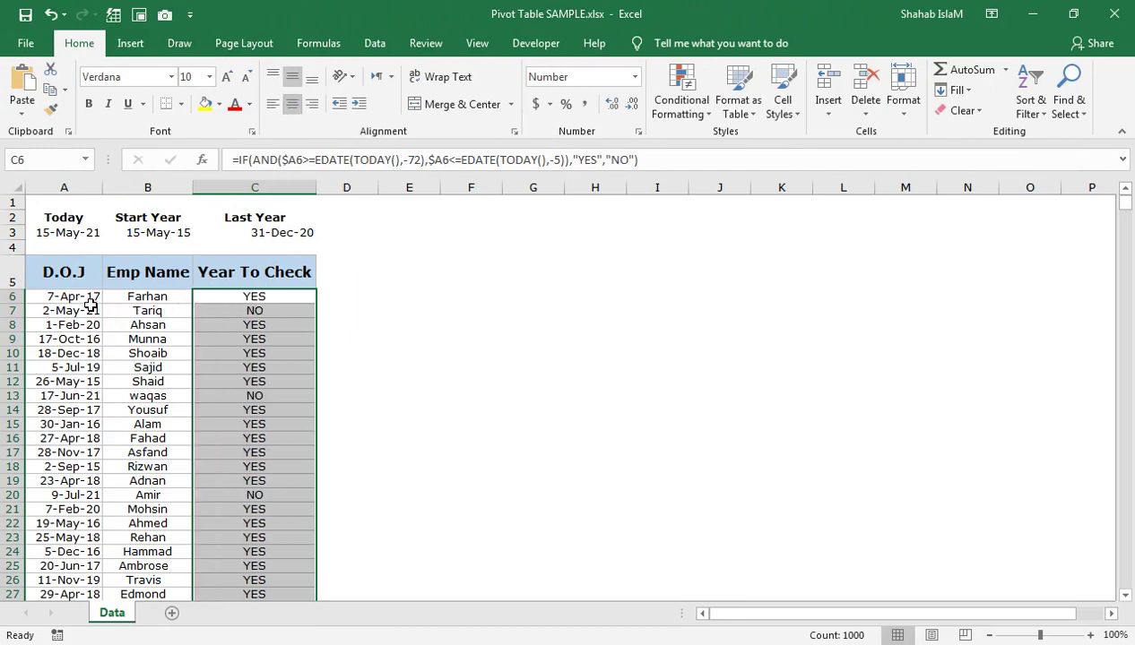
# - Select C6 and highlight its entire YES/NO formula in the formula bar
pyautogui.click(203, 298)
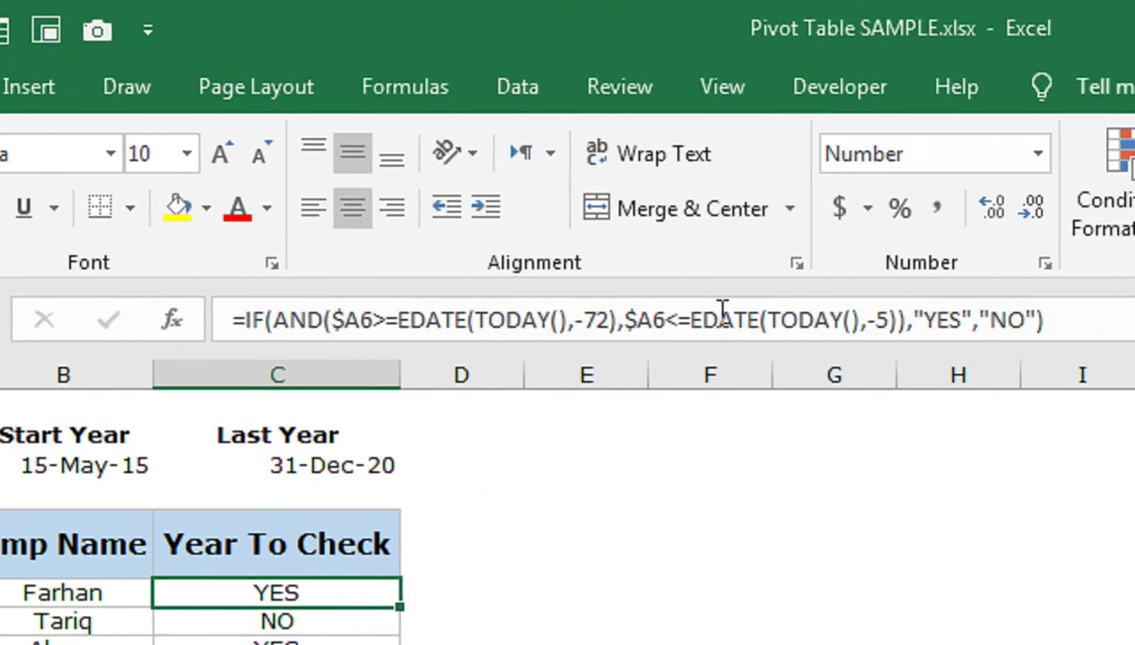
pyautogui.tripleClick(672, 321)
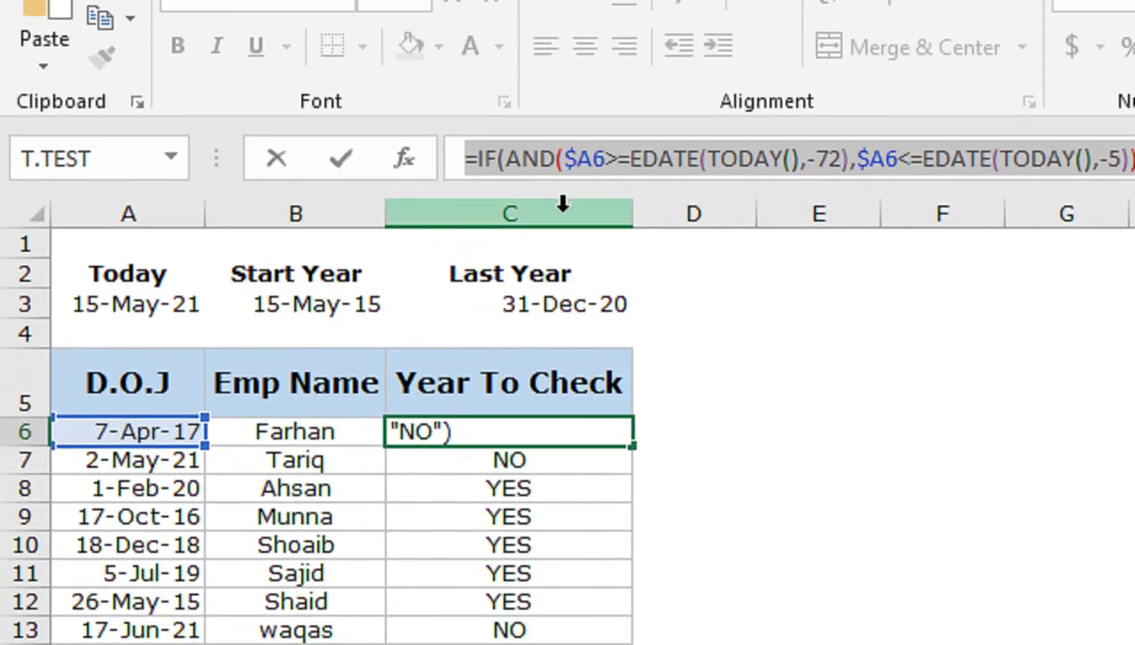
# - Copy the AND(...) date-range condition from C6's formula
pyautogui.click(537, 159)
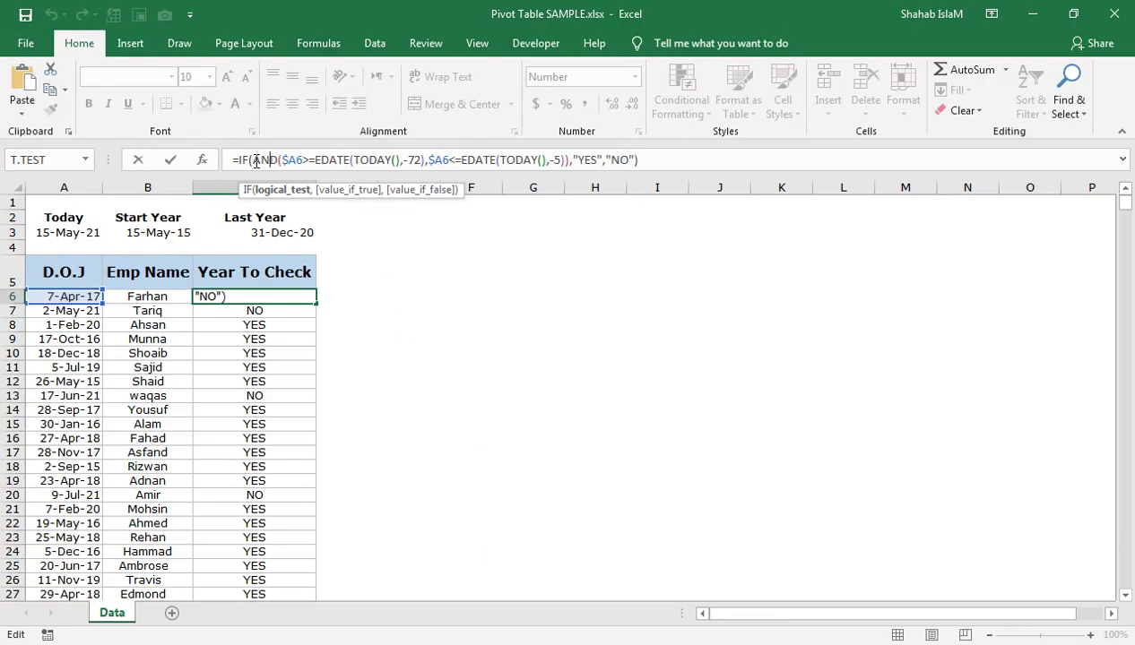
pyautogui.moveTo(504, 161); pyautogui.dragTo(1114, 161)
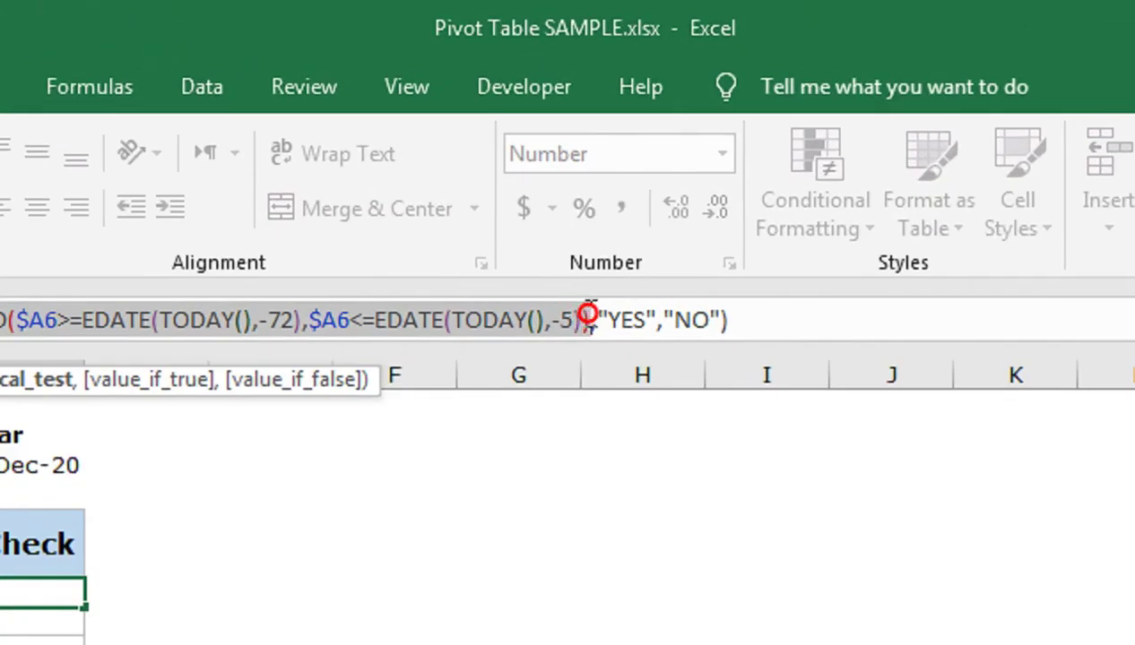
pyautogui.moveTo(565, 263); pyautogui.dragTo(588, 269)
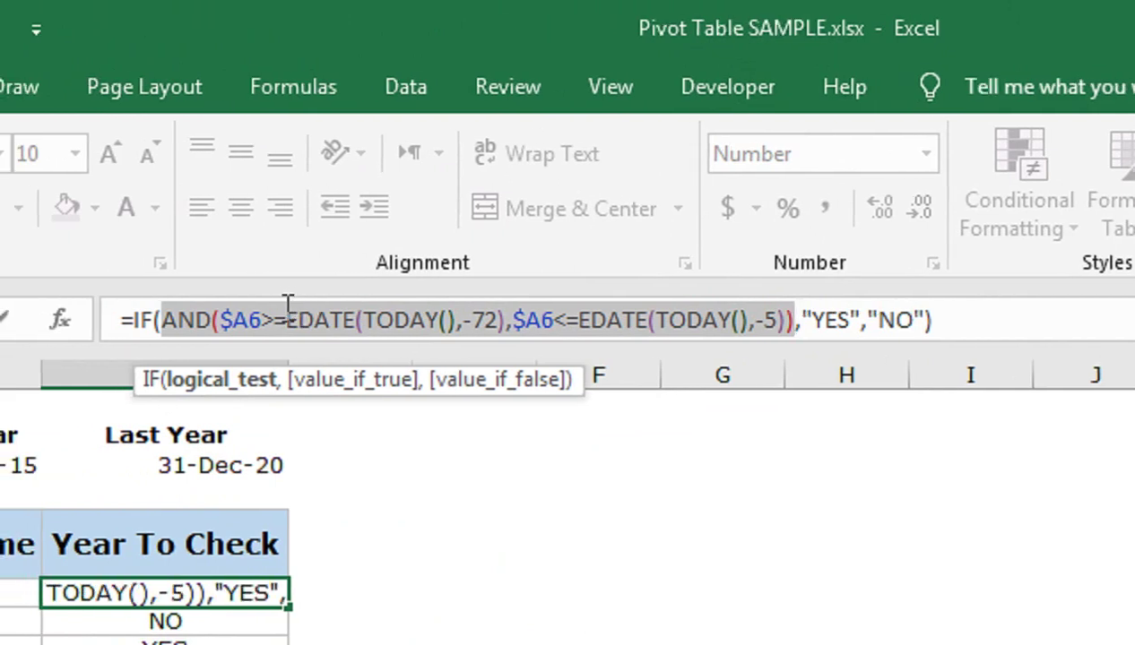
pyautogui.press('Return')
pyautogui.press('Left')
pyautogui.press('Left')
# - Select the employee data range A6:C1005
pyautogui.press('Up')
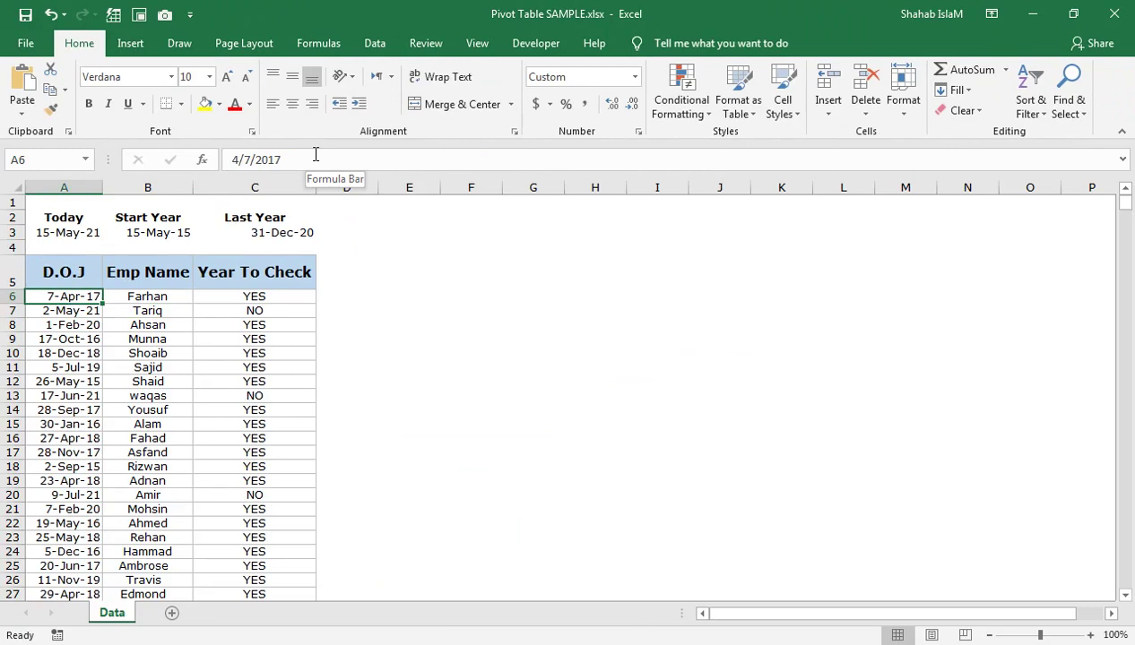
pyautogui.hotkey('ctrl', 'shift', 'Right')
pyautogui.hotkey('ctrl', 'shift', 'Down')
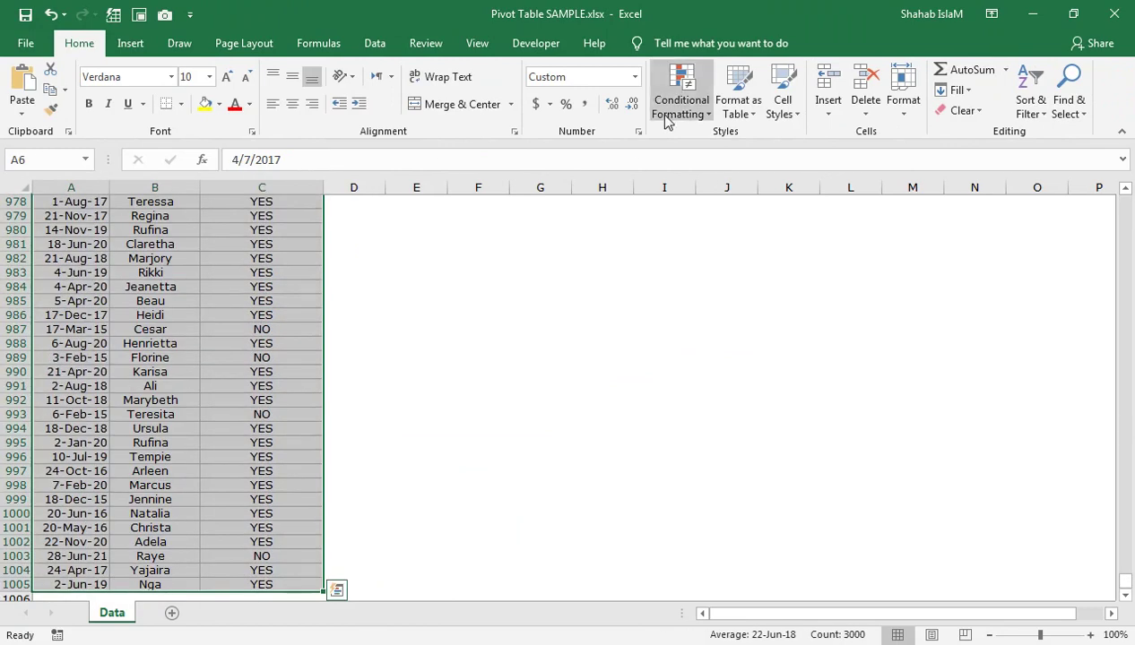
# - Create a formula rule =AND($A6>=EDATE(TODAY(),-72),$A6<=EDATE(TODAY(),-5)) for conditional formatting
pyautogui.click(670, 112)
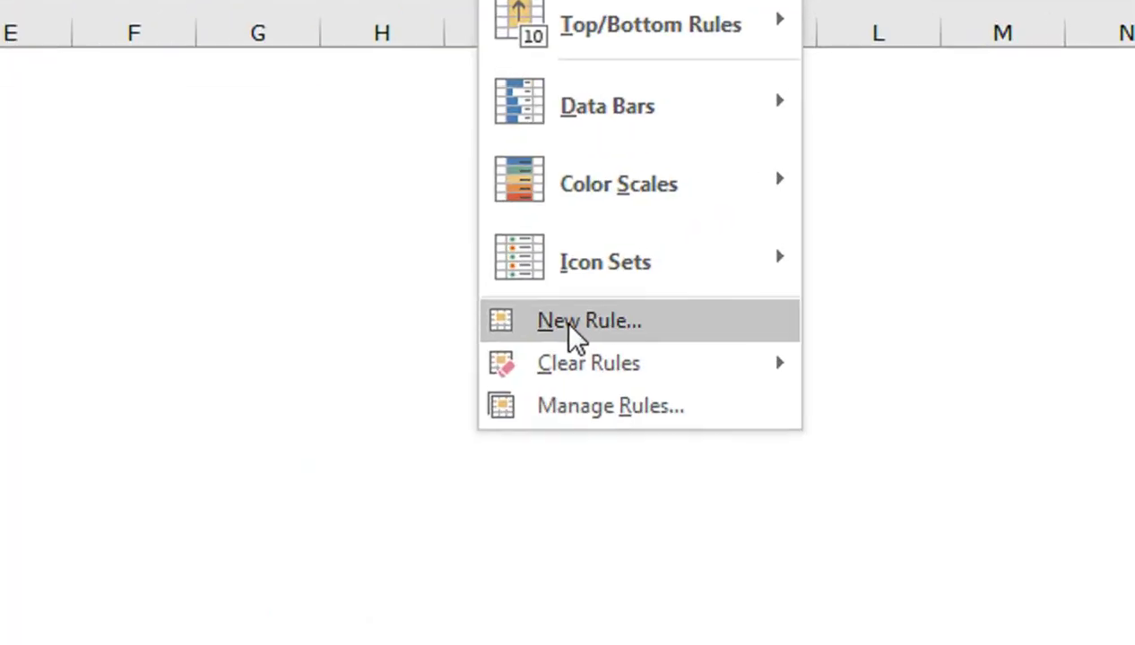
pyautogui.click(569, 327)
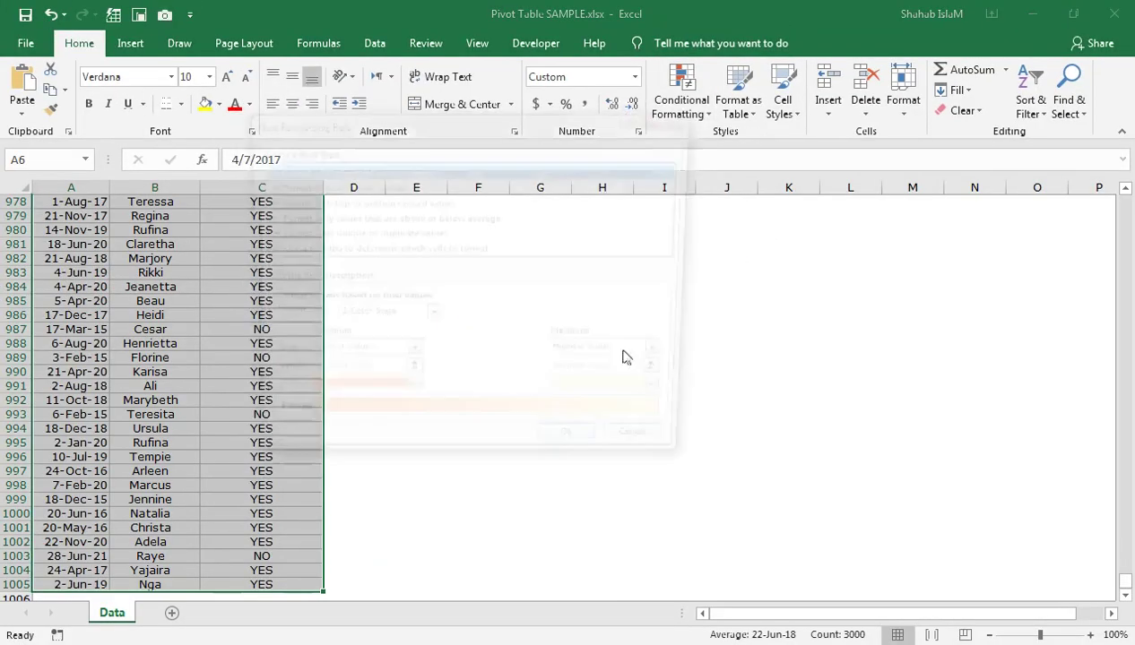
pyautogui.click(528, 292)
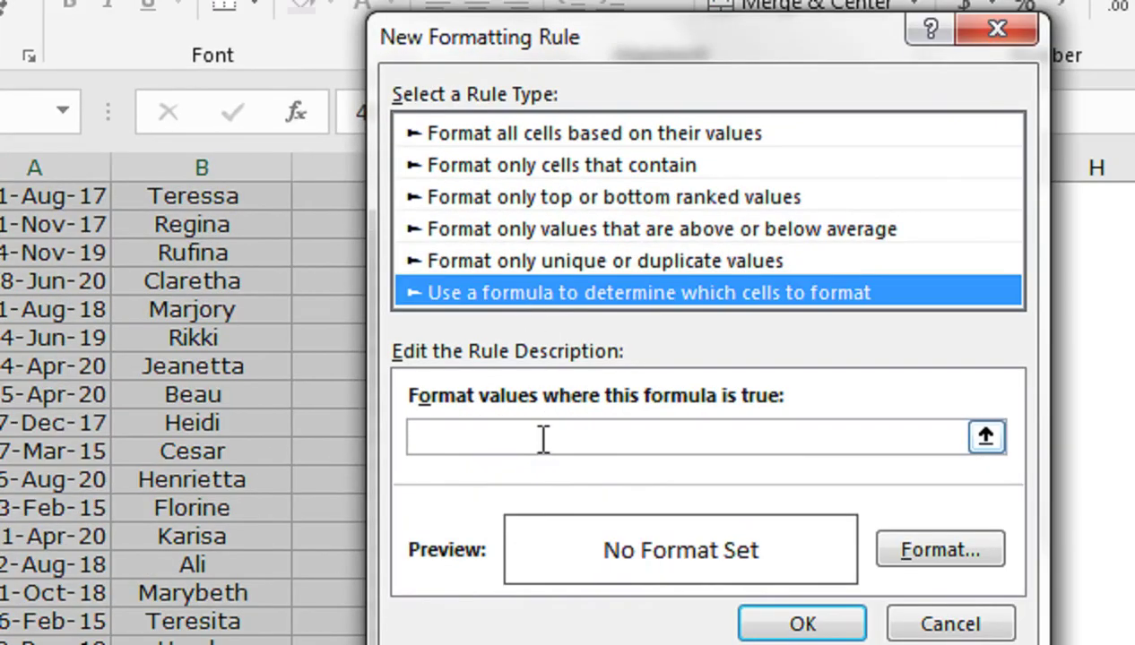
pyautogui.click(542, 437)
pyautogui.write('=AND($A6>=EDATE(TODAY(),-72),$A6<=EDATE(TODAY(),-5))')
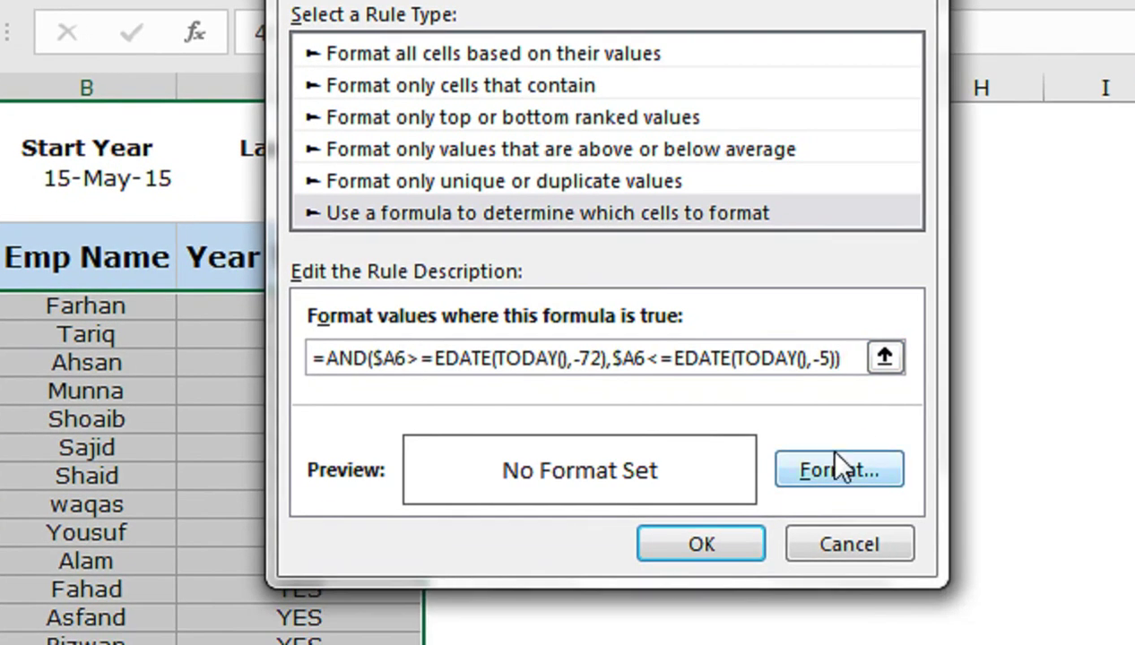
# - Give the new rule a light green fill and apply it to the table
pyautogui.click(837, 466)
pyautogui.click(615, 174)
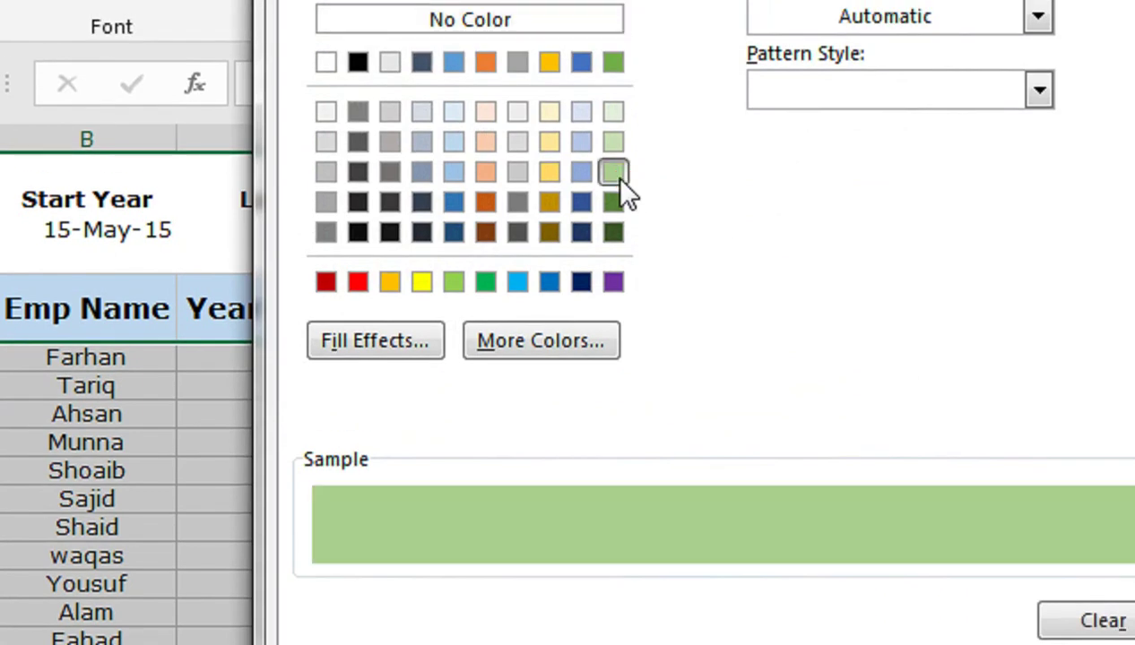
pyautogui.click(582, 466)
pyautogui.click(471, 416)
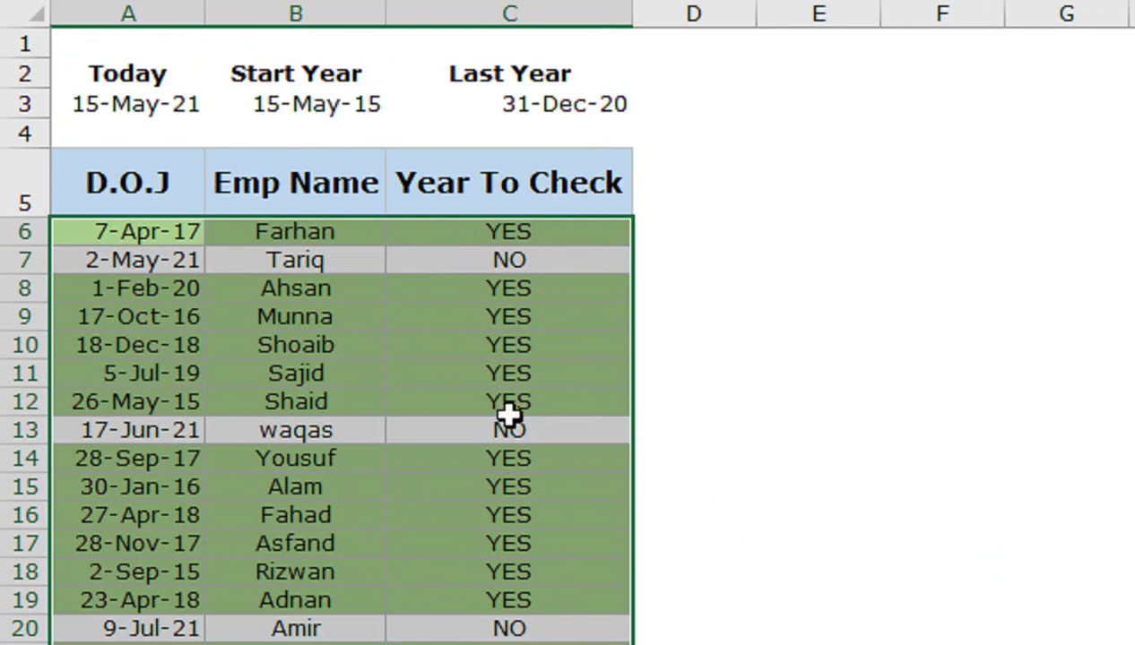
pyautogui.click(493, 266)
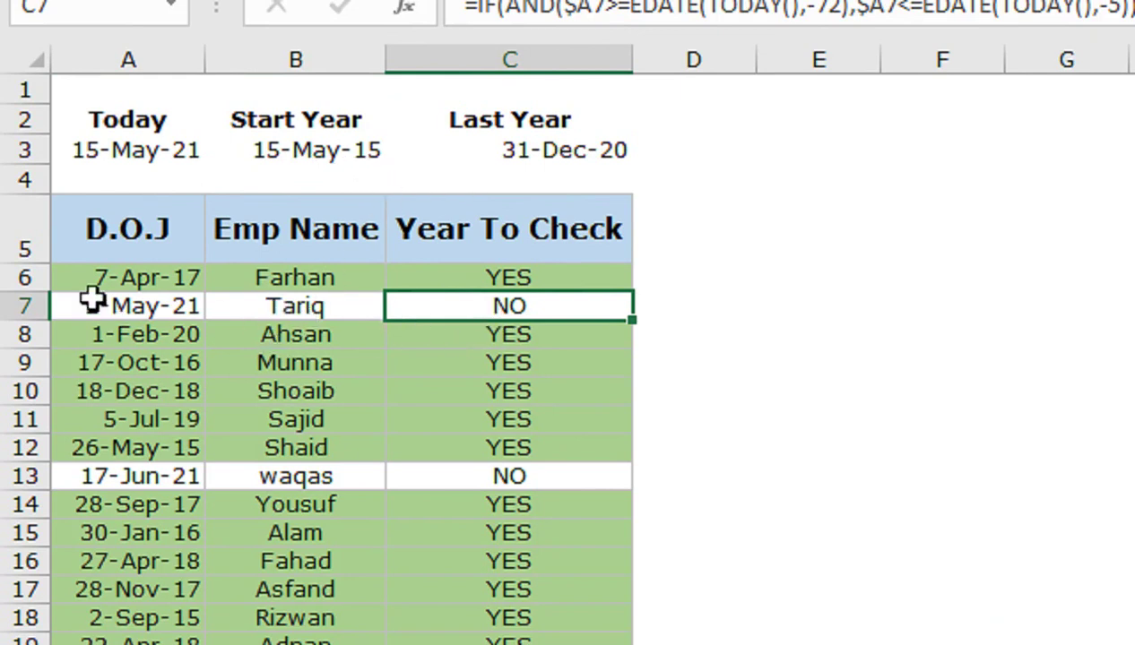
# - Change the D.O.J year in A17 to 2014
pyautogui.click(173, 488)
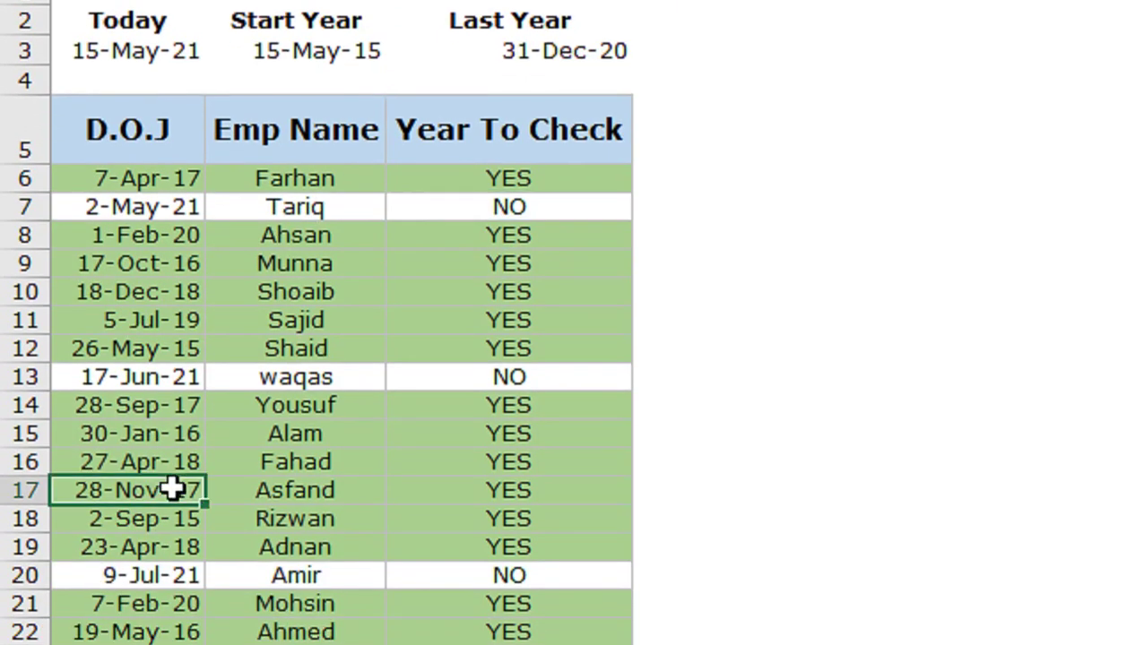
pyautogui.doubleClick(173, 488)
pyautogui.click(199, 486)
pyautogui.press('BackSpace')
pyautogui.write('4')
pyautogui.press('Return')
# - Jump to the last row and change A999's D.O.J year to 2010
pyautogui.click(165, 392)
pyautogui.hotkey('ctrl', 'Down')
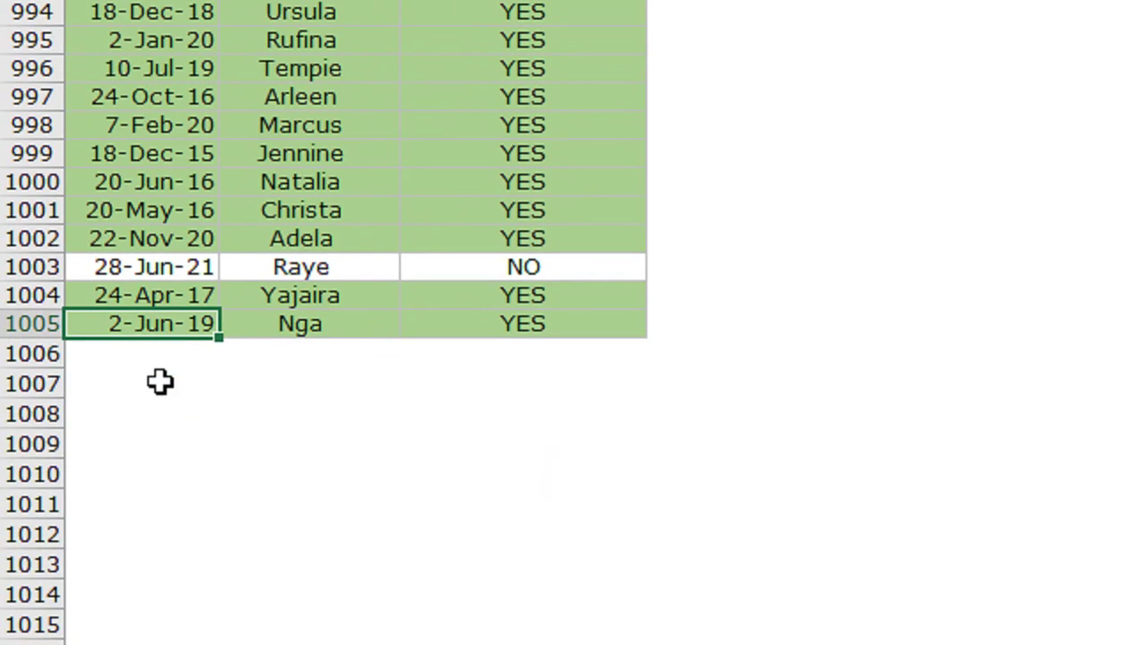
pyautogui.doubleClick(146, 161)
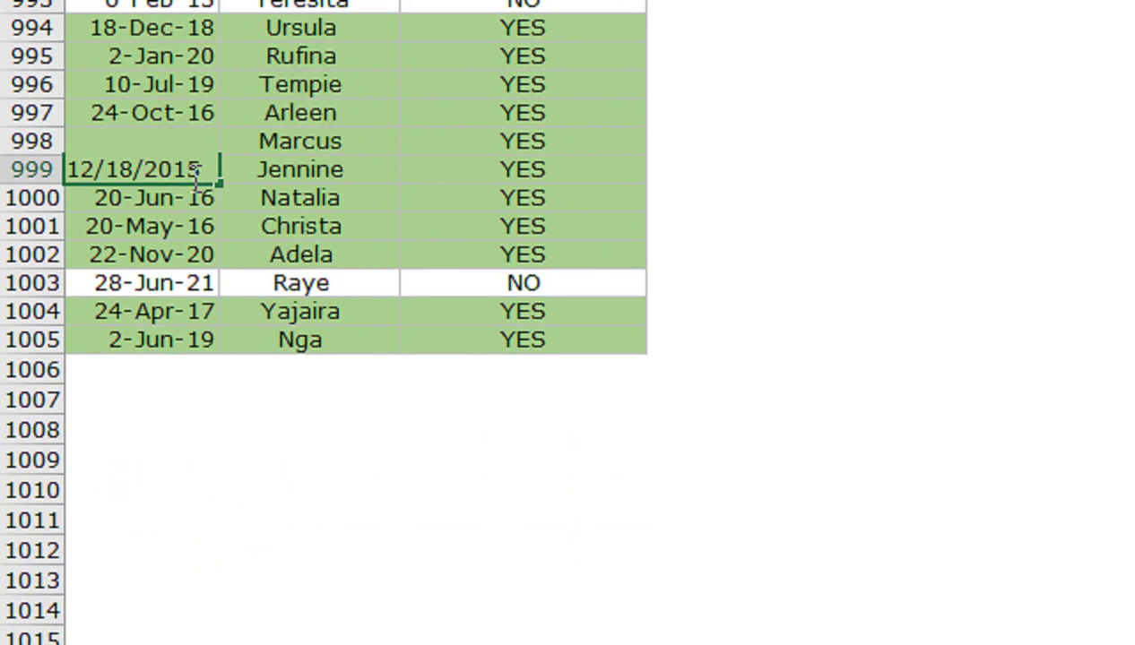
pyautogui.press('BackSpace')
pyautogui.press('BackSpace')
pyautogui.write('0')
pyautogui.press('Return')
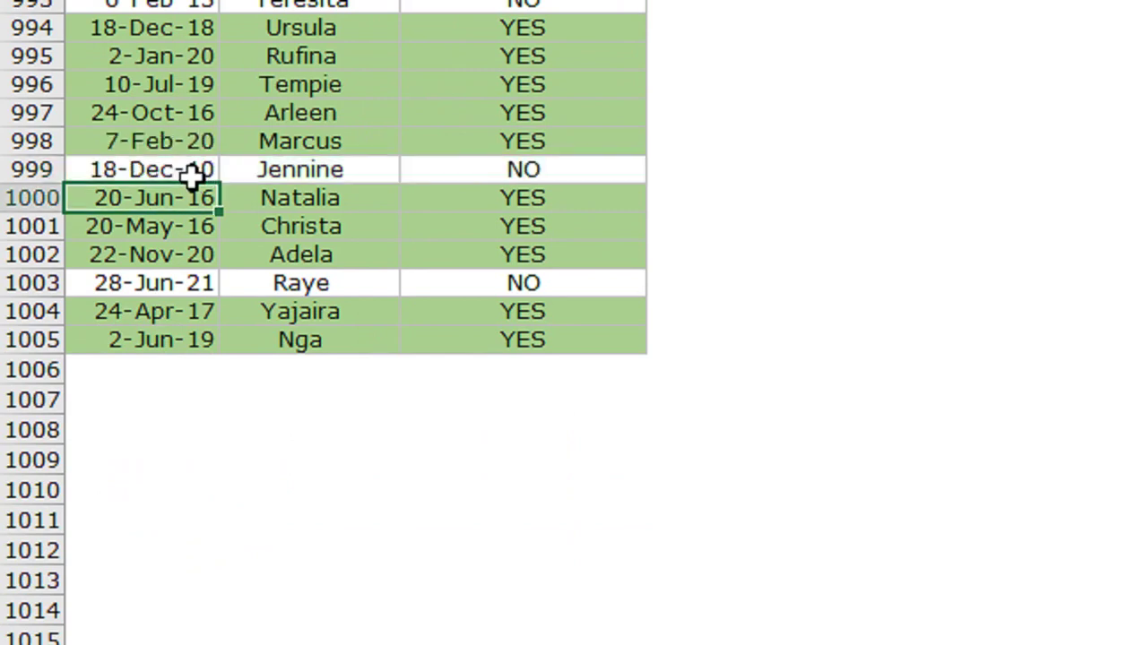
# - Change A899's D.O.J to 2014, then return to the top of the sheet
pyautogui.scroll(6, 208, 375)
pyautogui.scroll(13, 213, 390)
pyautogui.scroll(6, 214, 390)
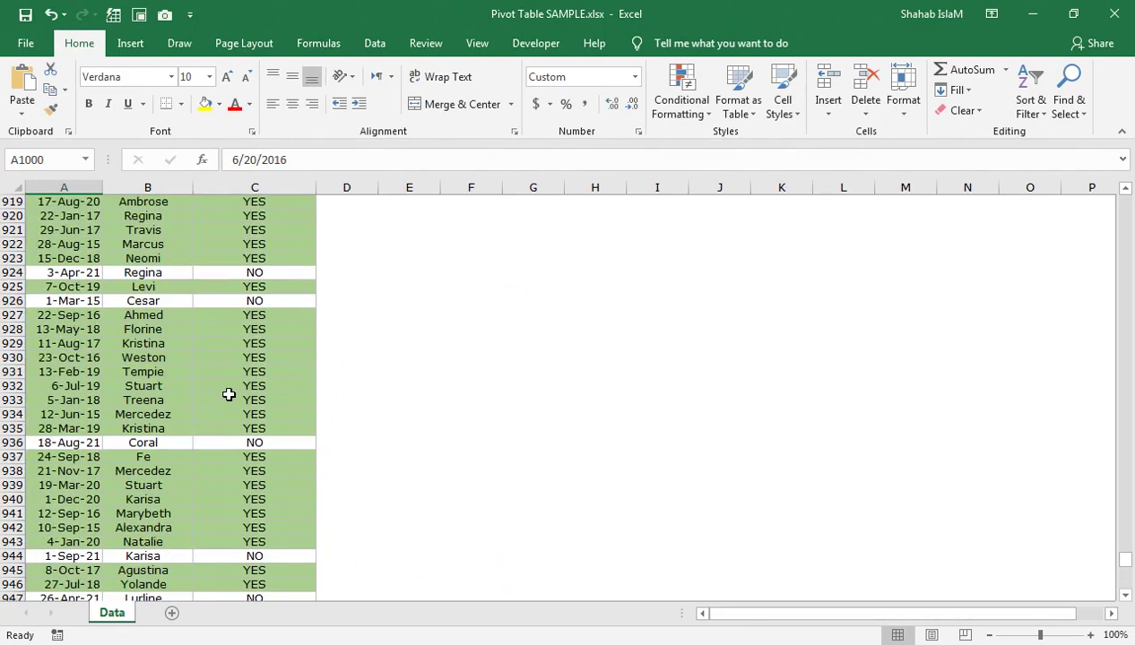
pyautogui.scroll(6, 228, 395)
pyautogui.scroll(5, 228, 400)
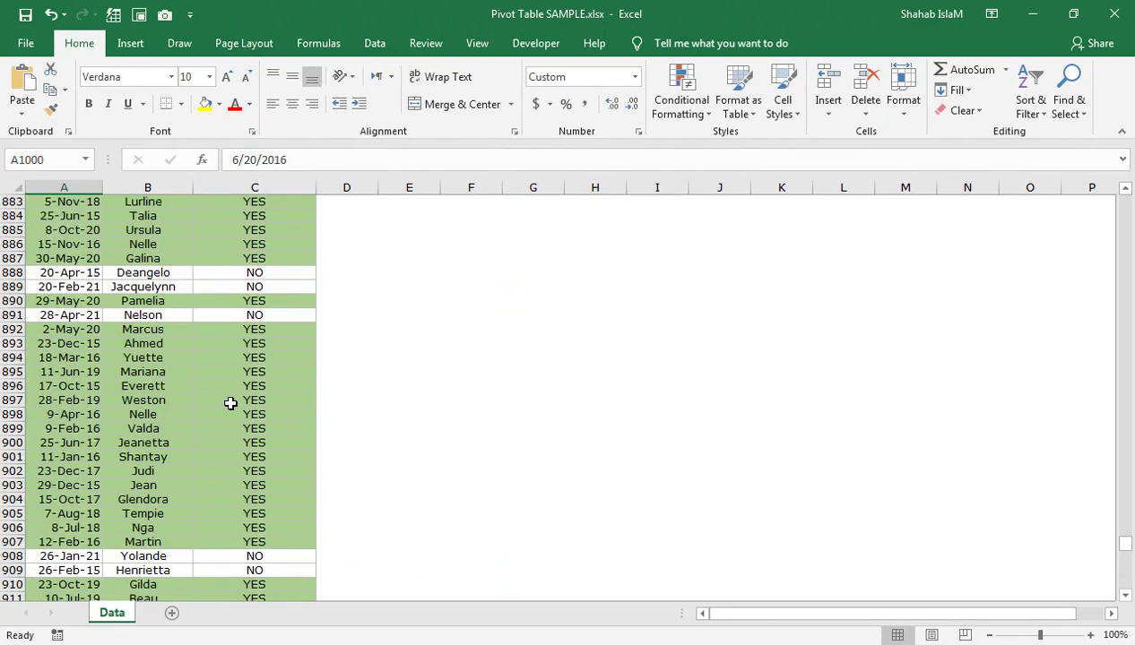
pyautogui.doubleClick(94, 428)
pyautogui.press('BackSpace')
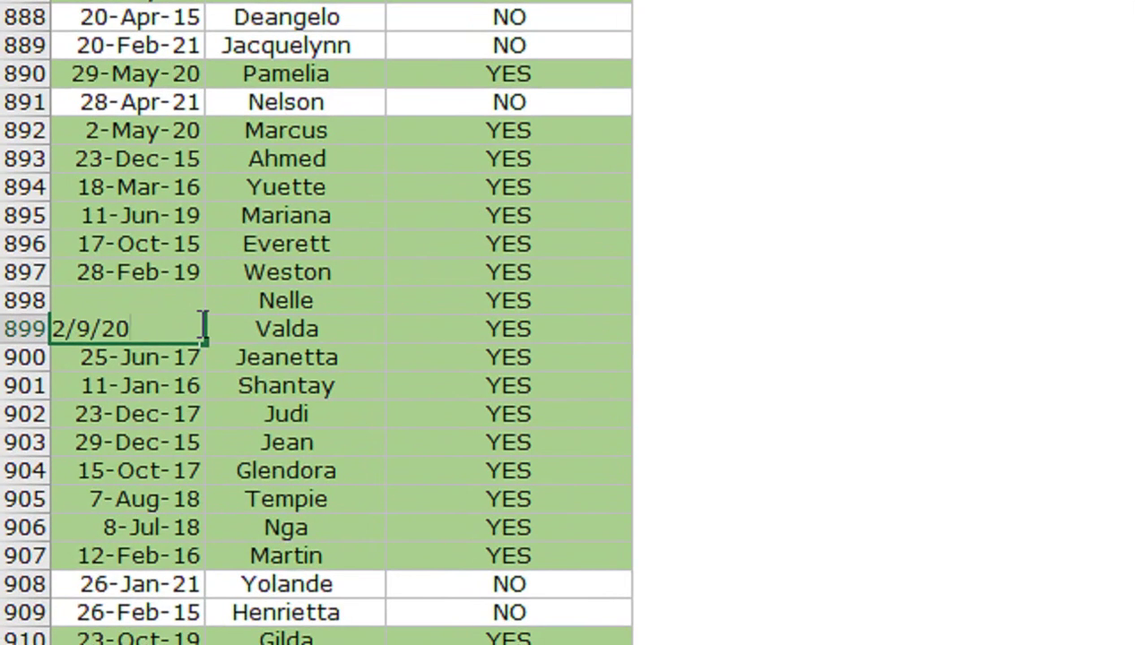
pyautogui.write('5')
pyautogui.press('Return')
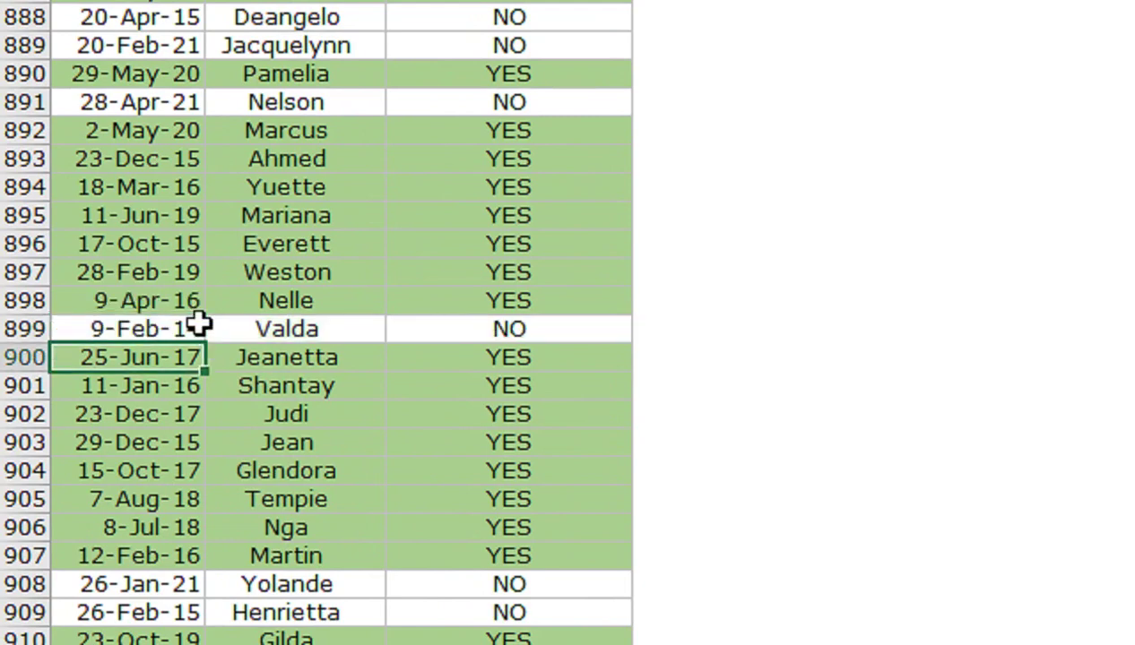
pyautogui.scroll(11, 201, 325)
pyautogui.scroll(12, 204, 325)
pyautogui.scroll(6, 204, 325)
pyautogui.scroll(10, 203, 324)
pyautogui.scroll(6, 203, 322)
pyautogui.scroll(9, 221, 322)
pyautogui.scroll(5, 219, 322)
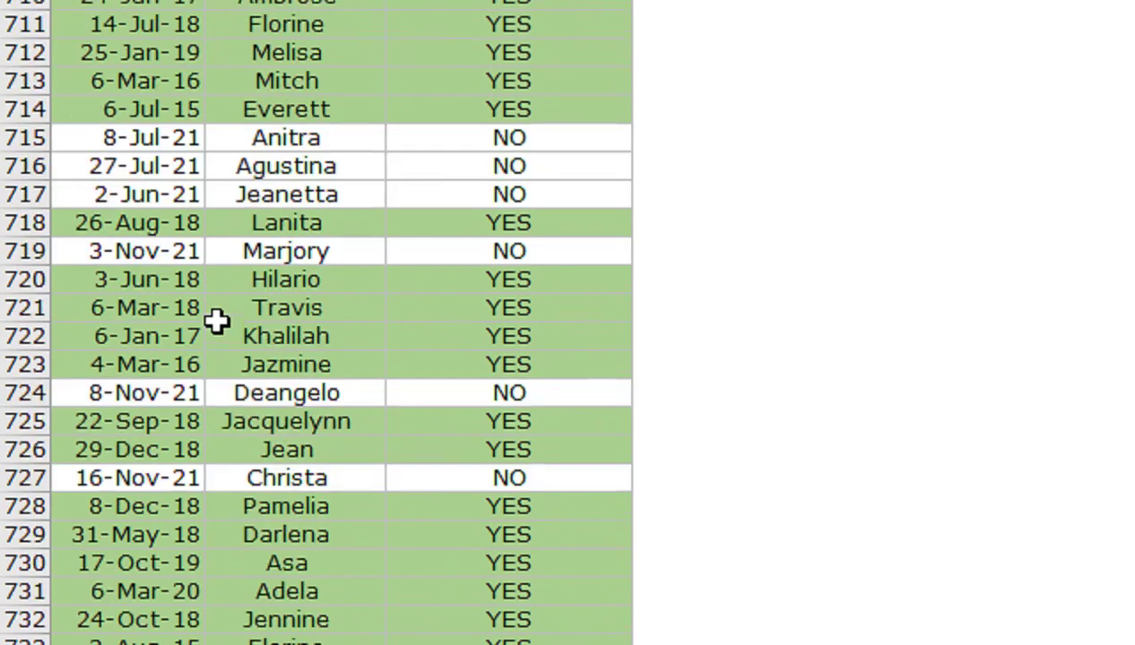
pyautogui.scroll(11, 220, 321)
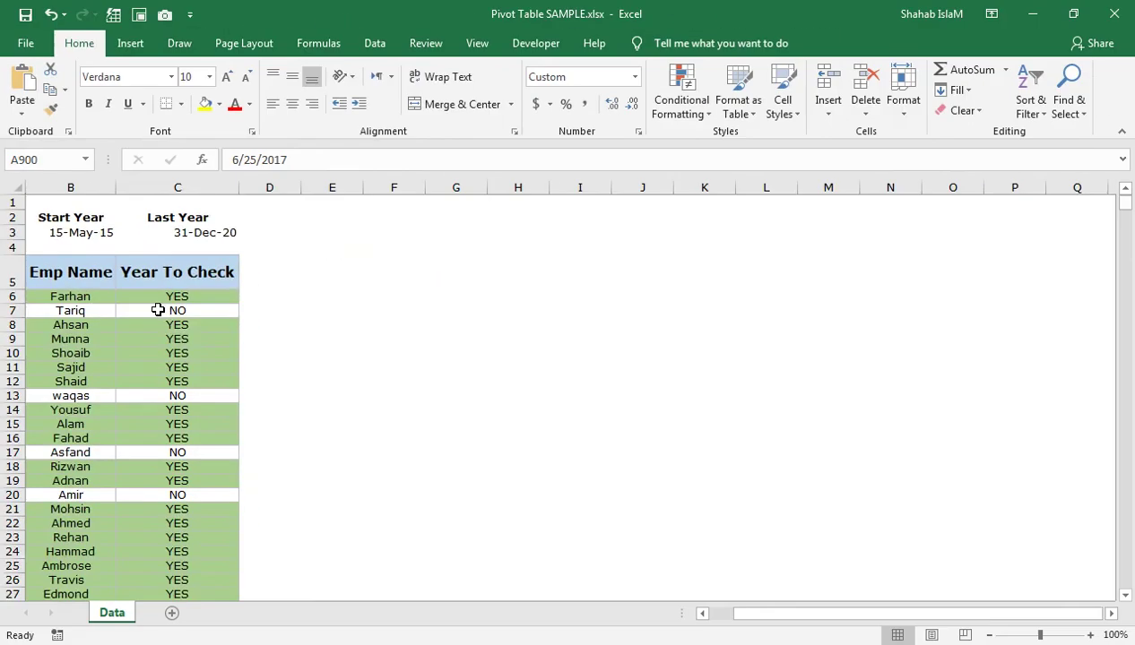
pyautogui.hotkey('ctrl', 'BackSpace')
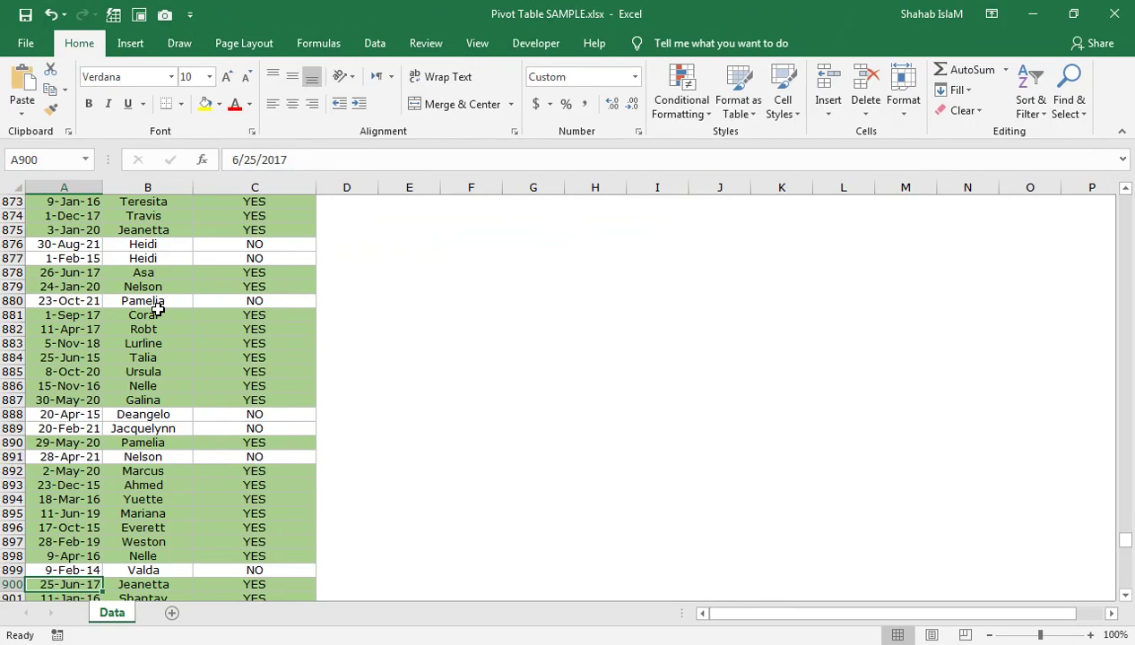
pyautogui.hotkey('ctrl', 'Home')
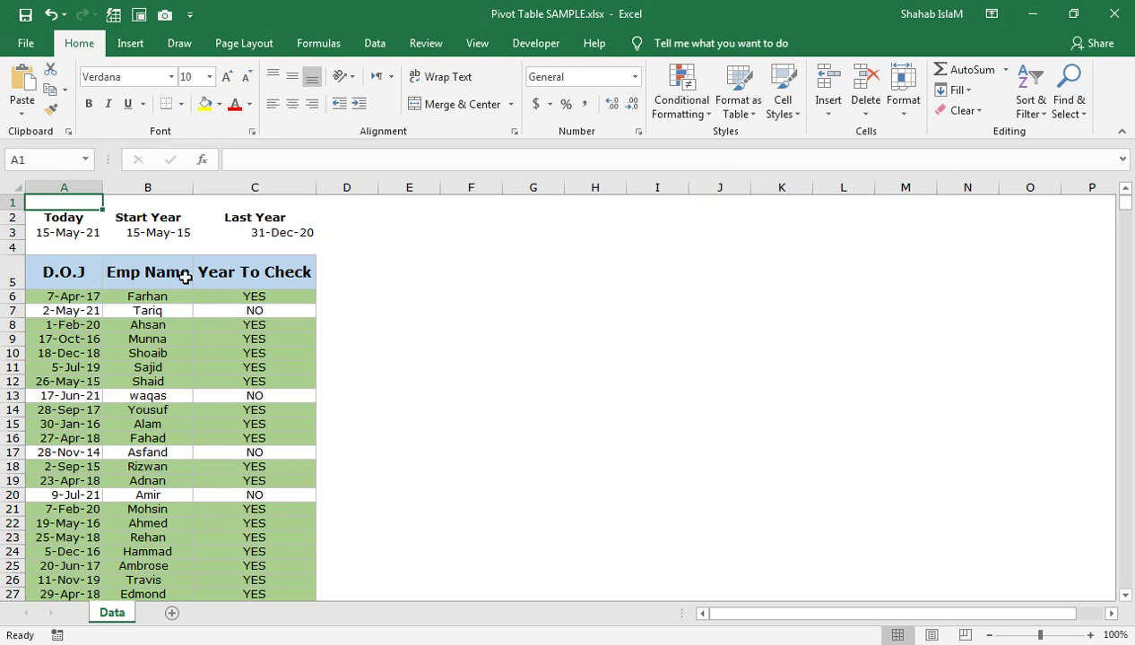
# - Add filter dropdowns to the D.O.J, Emp Name and Year To Check headers with Ctrl+Shift+L
pyautogui.press('Down')
pyautogui.press('Down')
pyautogui.press('Down')
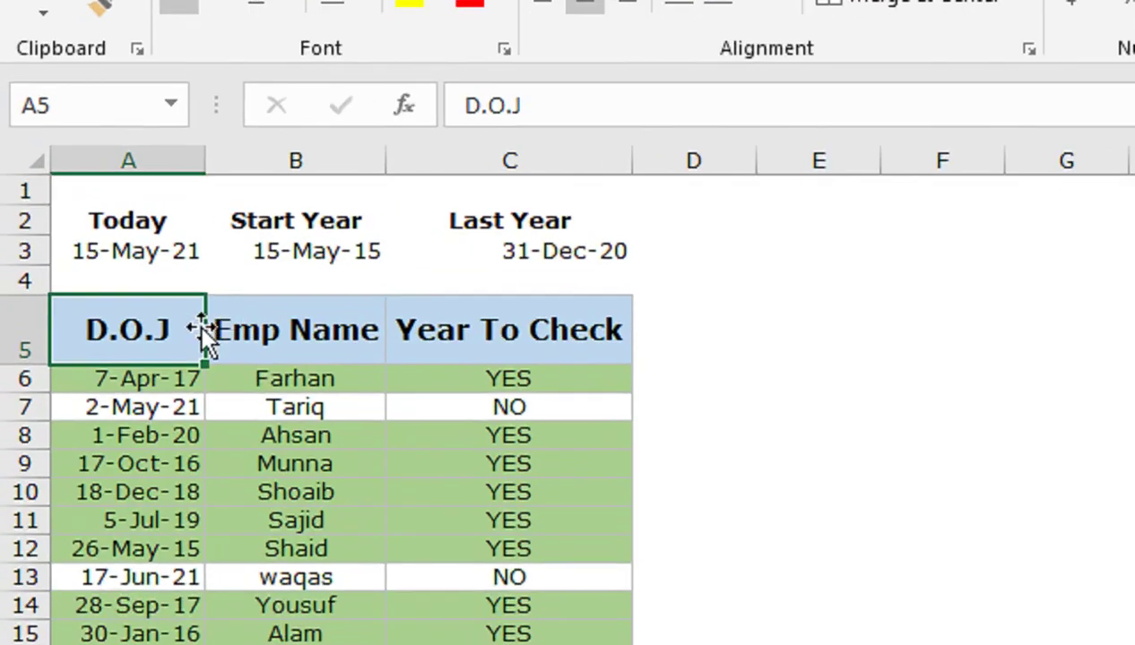
pyautogui.hotkey('ctrl', 'shift', 'l')
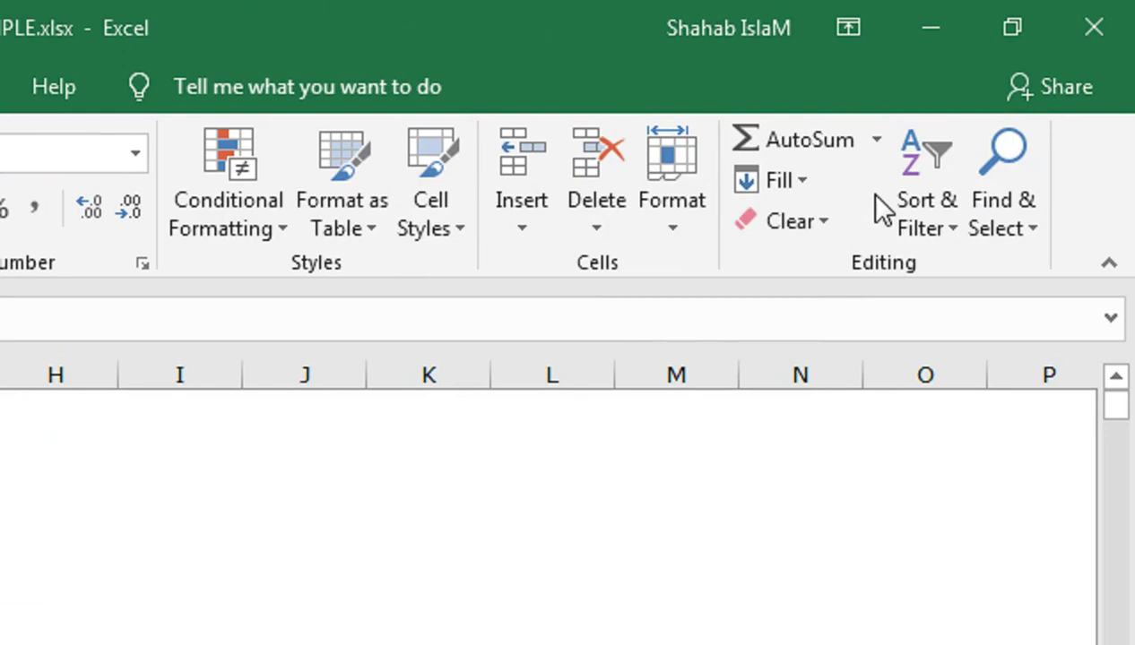
pyautogui.click(923, 222)
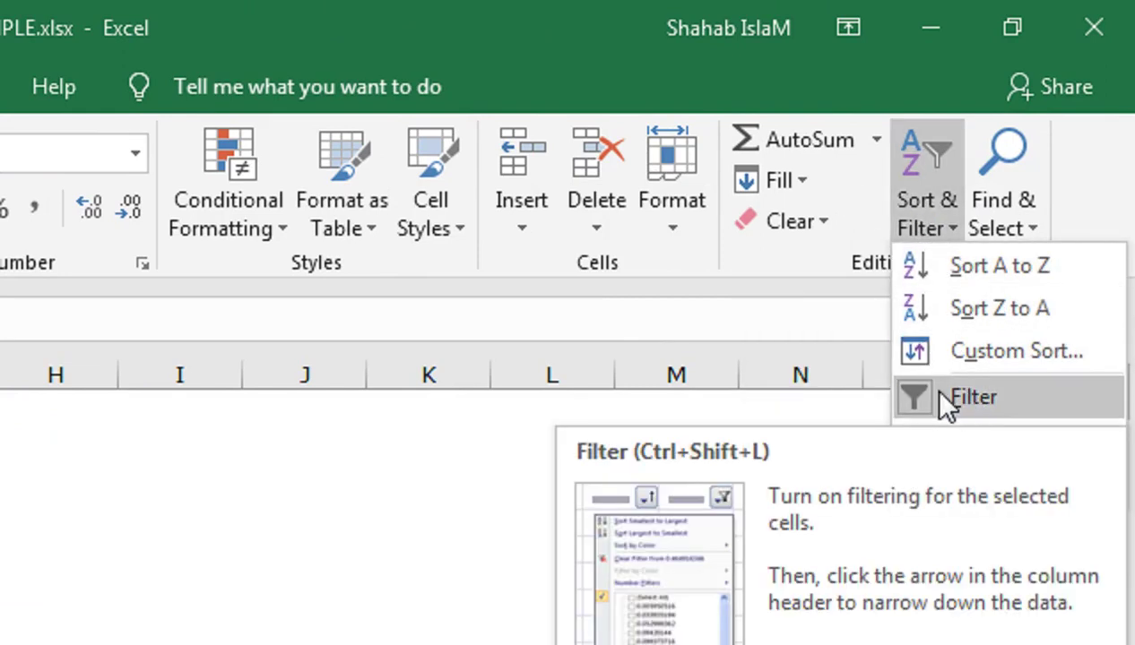
# - Filter D.O.J to joining years 2015, 2016, 2017, 2018 and 2020, showing 722 of 1000 records
pyautogui.click(811, 265)
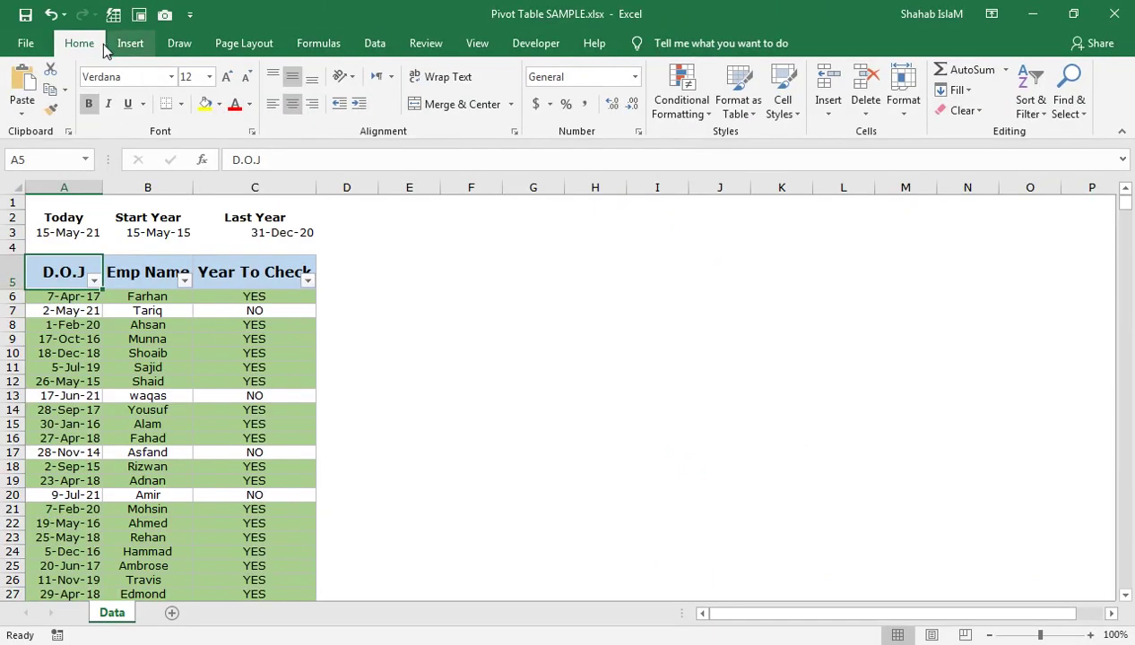
pyautogui.click(375, 44)
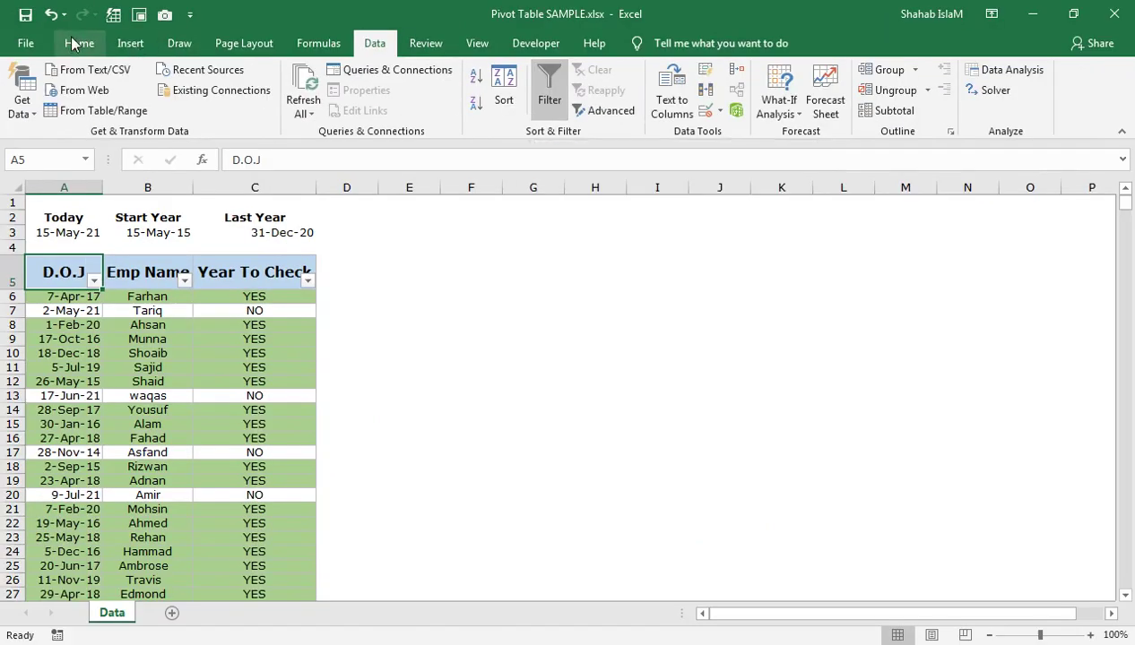
pyautogui.click(79, 43)
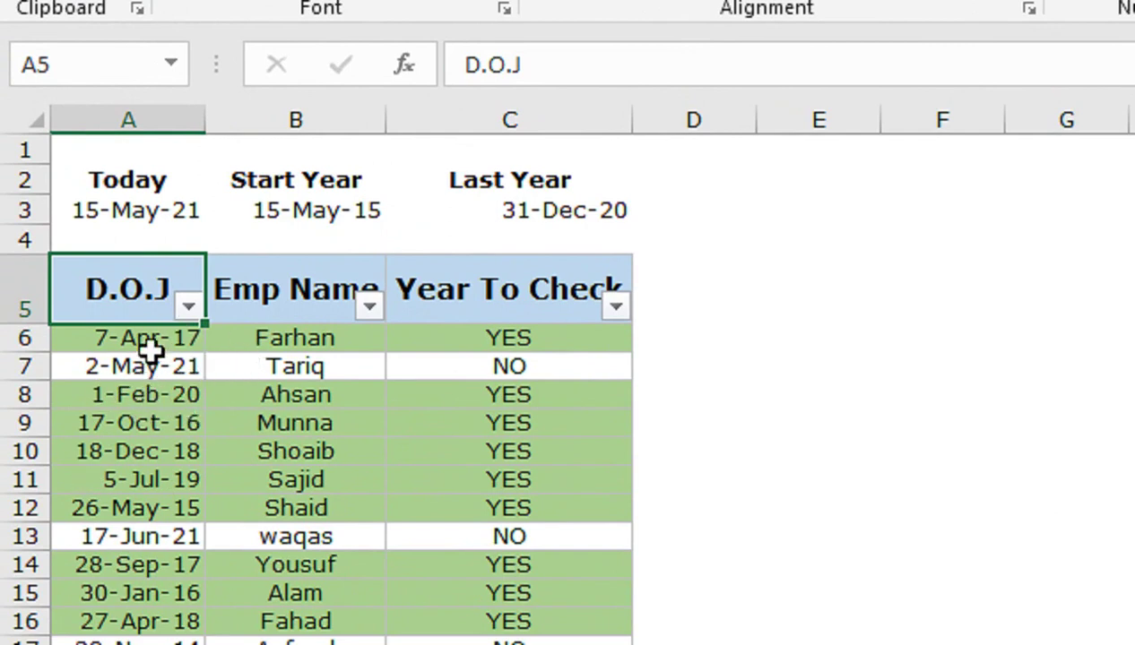
pyautogui.click(189, 307)
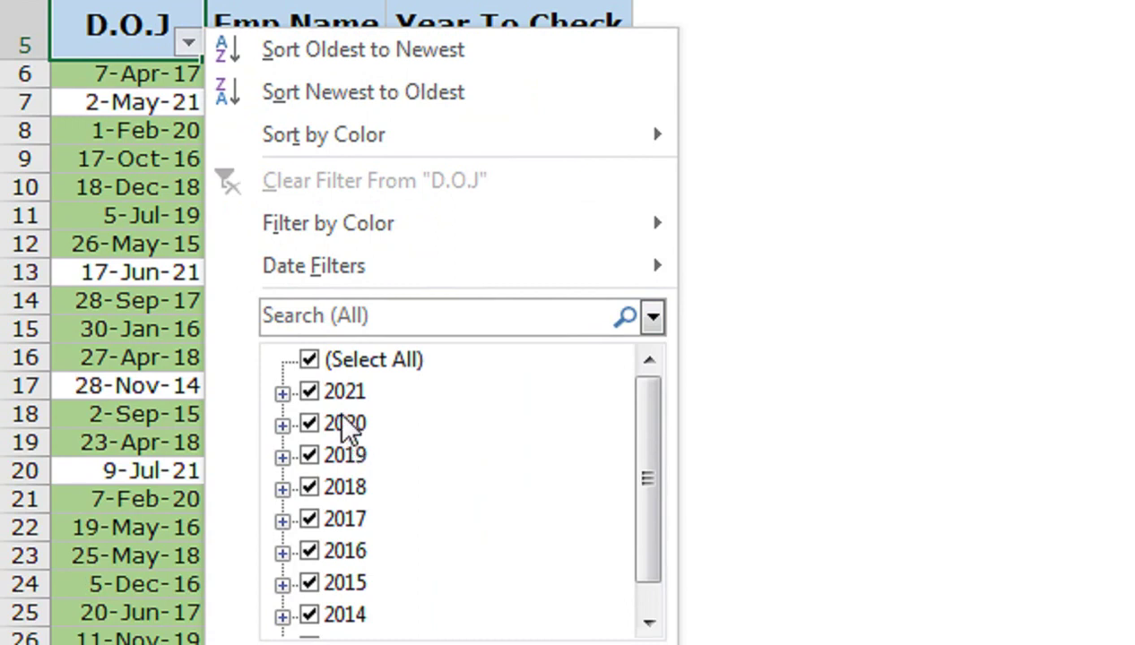
pyautogui.click(308, 361)
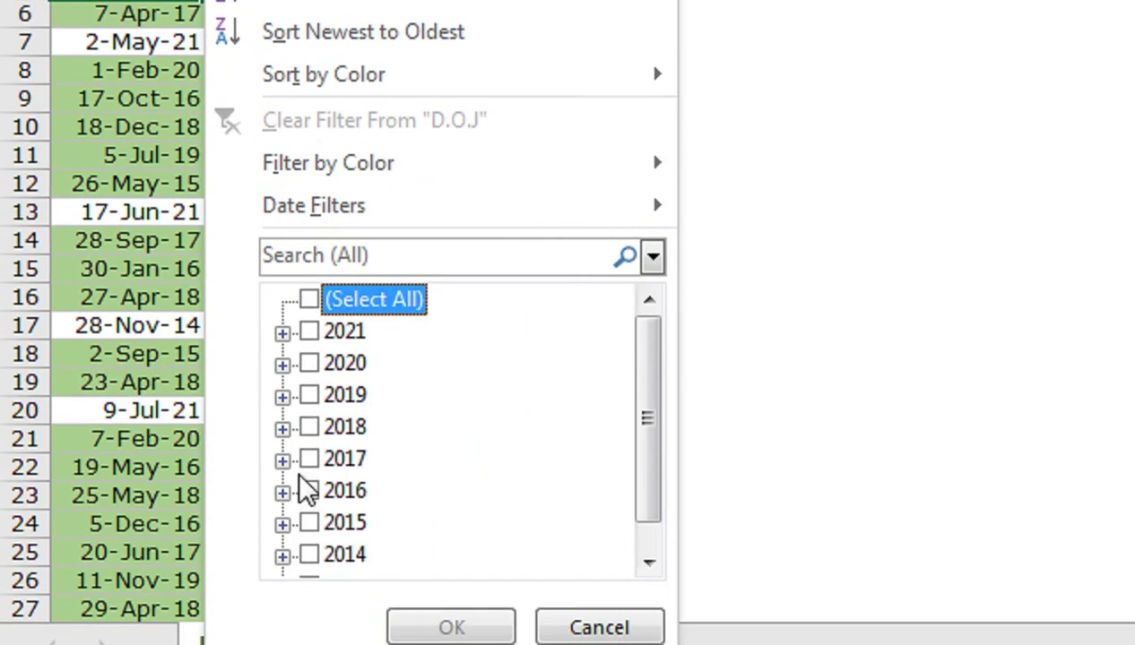
pyautogui.click(308, 363)
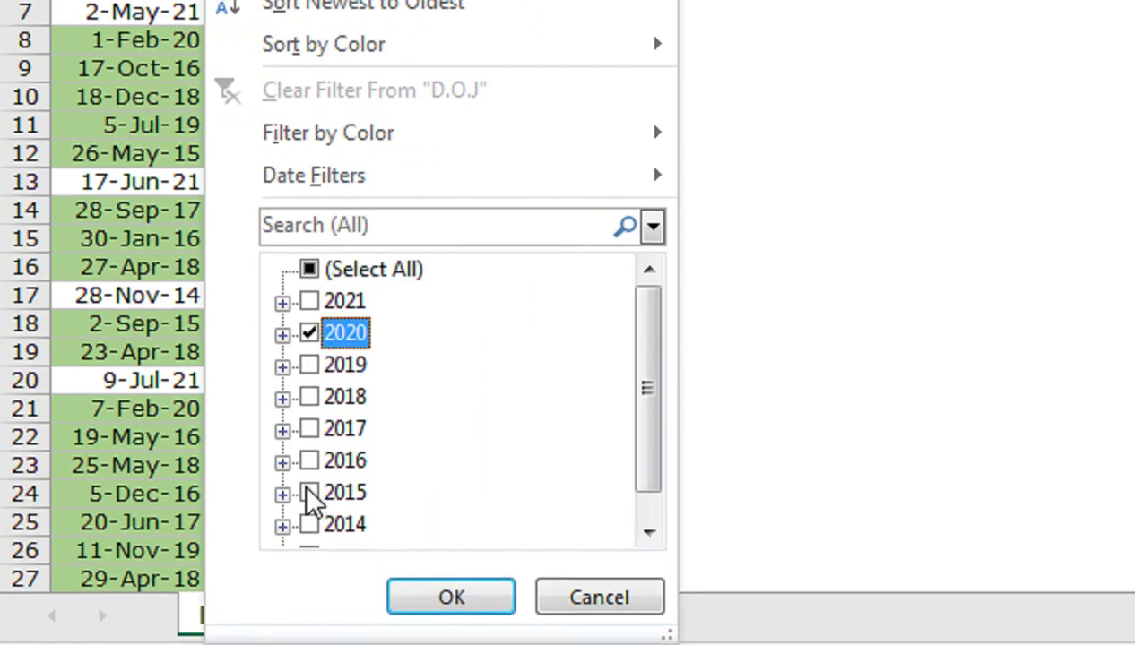
pyautogui.click(308, 484)
pyautogui.click(309, 452)
pyautogui.click(308, 419)
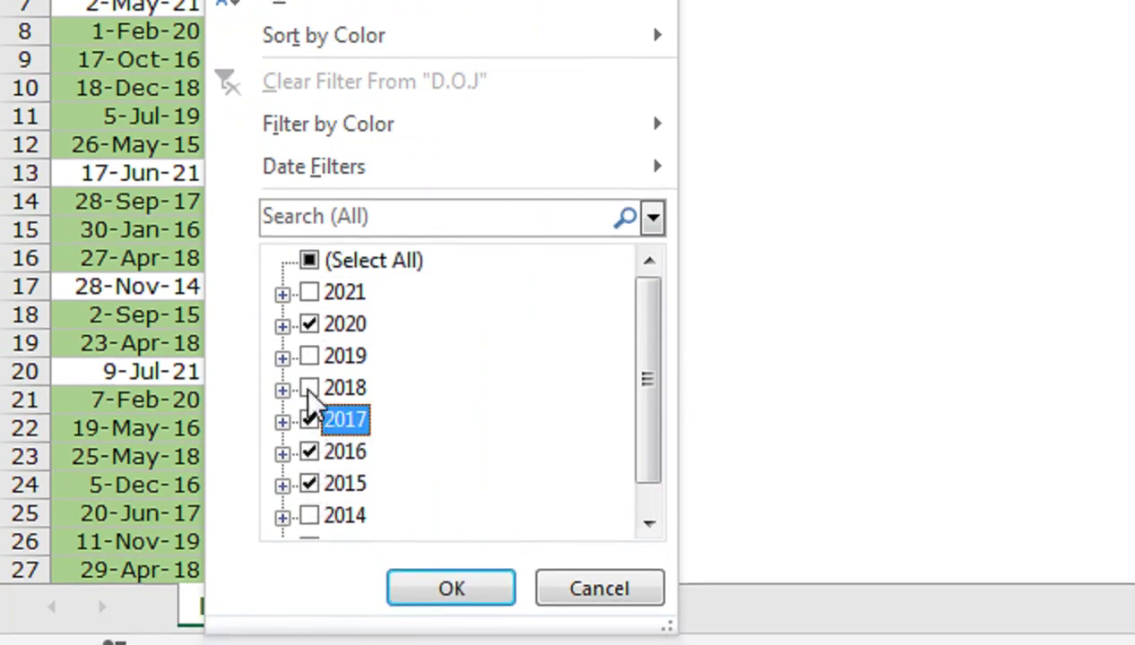
pyautogui.click(308, 387)
pyautogui.doubleClick(308, 355)
pyautogui.scroll(1, 341, 363)
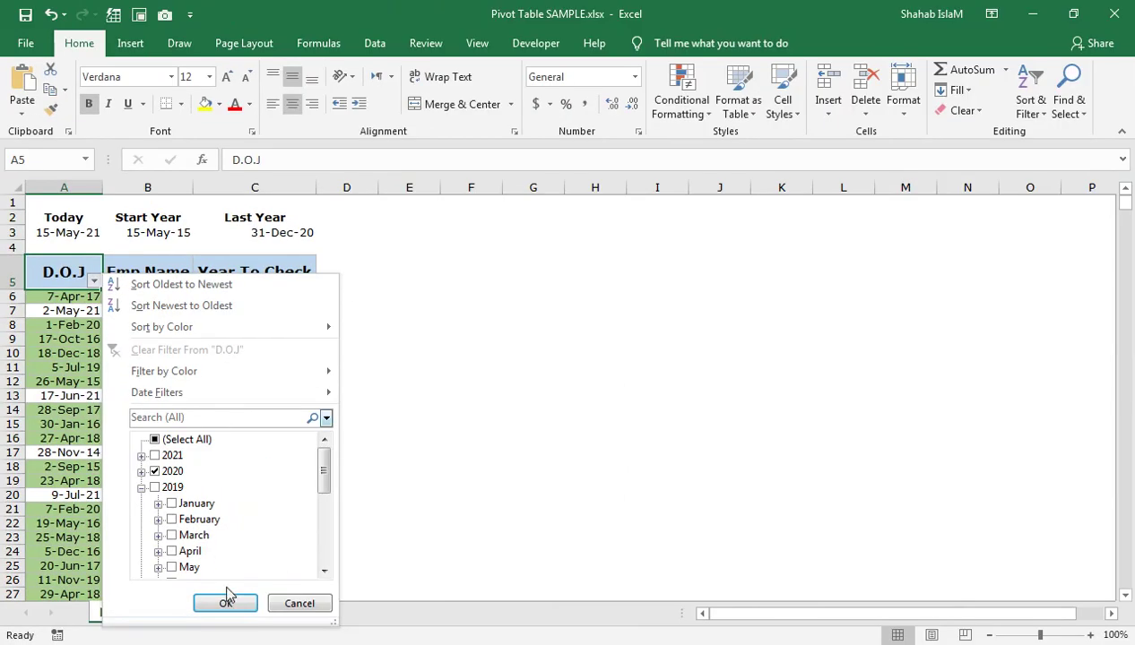
pyautogui.click(226, 599)
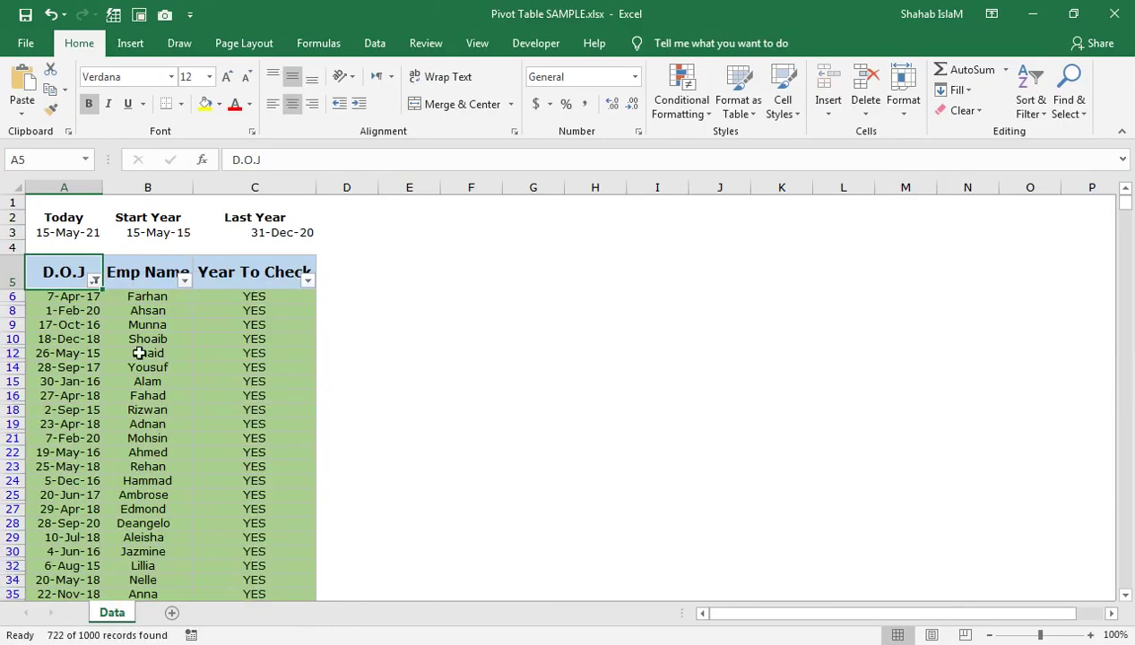
# - Undo the D.O.J year filter
pyautogui.scroll(-3, 88, 408)
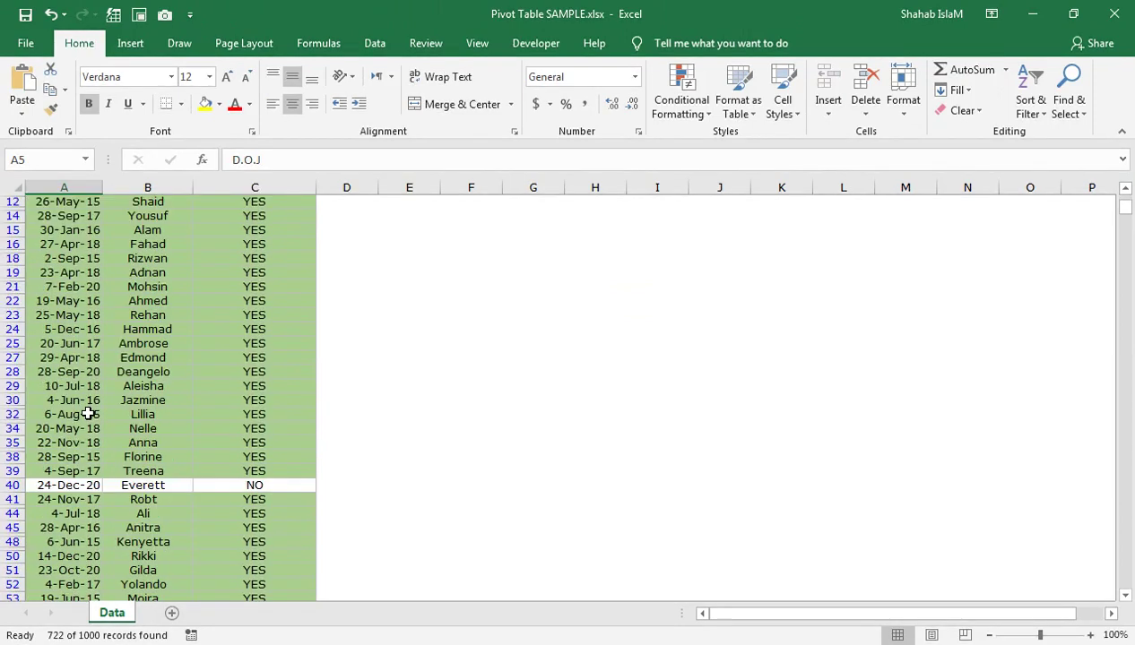
pyautogui.scroll(1, 88, 413)
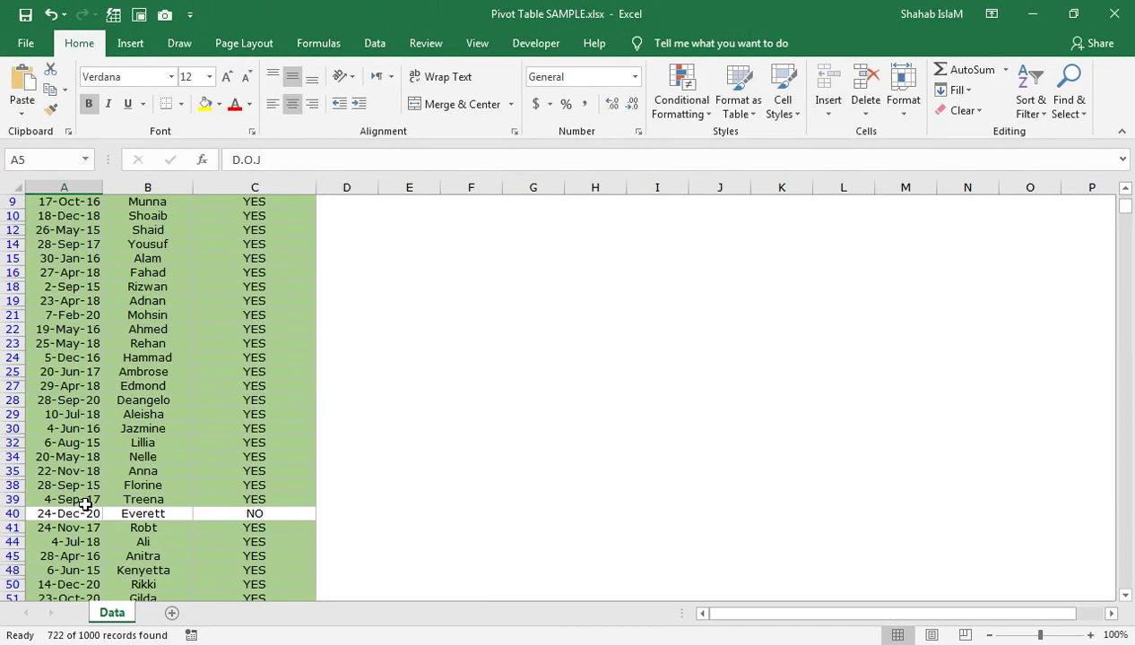
pyautogui.hotkey('ctrl', 'z')
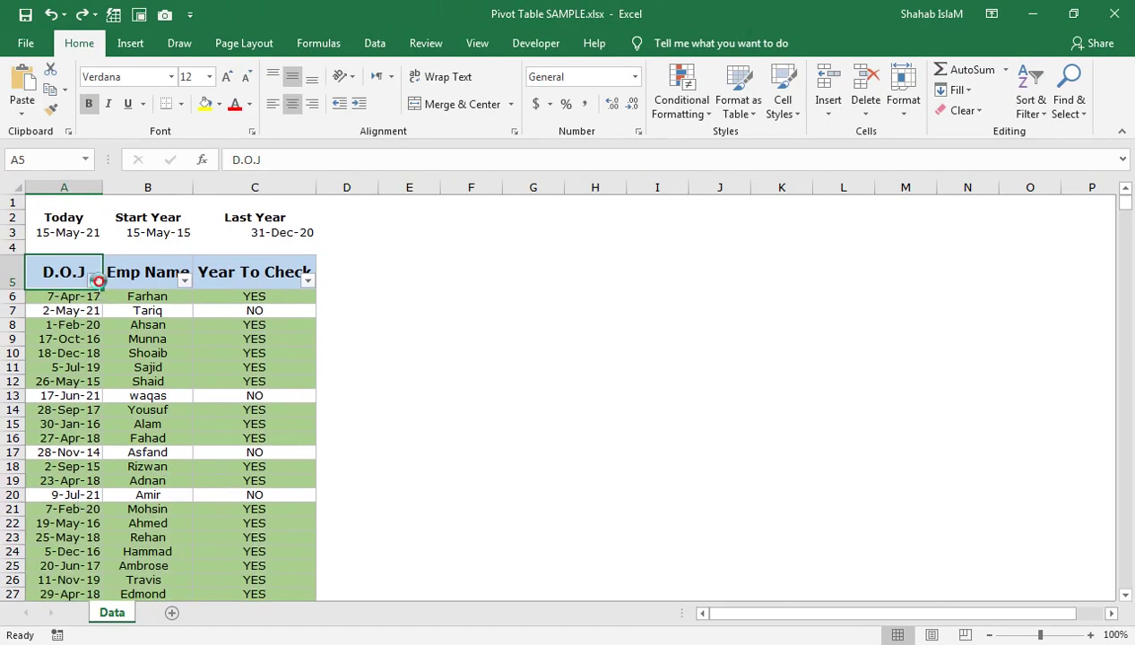
# - Apply a D.O.J Between filter from 5/15/2015 to 12/31/2020, leaving 811 of 1000 records
pyautogui.click(94, 281)
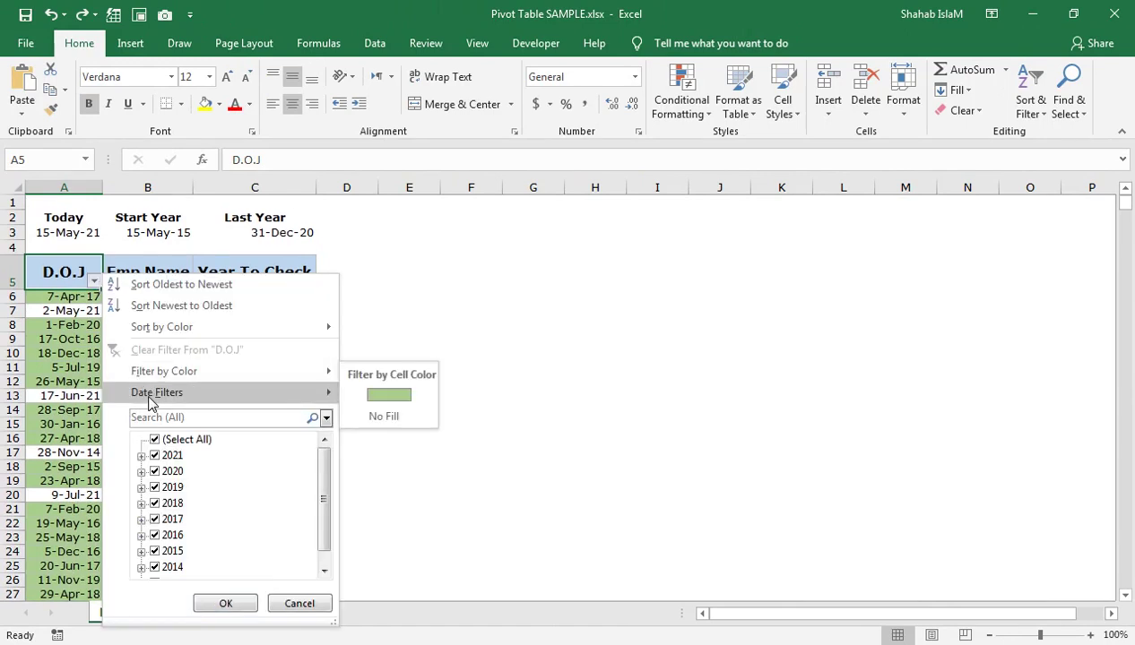
pyautogui.moveTo(314, 473)
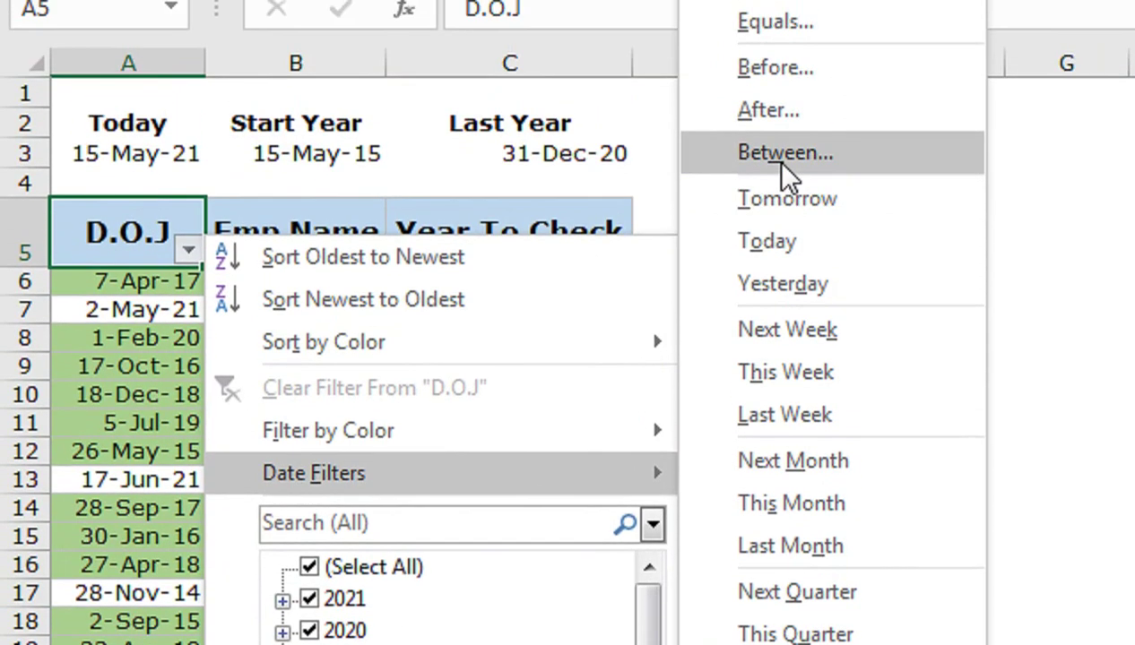
pyautogui.click(781, 165)
pyautogui.moveTo(276, 162)
pyautogui.mouseDown()
pyautogui.moveTo(525, 441)
pyautogui.moveTo(514, 377)
pyautogui.mouseUp()
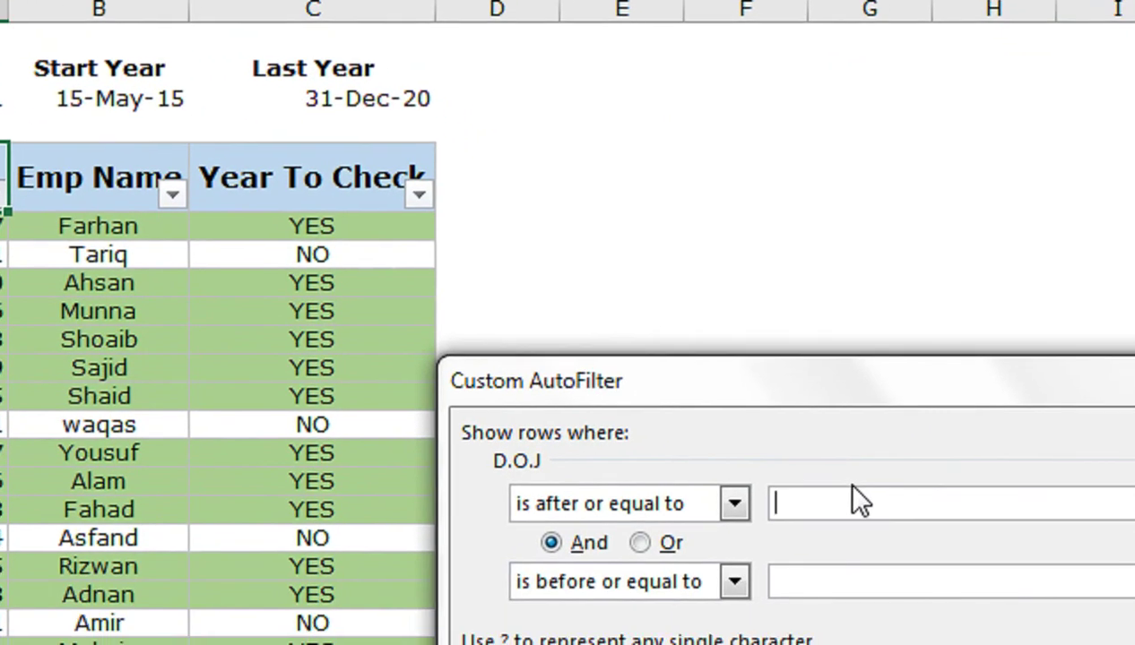
pyautogui.write('5/1')
pyautogui.write('5/201')
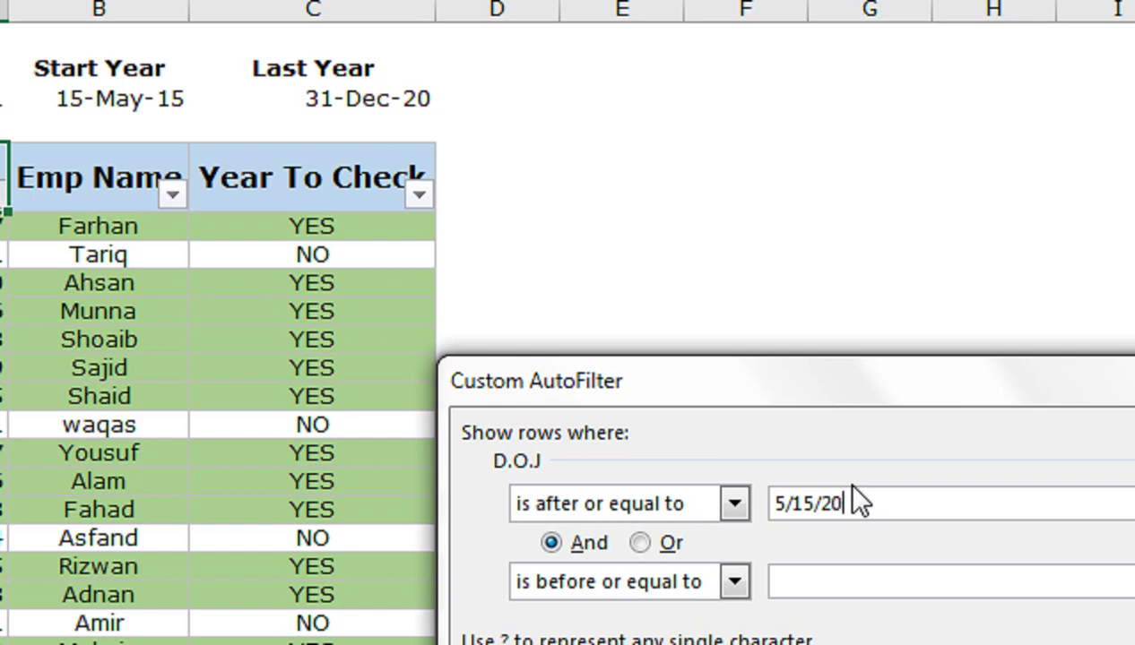
pyautogui.write('5/2015')
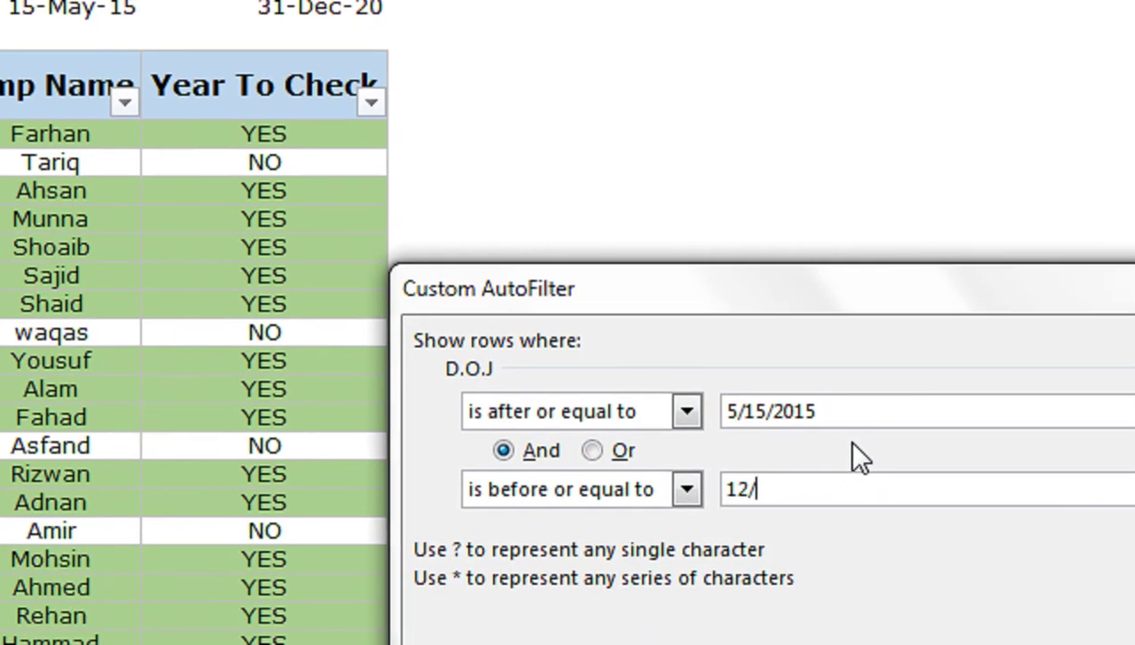
pyautogui.write('31/2020')
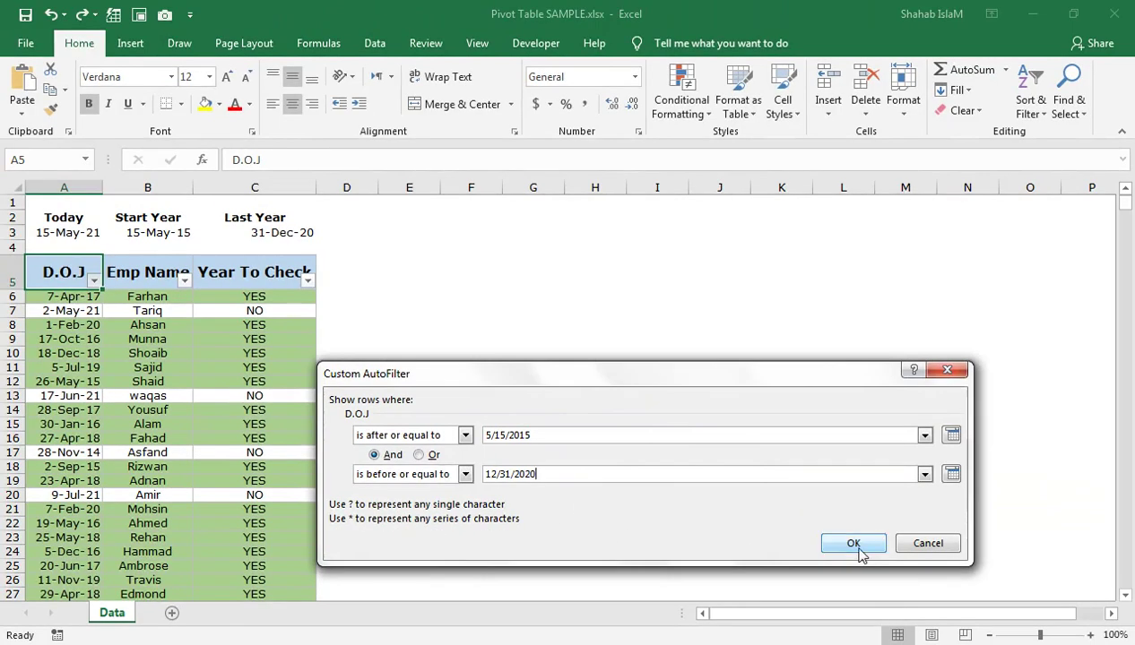
pyautogui.click(858, 544)
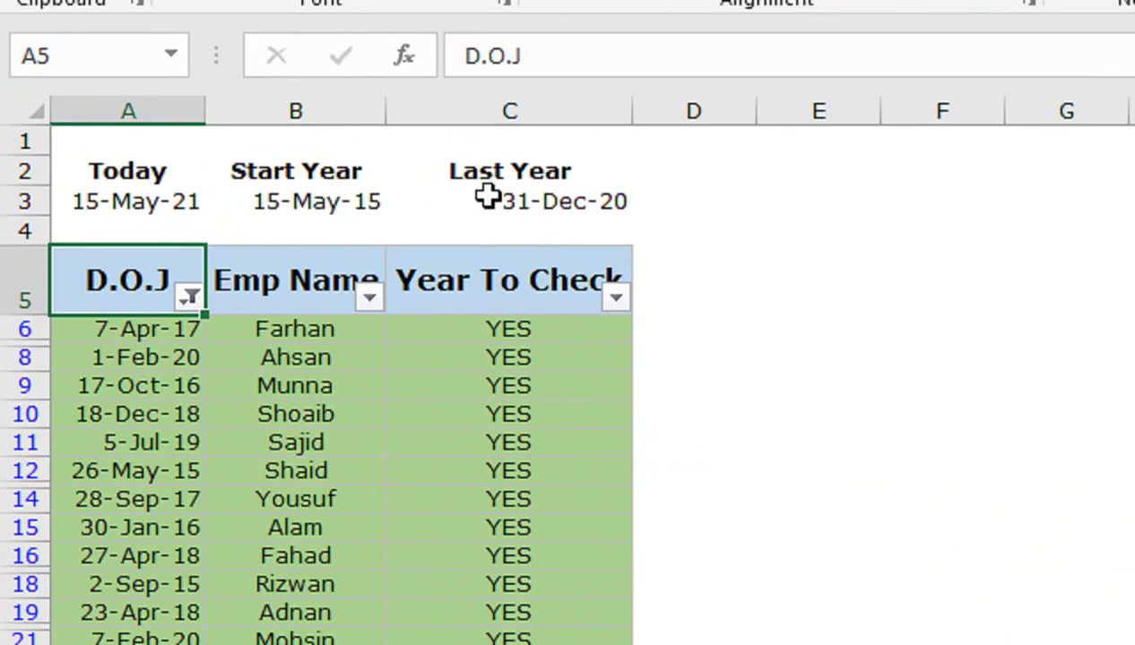
pyautogui.scroll(-2, 179, 445)
pyautogui.scroll(-2, 179, 446)
pyautogui.scroll(-1, 180, 446)
pyautogui.scroll(-1, 179, 445)
pyautogui.scroll(-2, 182, 446)
pyautogui.scroll(-5, 182, 445)
pyautogui.scroll(-3, 183, 448)
pyautogui.scroll(-5, 184, 448)
pyautogui.scroll(-3, 186, 451)
pyautogui.scroll(-3, 186, 451)
pyautogui.scroll(-2, 187, 451)
pyautogui.scroll(-3, 187, 451)
pyautogui.scroll(-3, 187, 451)
pyautogui.scroll(-5, 187, 450)
pyautogui.scroll(-3, 187, 451)
pyautogui.scroll(-2, 187, 451)
pyautogui.scroll(-5, 186, 451)
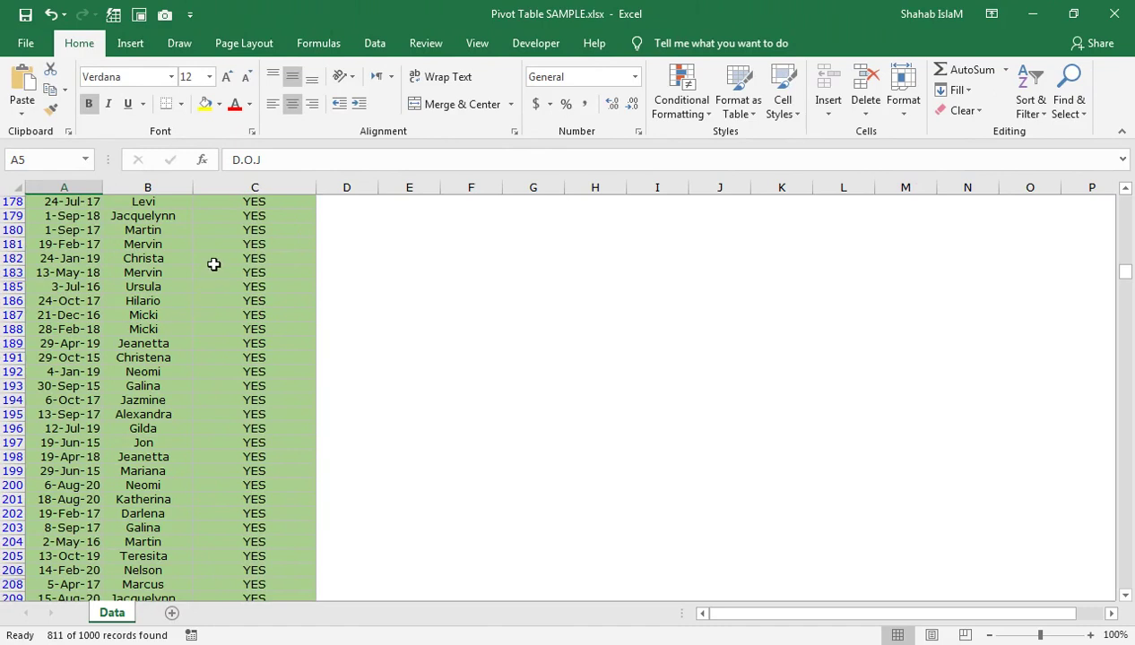
pyautogui.scroll(5, 213, 265)
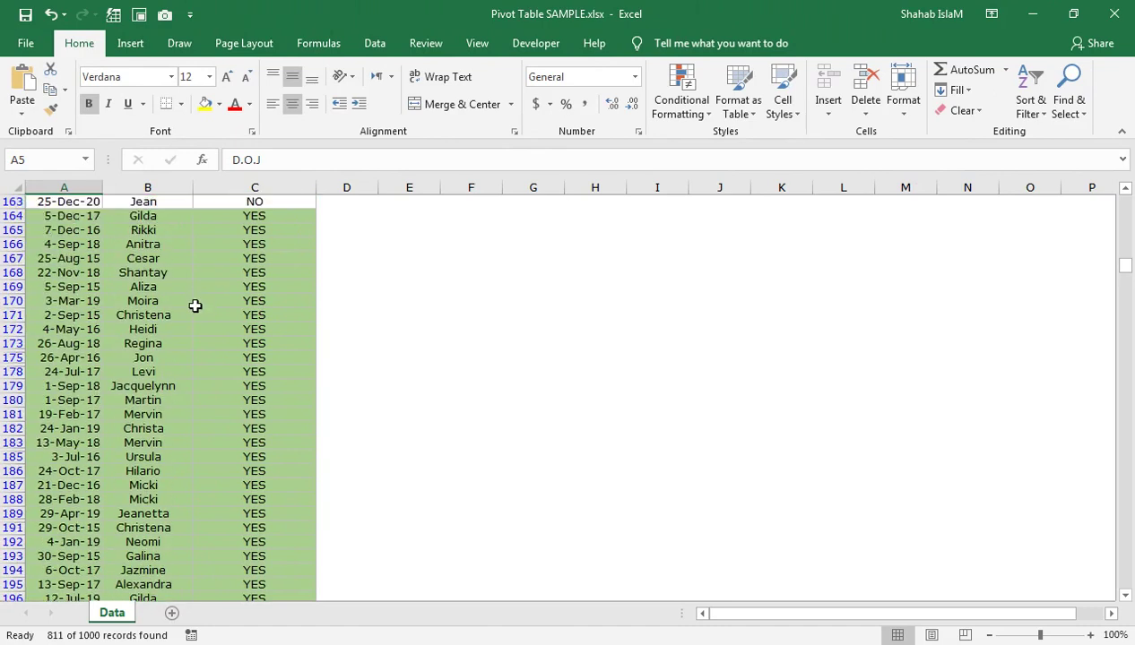
pyautogui.scroll(3, 196, 304)
pyautogui.click(264, 316)
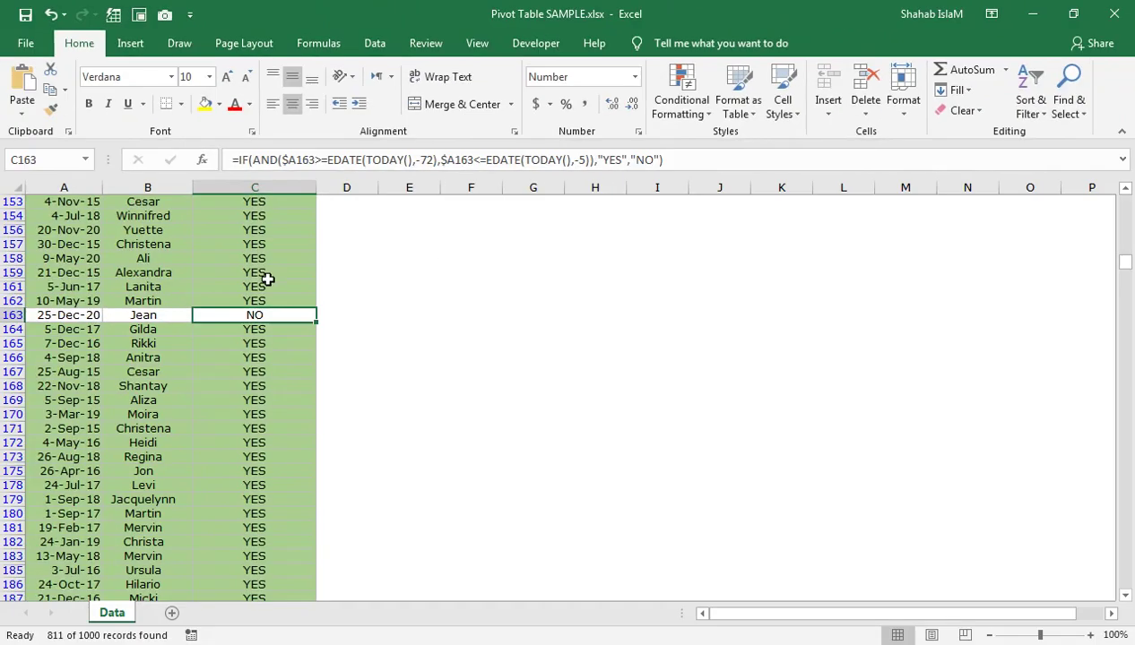
pyautogui.scroll(4, 269, 305)
pyautogui.scroll(5, 237, 341)
pyautogui.scroll(9, 233, 359)
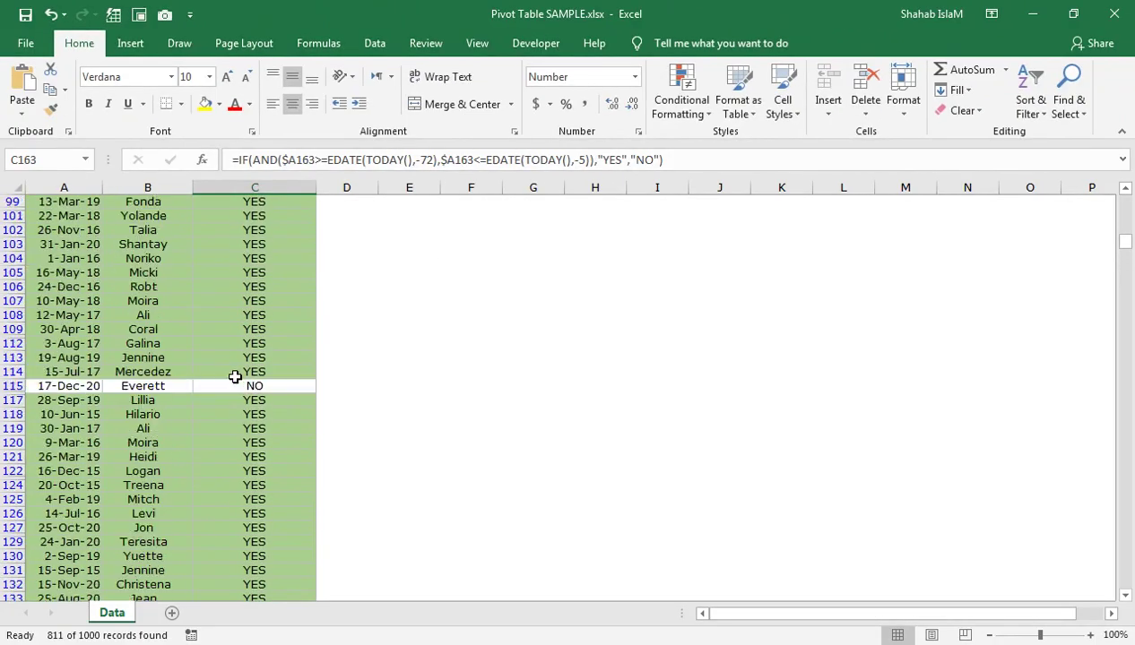
pyautogui.scroll(5, 233, 363)
pyautogui.scroll(12, 233, 367)
pyautogui.scroll(6, 233, 376)
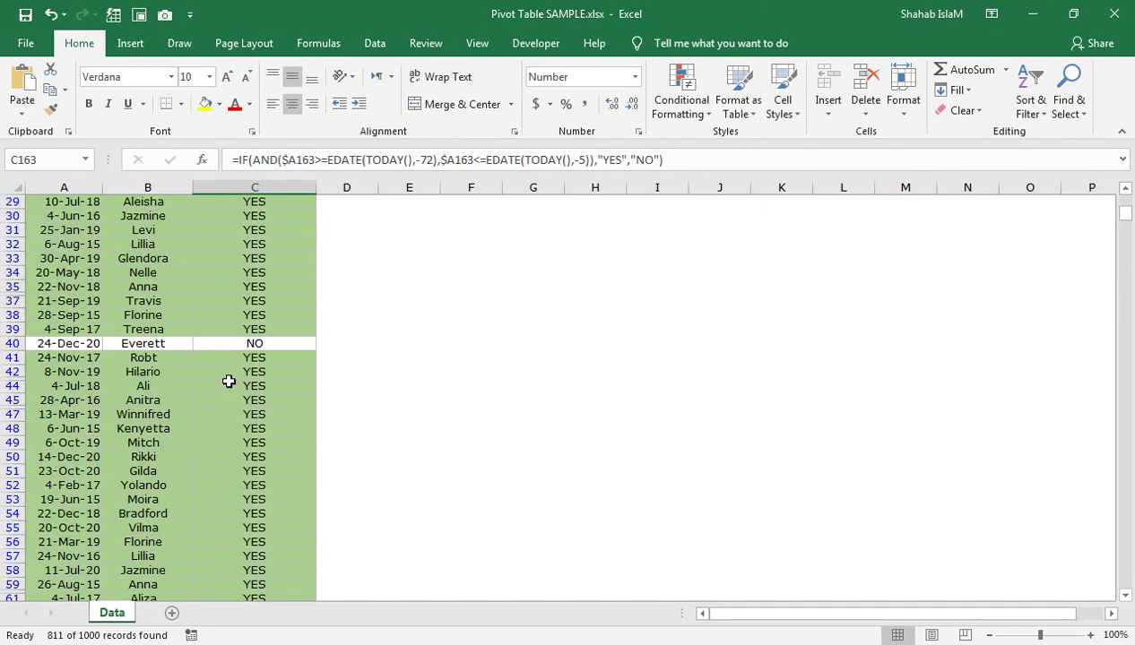
pyautogui.scroll(5, 231, 381)
pyautogui.scroll(4, 228, 403)
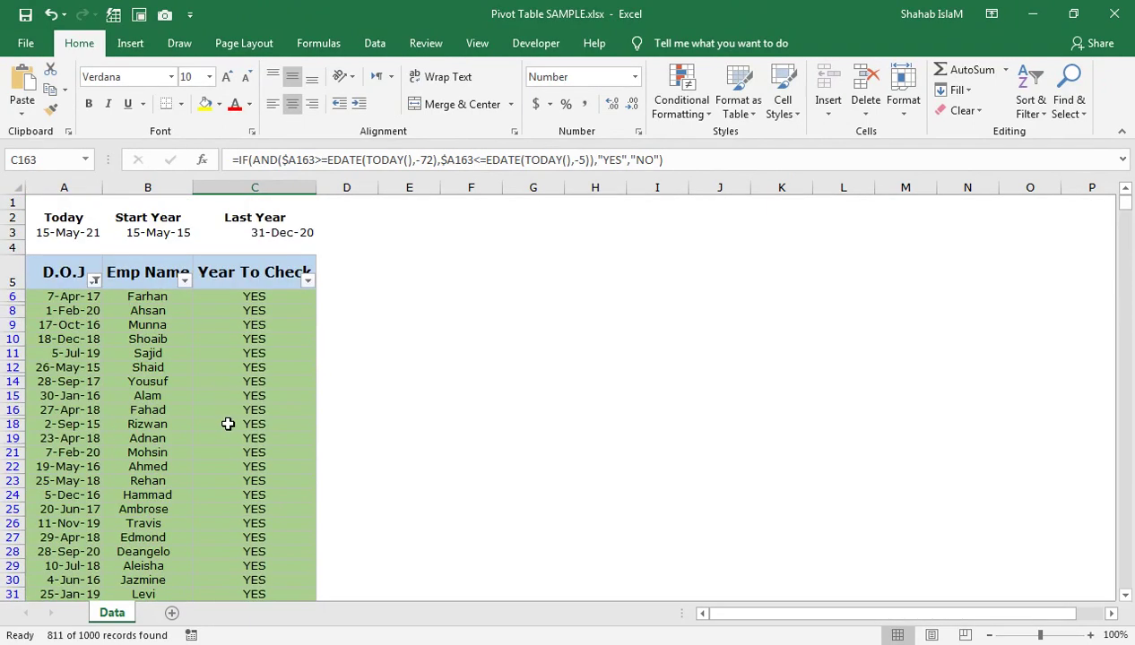
pyautogui.click(278, 235)
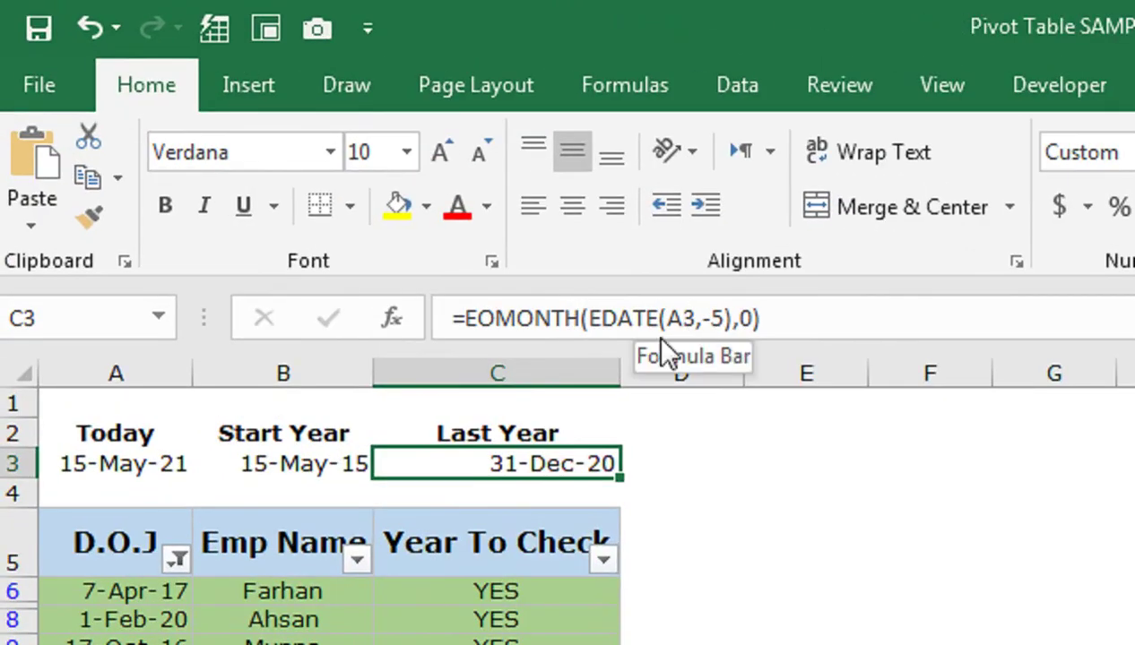
pyautogui.click(538, 492)
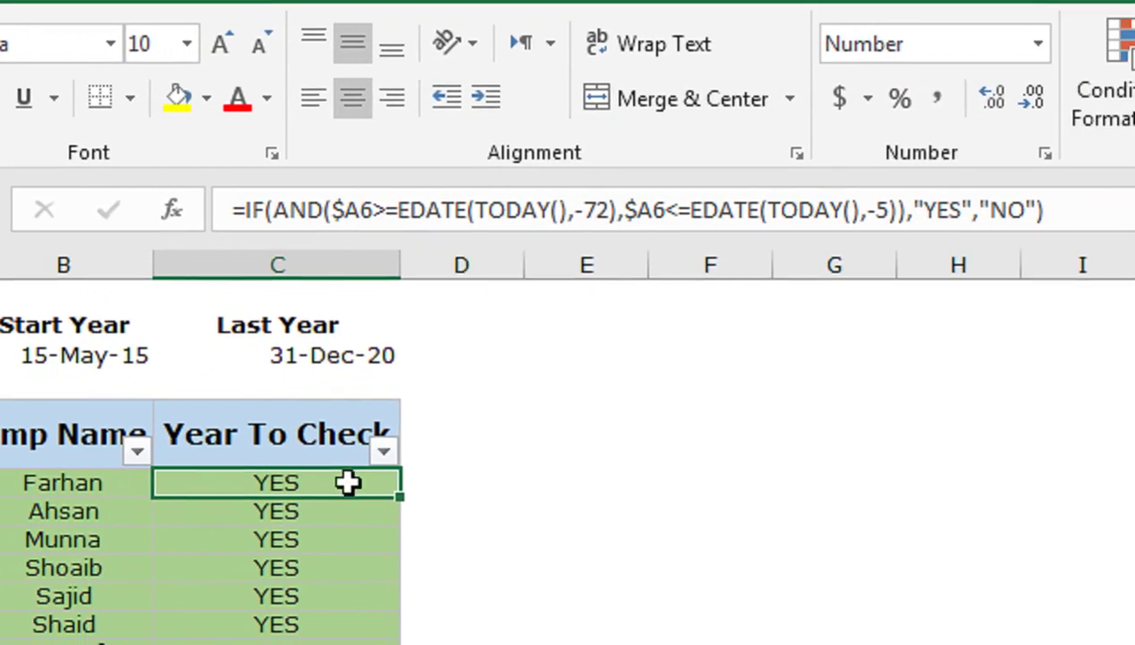
pyautogui.click(294, 375)
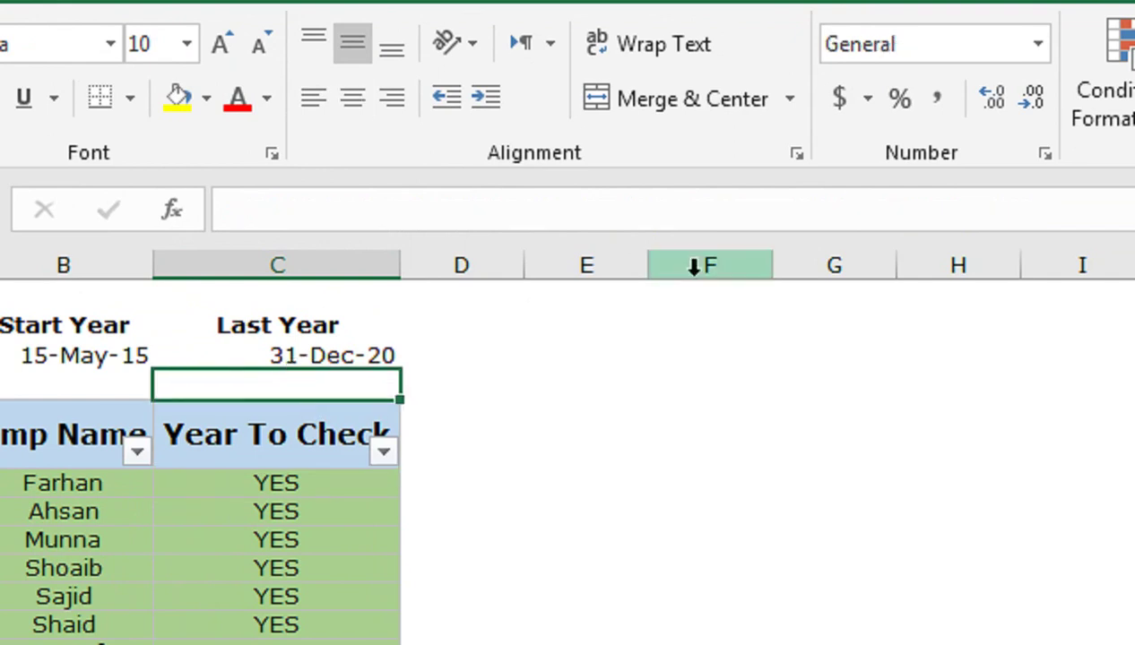
pyautogui.click(331, 357)
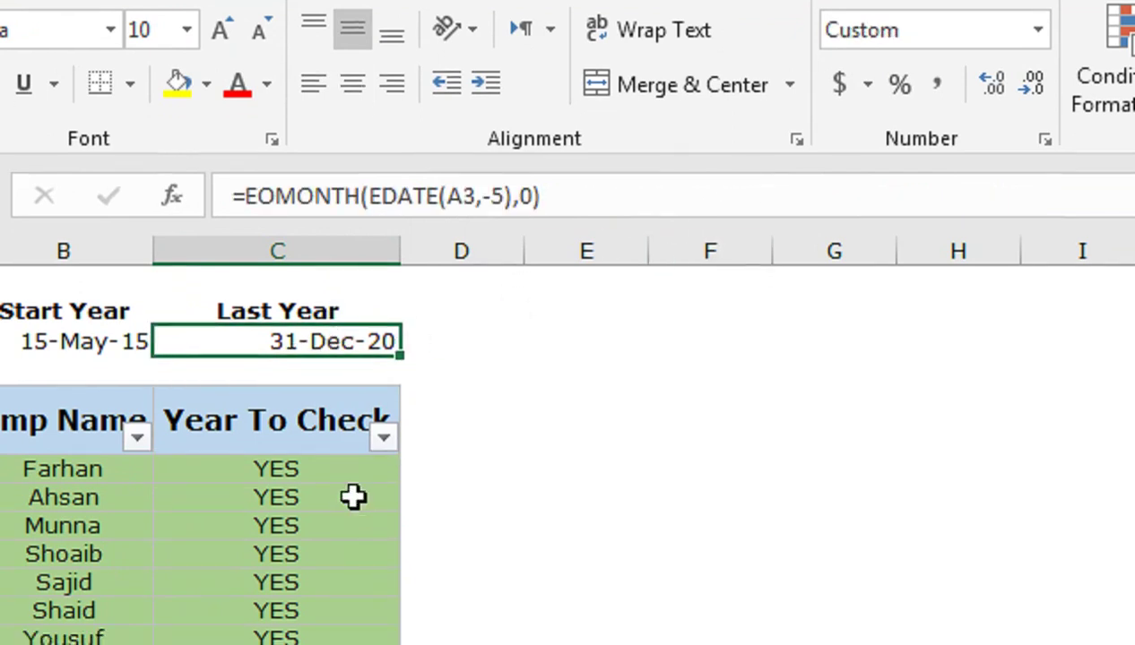
pyautogui.click(325, 459)
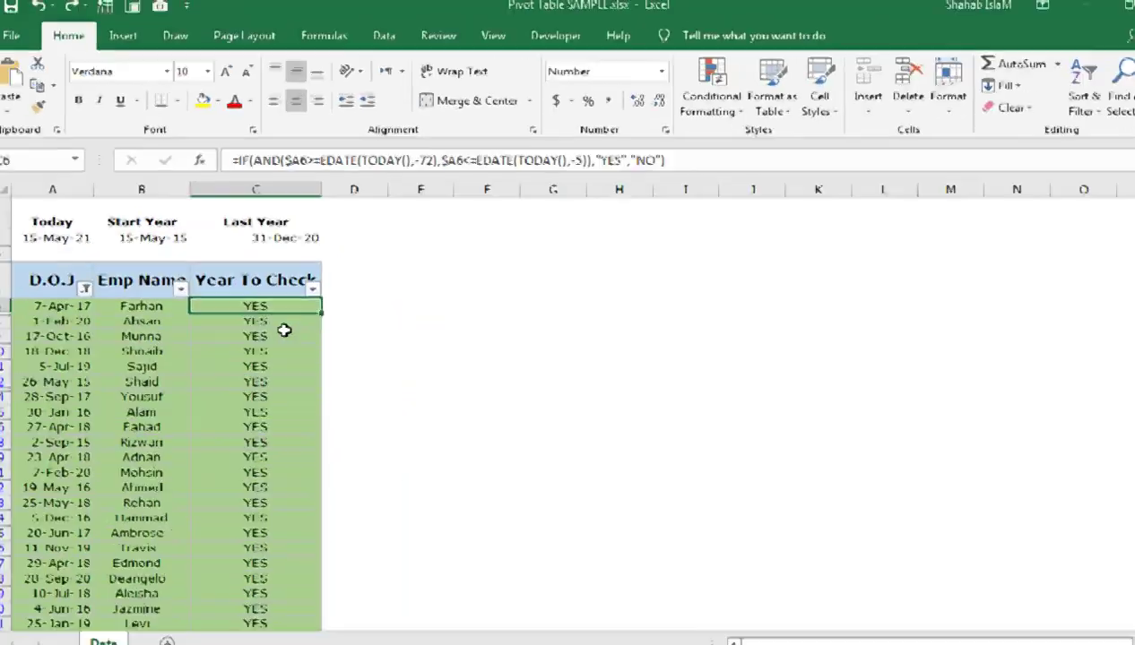
pyautogui.scroll(-3, 283, 331)
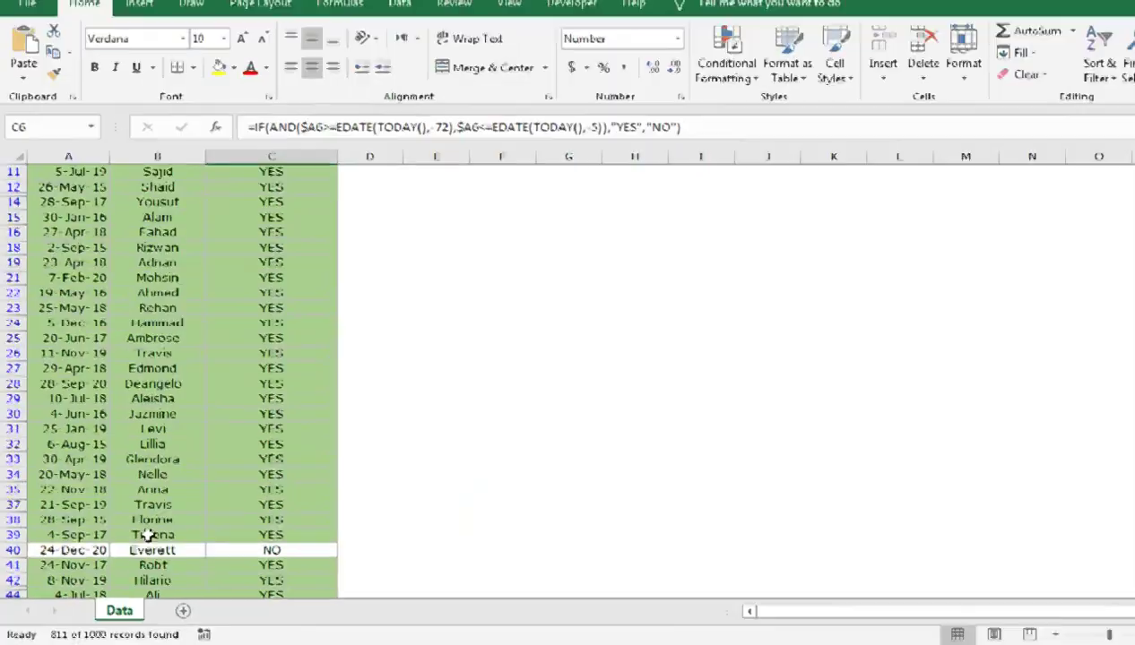
pyautogui.scroll(3, 148, 535)
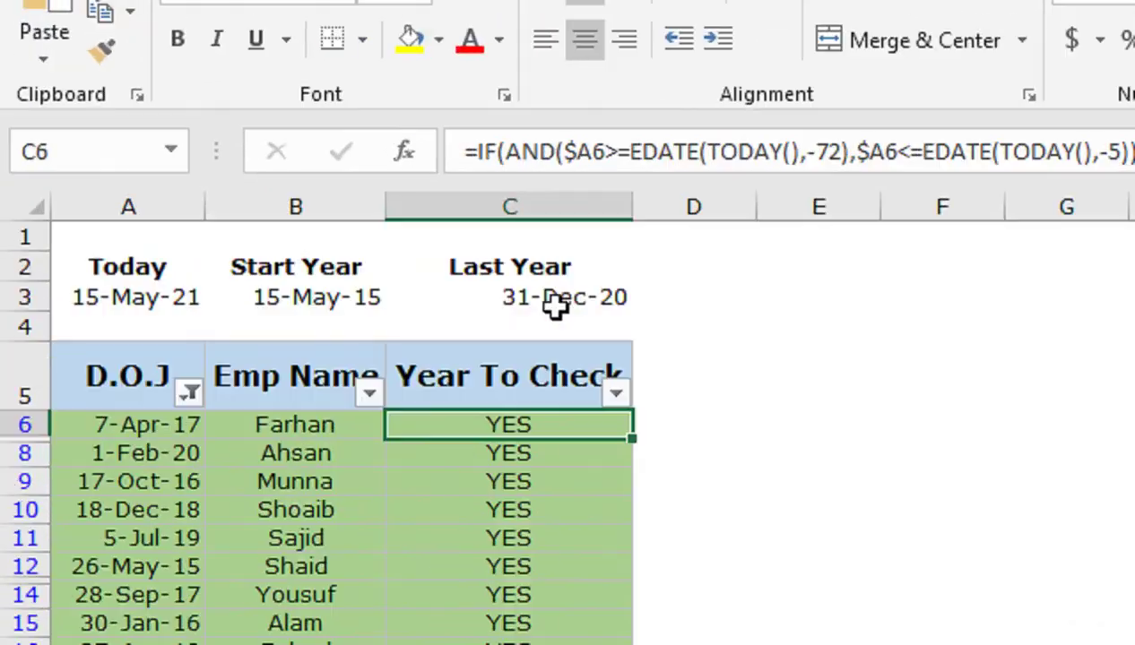
pyautogui.click(276, 234)
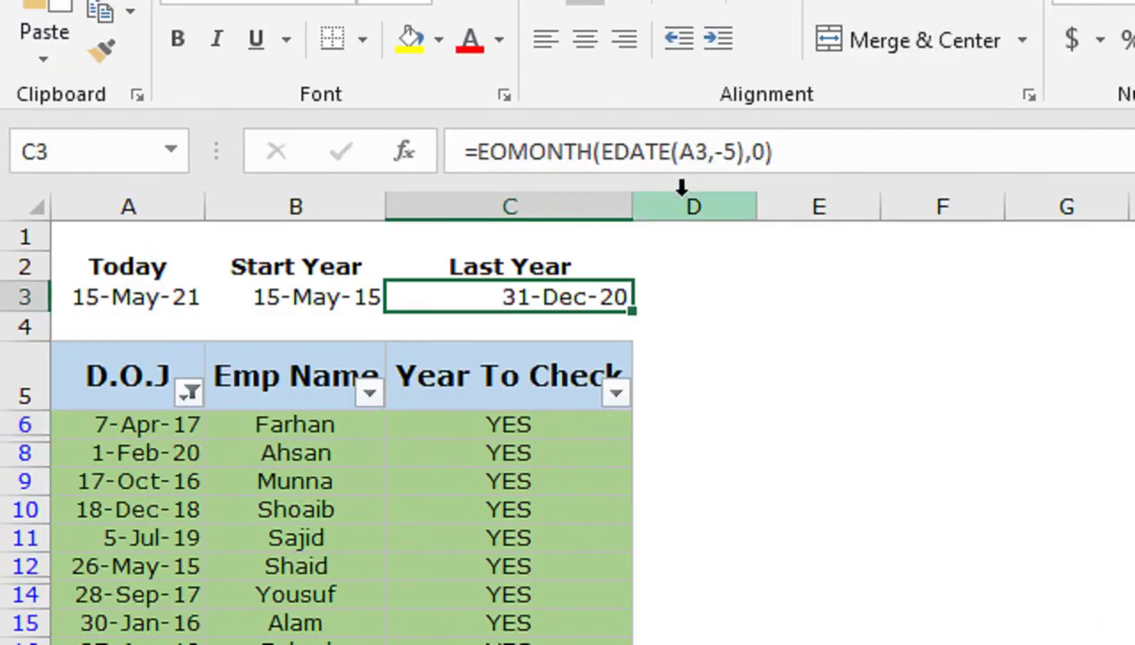
# - Change C6's upper bound to EOMONTH(EDATE(TODAY(),-5),0)
pyautogui.doubleClick(558, 384)
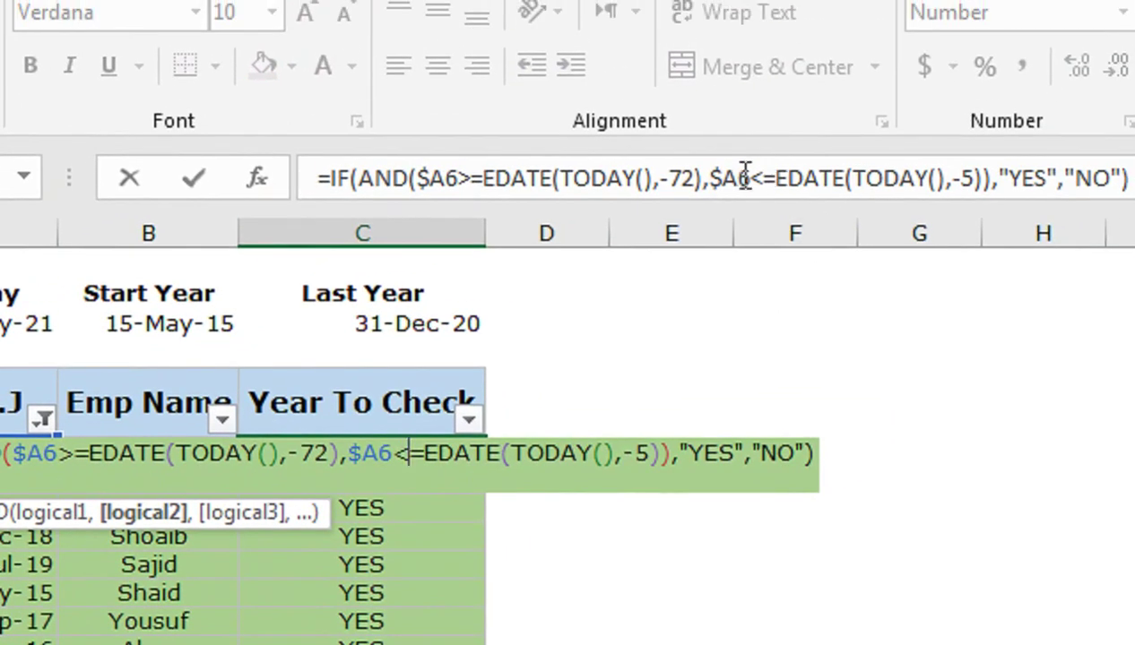
pyautogui.click(776, 178)
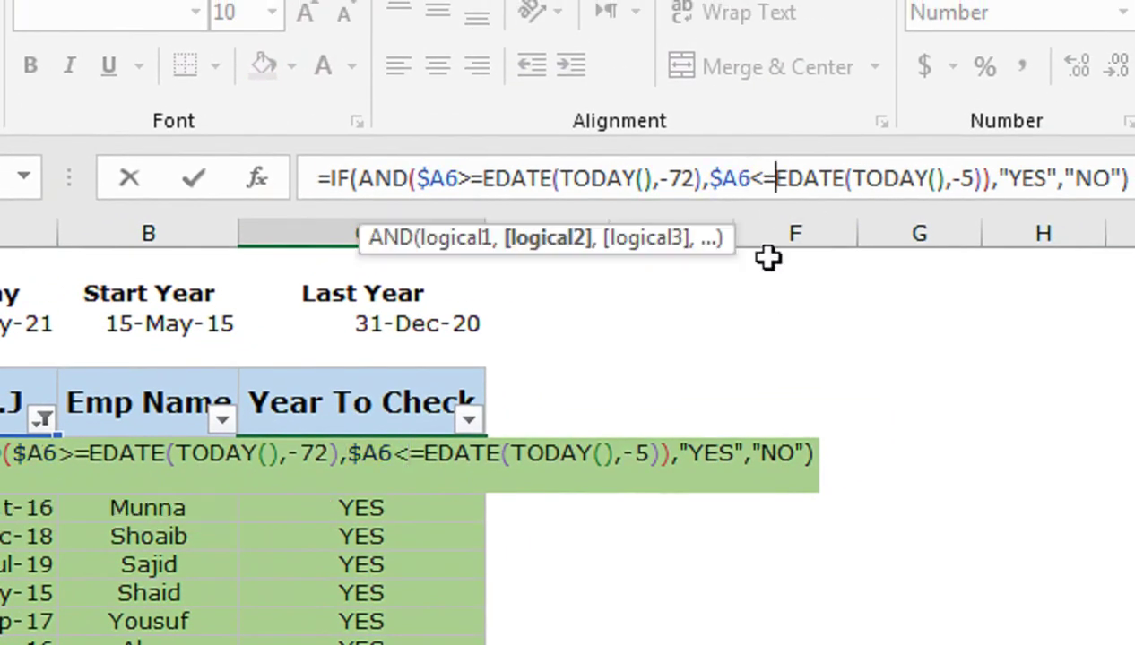
pyautogui.write('EO')
pyautogui.press('Tab')
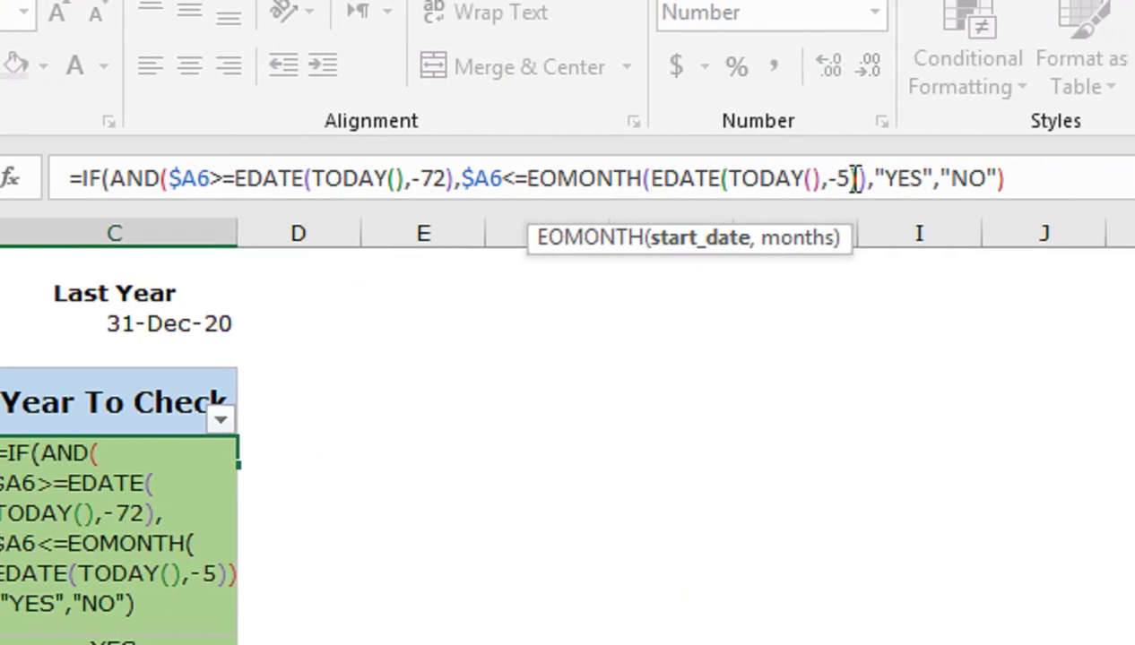
pyautogui.write(')')
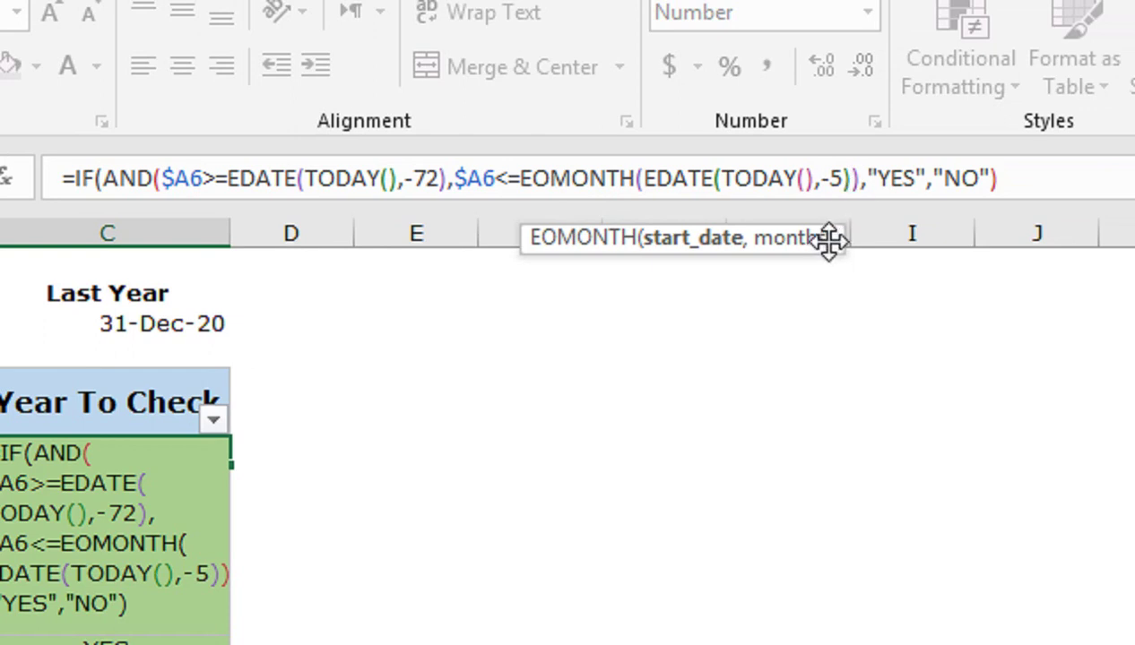
pyautogui.write(',0')
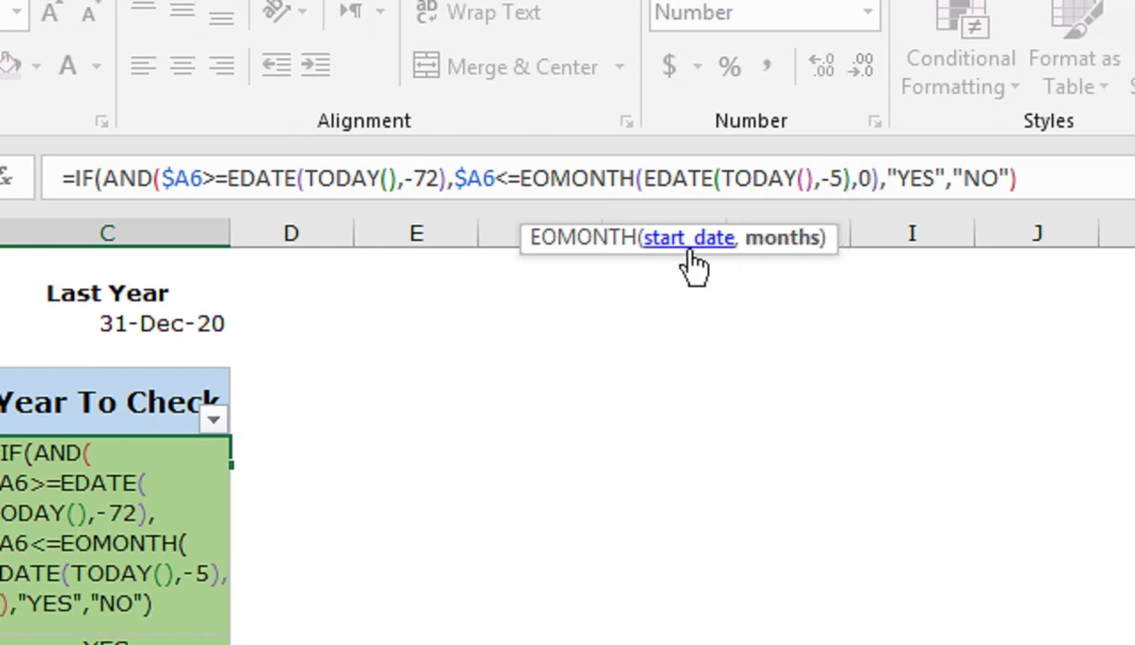
pyautogui.write(')')
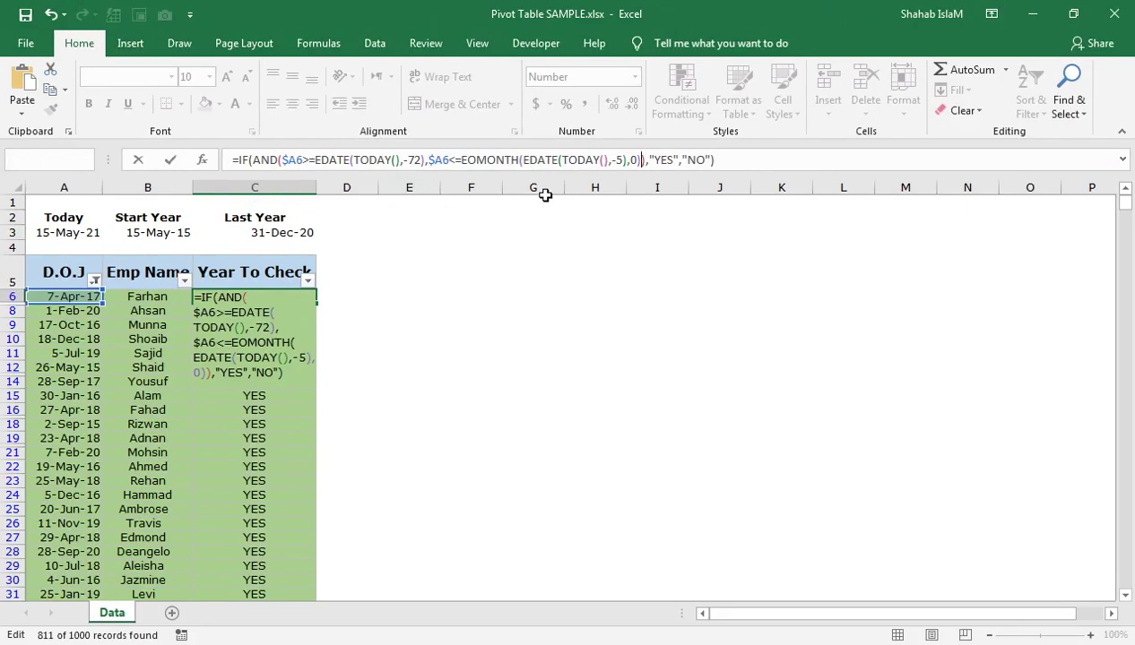
pyautogui.press('Return')
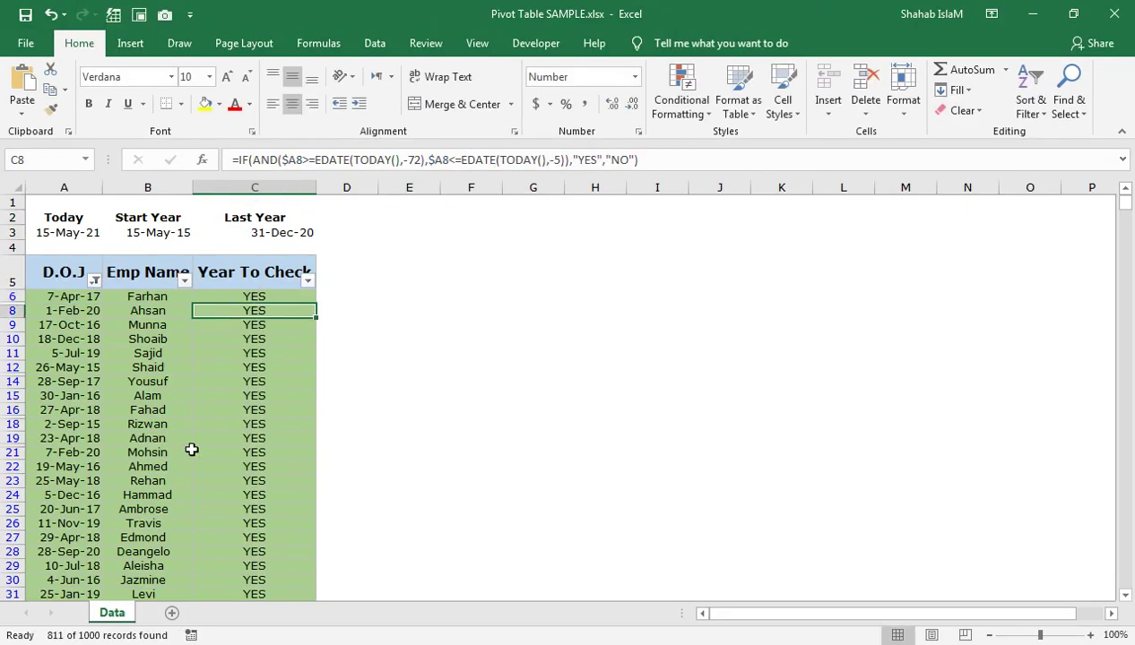
pyautogui.scroll(-3, 190, 458)
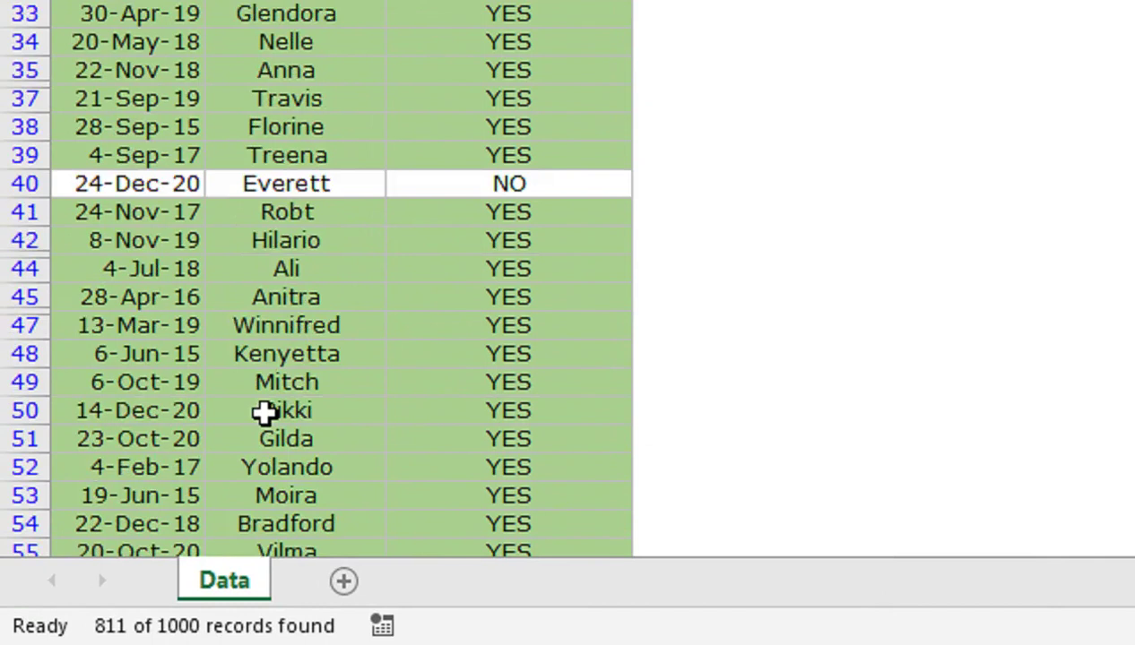
# - Fill C6's EOMONTH-based formula down the Year To Check column using the fill handle
pyautogui.scroll(-5, 265, 411)
pyautogui.scroll(-7, 266, 411)
pyautogui.scroll(-5, 266, 410)
pyautogui.scroll(-2, 224, 409)
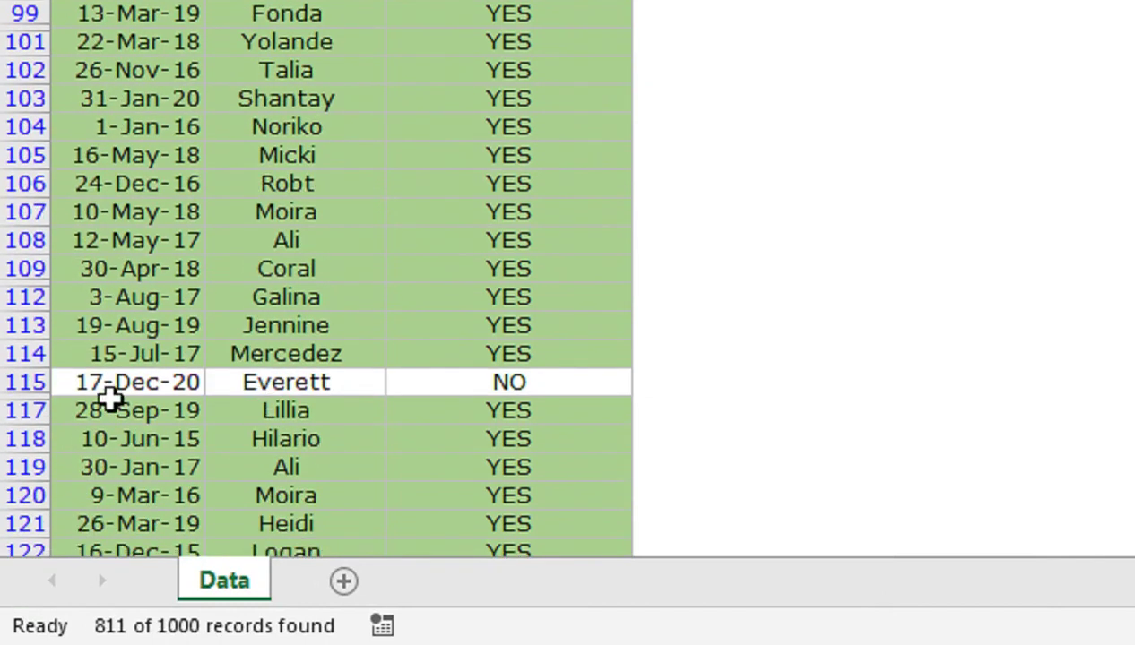
pyautogui.scroll(6, 223, 395)
pyautogui.scroll(6, 229, 389)
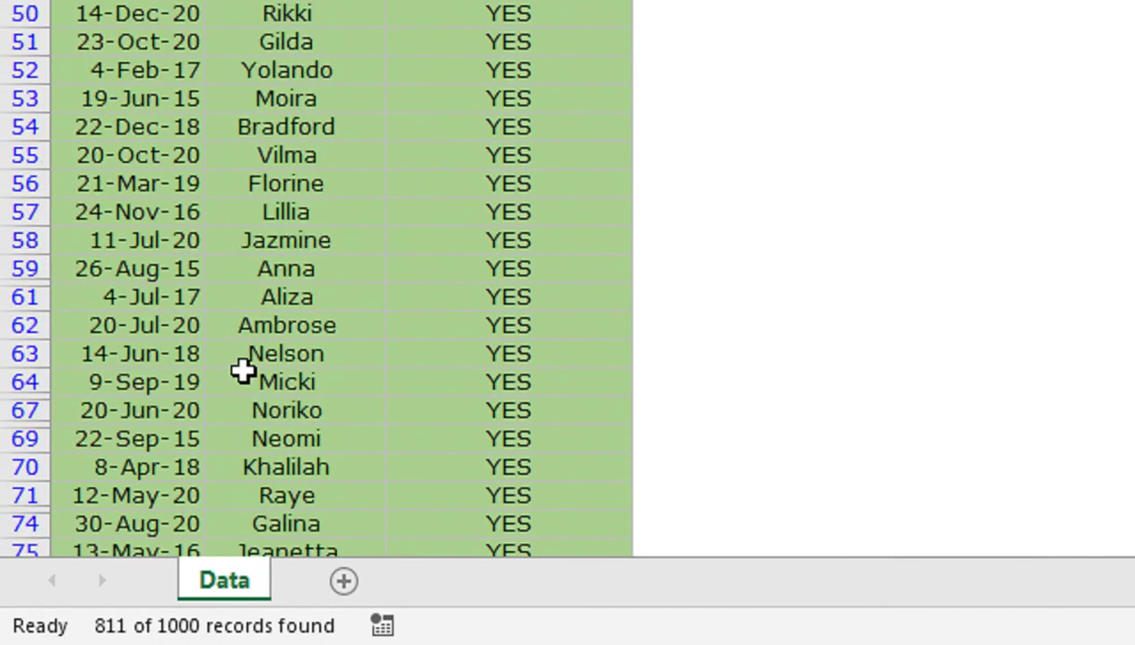
pyautogui.scroll(10, 242, 372)
pyautogui.scroll(1, 291, 291)
pyautogui.scroll(2, 468, 218)
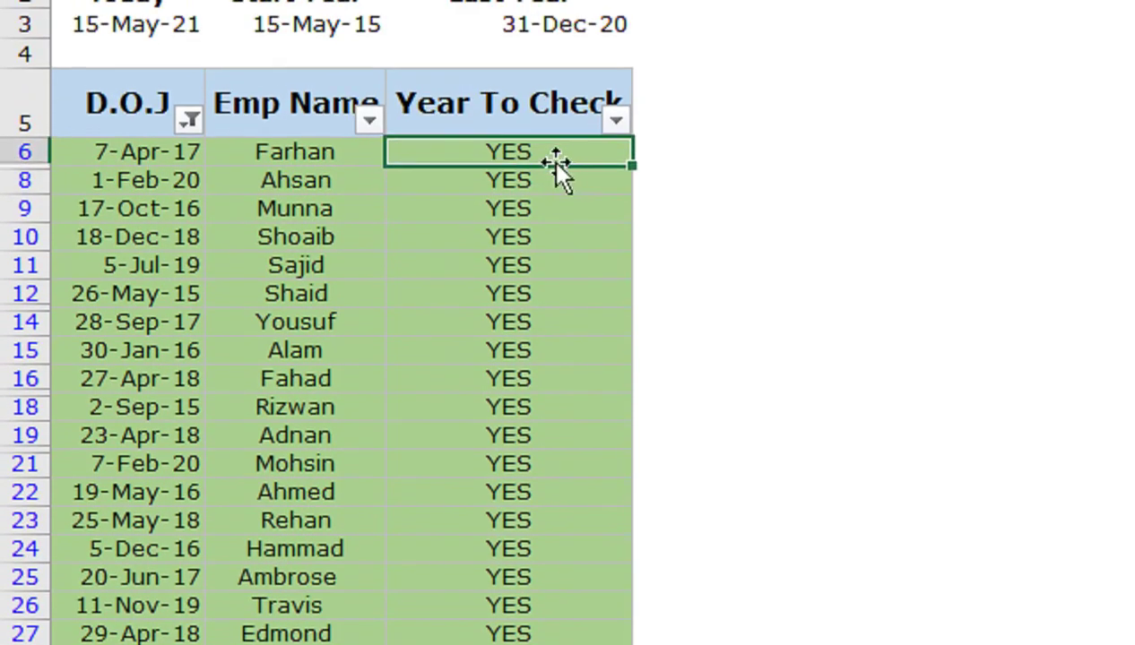
pyautogui.doubleClick(631, 177)
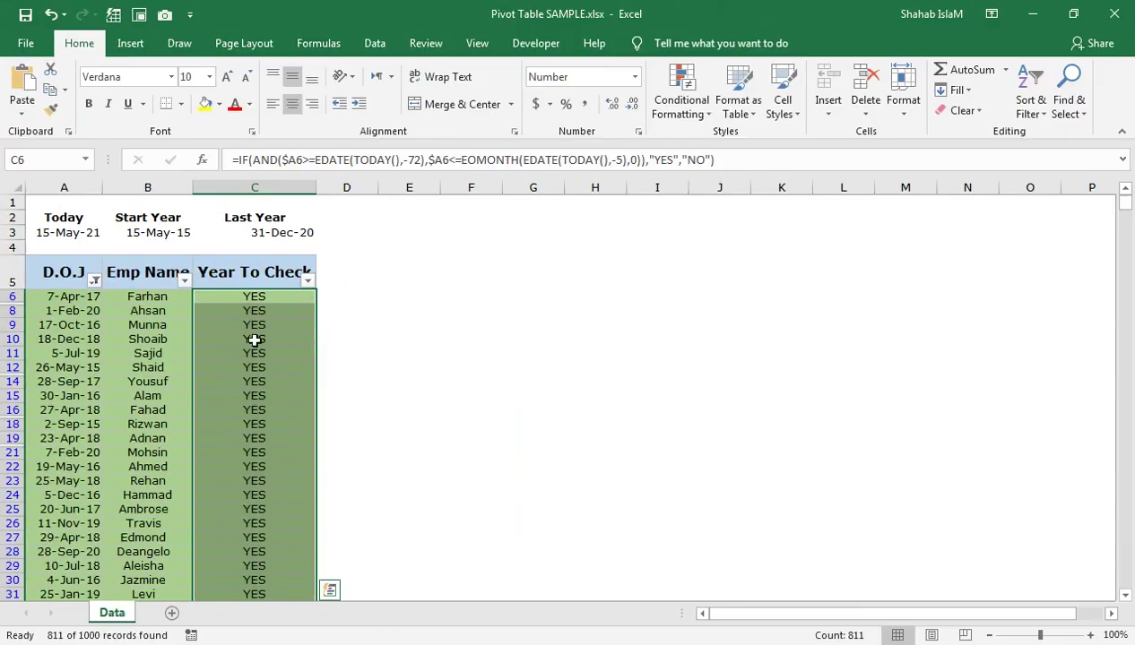
pyautogui.scroll(-5, 254, 341)
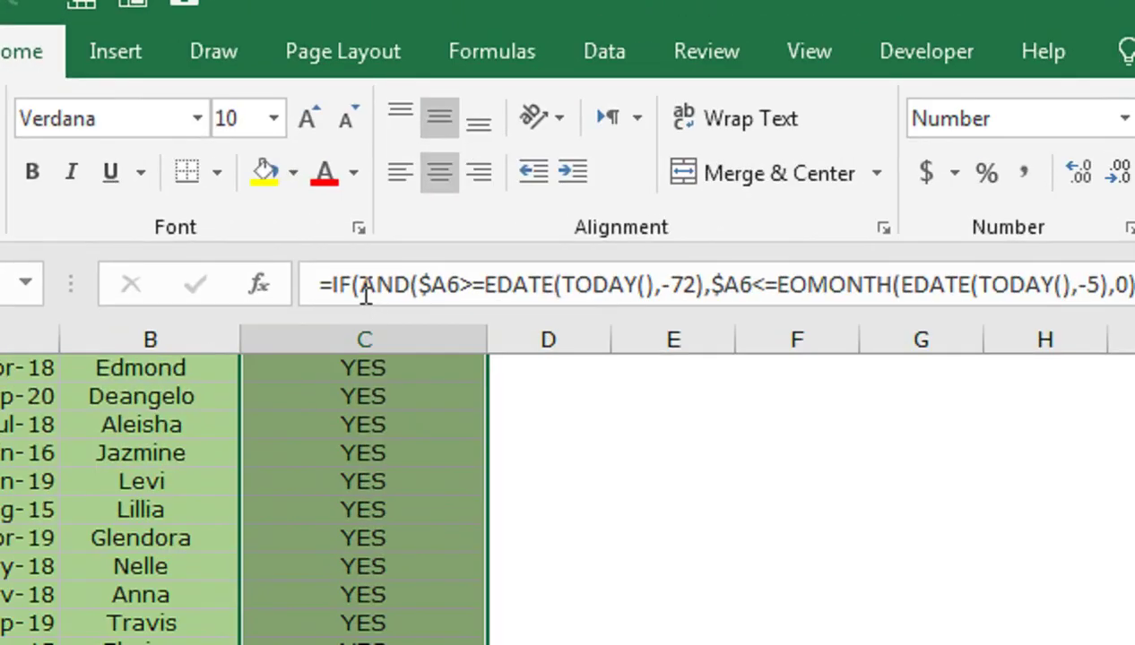
# - Recommit C6's end-of-month formula and select the data range A6:C1005
pyautogui.moveTo(363, 289)
pyautogui.mouseDown()
pyautogui.moveTo(720, 292)
pyautogui.moveTo(962, 318)
pyautogui.moveTo(856, 287)
pyautogui.mouseUp()
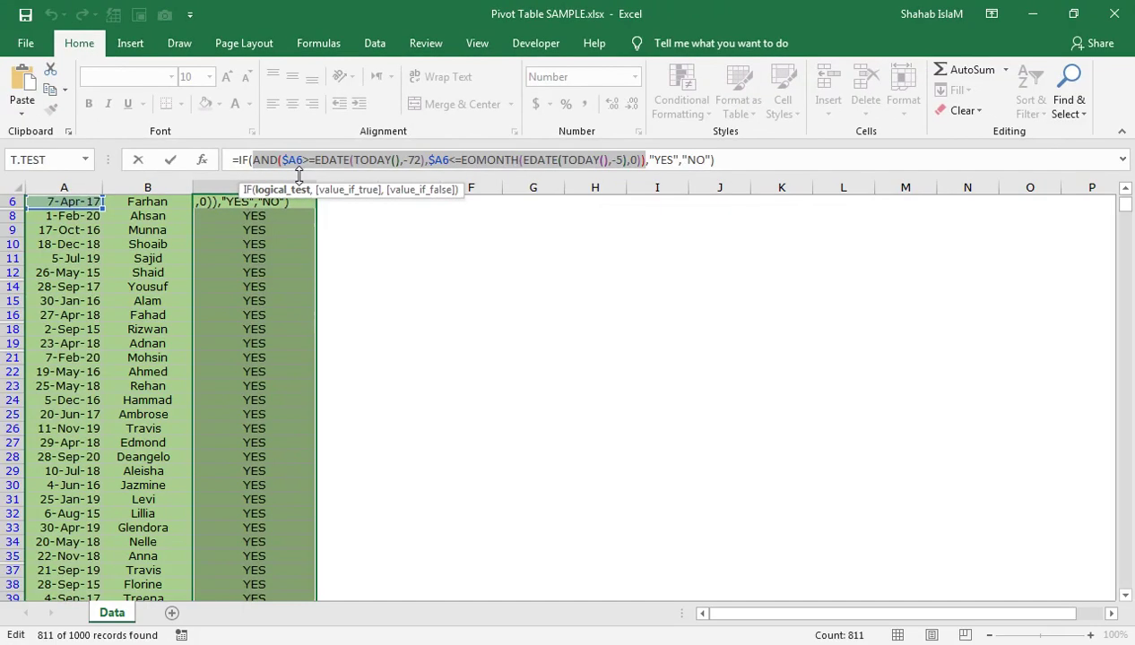
pyautogui.press('Return')
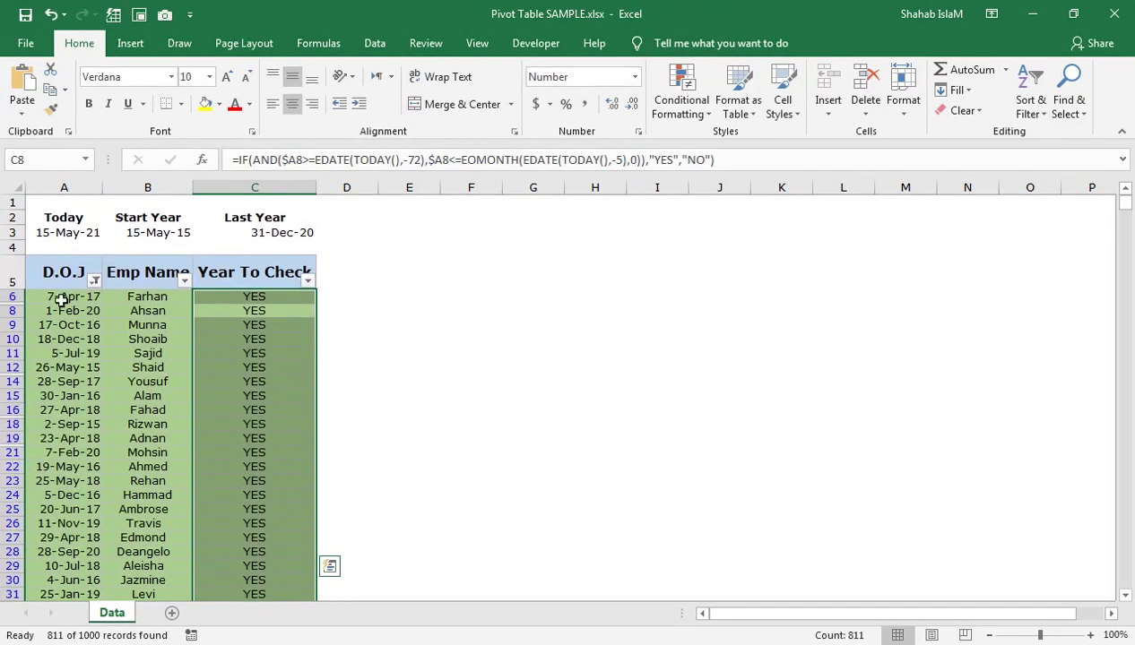
pyautogui.click(61, 301)
pyautogui.hotkey('ctrl', 'shift', 'Right')
pyautogui.hotkey('ctrl', 'shift', 'Down')
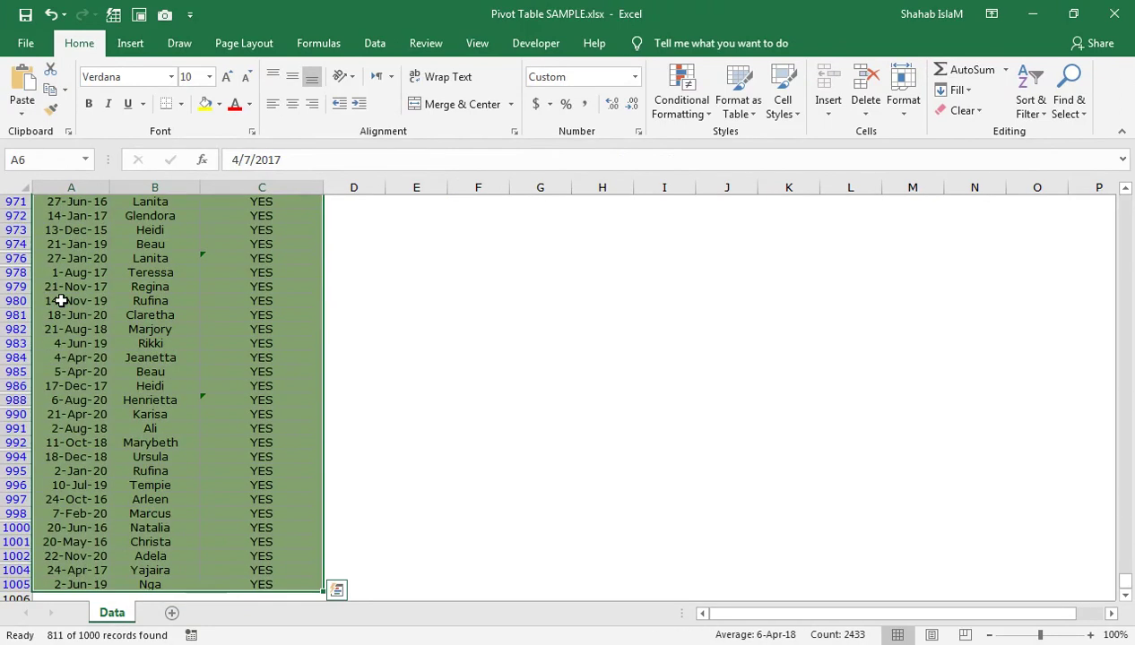
pyautogui.scroll(7, 61, 301)
pyautogui.scroll(5, 61, 301)
pyautogui.scroll(4, 61, 302)
pyautogui.scroll(6, 61, 301)
pyautogui.scroll(7, 61, 302)
pyautogui.scroll(8, 61, 301)
pyautogui.scroll(8, 61, 301)
pyautogui.scroll(7, 60, 294)
pyautogui.scroll(7, 58, 291)
pyautogui.scroll(14, 57, 291)
pyautogui.scroll(1, 61, 291)
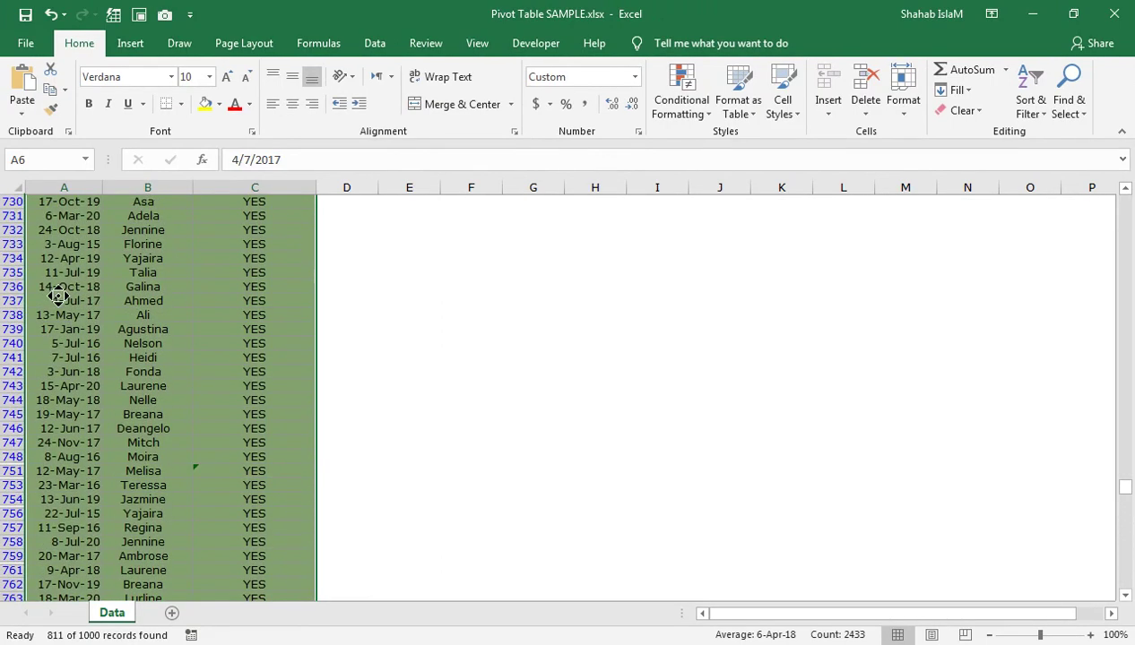
pyautogui.scroll(20, 90, 218)
pyautogui.scroll(20, 90, 218)
pyautogui.scroll(20, 90, 218)
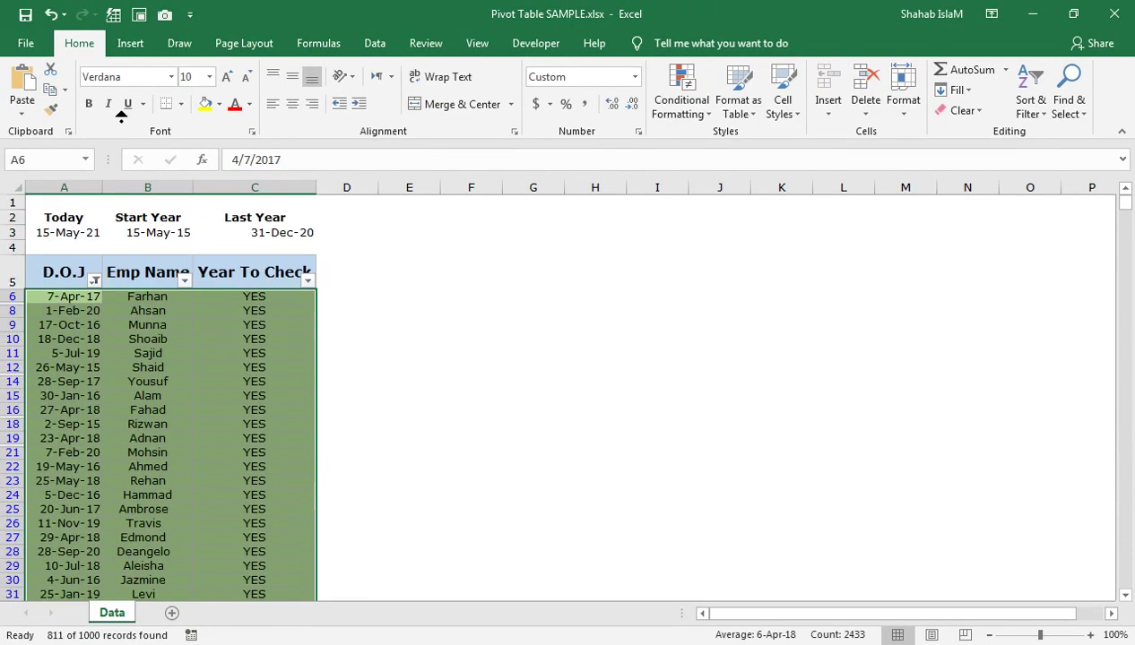
pyautogui.hscroll(2, 357, 198)
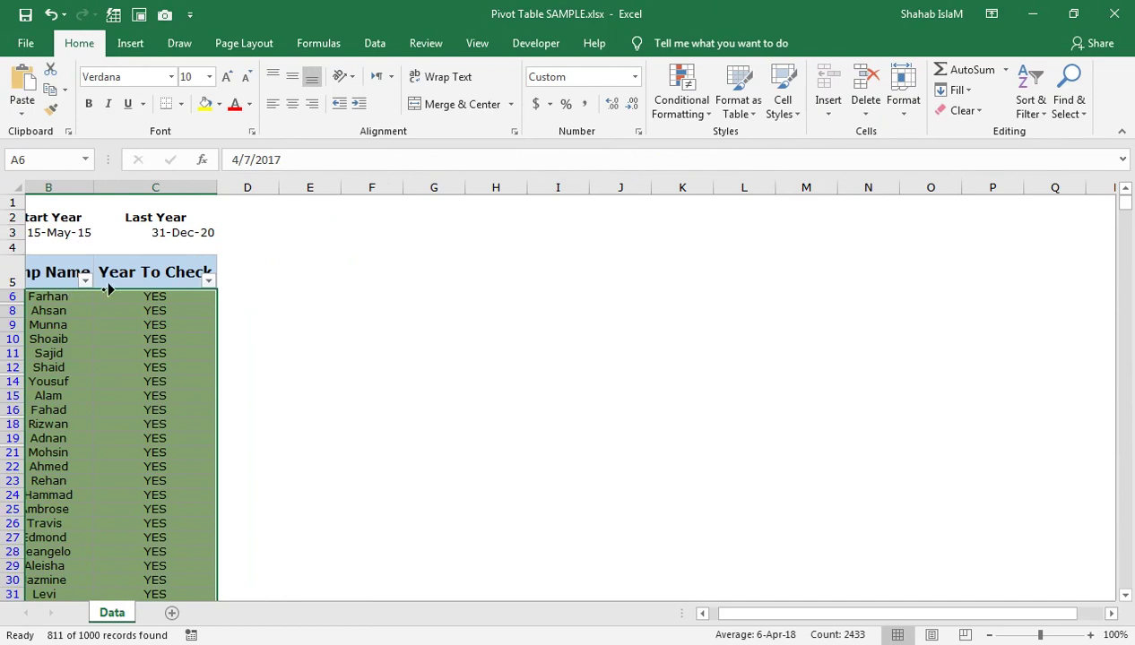
pyautogui.hscroll(20, 538, 449)
pyautogui.hscroll(20, 744, 601)
pyautogui.hscroll(20, 538, 449)
pyautogui.hscroll(10, 267, 425)
pyautogui.hscroll(-1, 2, 269)
pyautogui.scroll(1, 5, 251)
pyautogui.hscroll(-1, 3, 233)
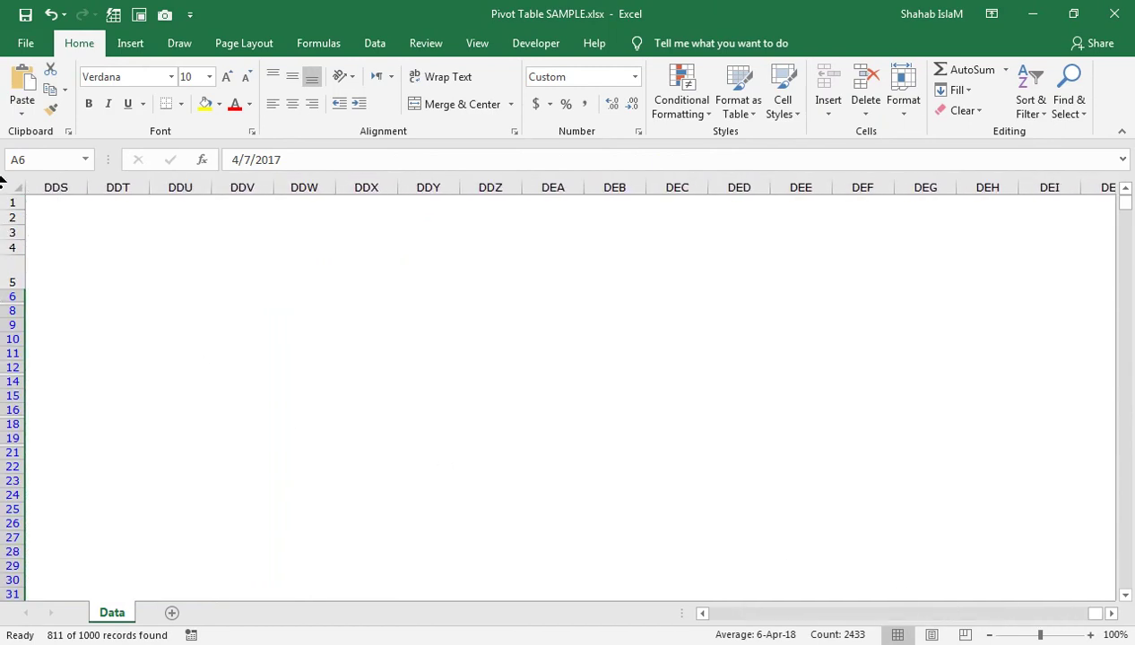
pyautogui.hscroll(-1, 2, 206)
pyautogui.scroll(-1, 212, 349)
pyautogui.hscroll(20, 108, 304)
pyautogui.scroll(1, 54, 269)
pyautogui.hscroll(1, 163, 274)
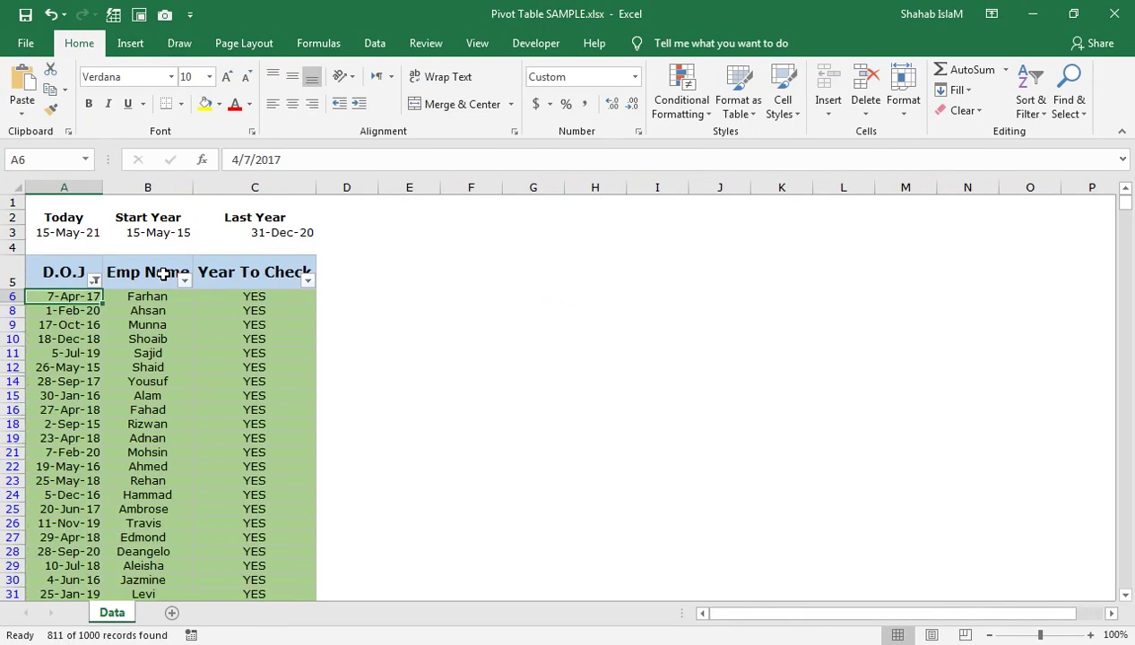
pyautogui.hotkey('ctrl', 'shift', 'Right')
pyautogui.hotkey('ctrl', 'shift', 'Down')
pyautogui.scroll(5, 166, 283)
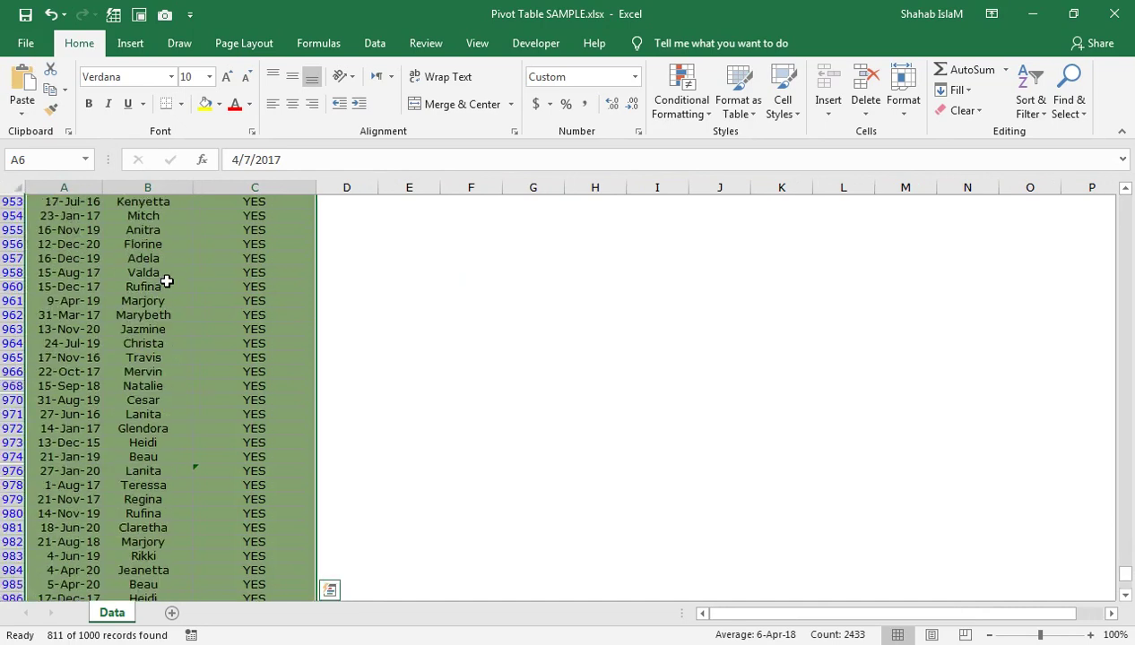
pyautogui.hotkey('ctrl', 'BackSpace')
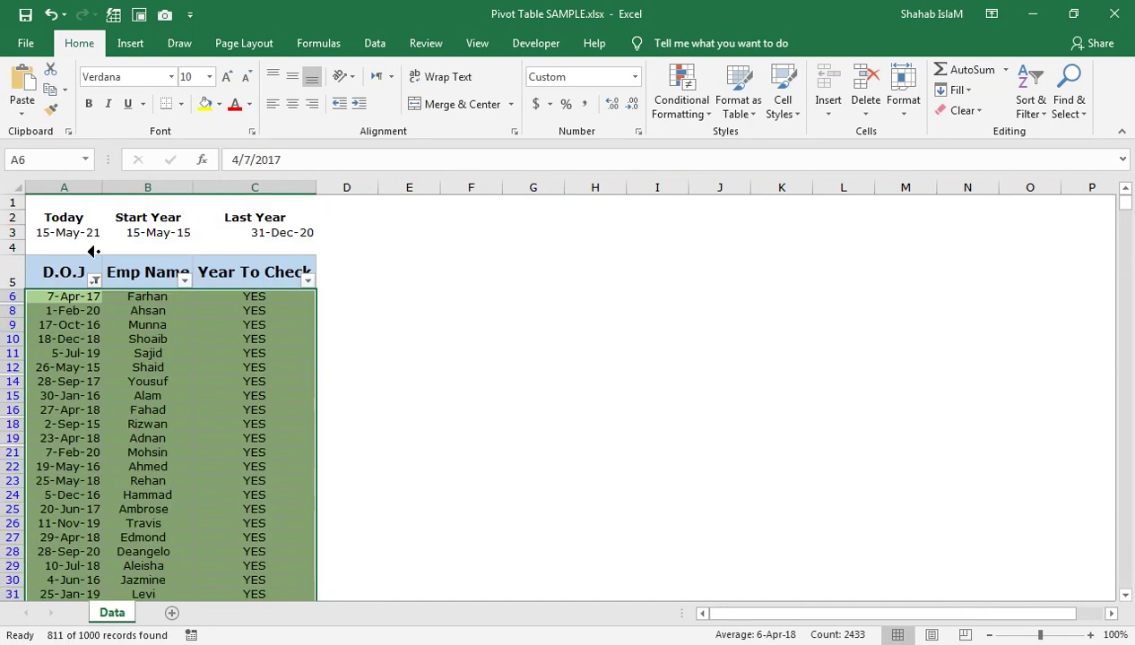
pyautogui.click(94, 280)
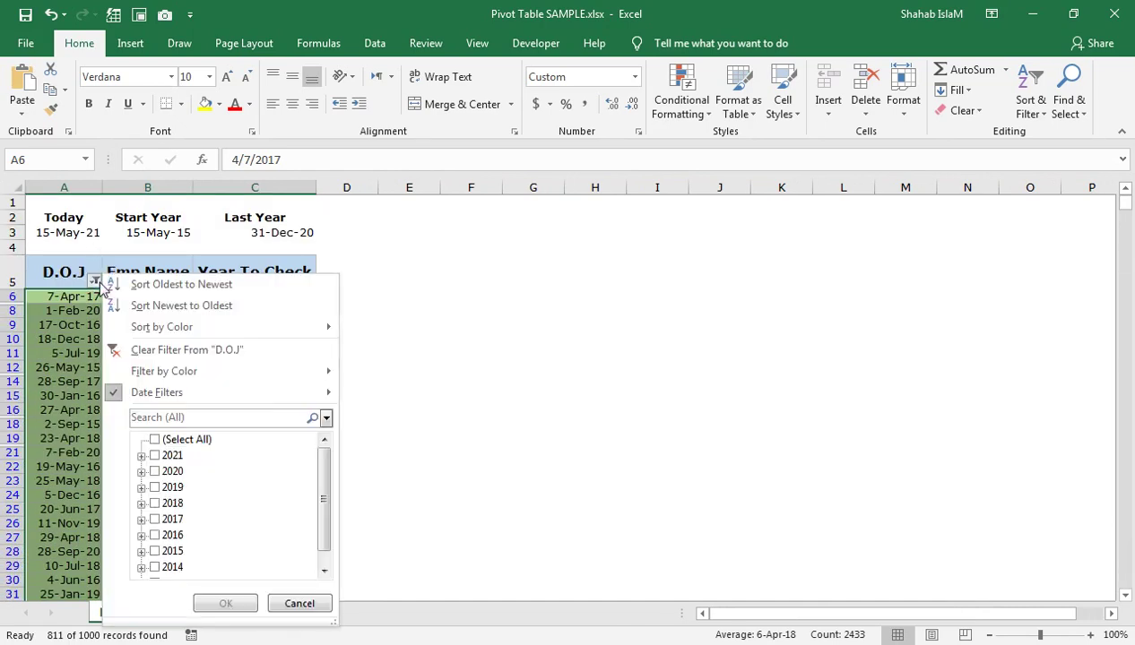
# - Clear the D.O.J filter so all 1000 employees show, then open Conditional Formatting
pyautogui.click(132, 351)
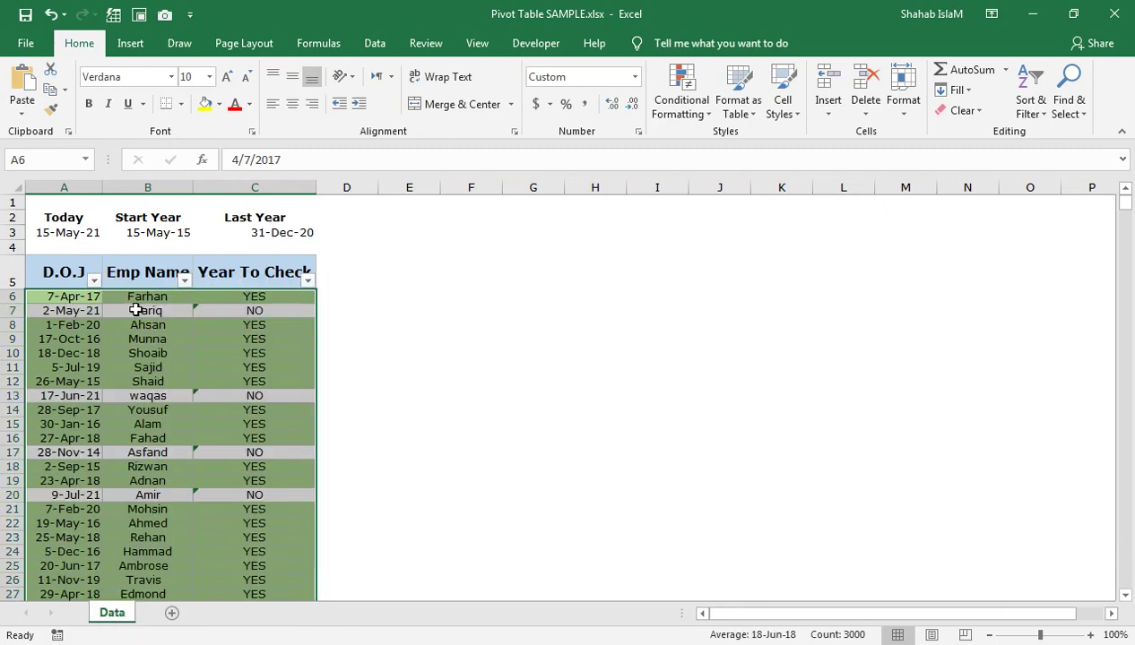
pyautogui.click(701, 112)
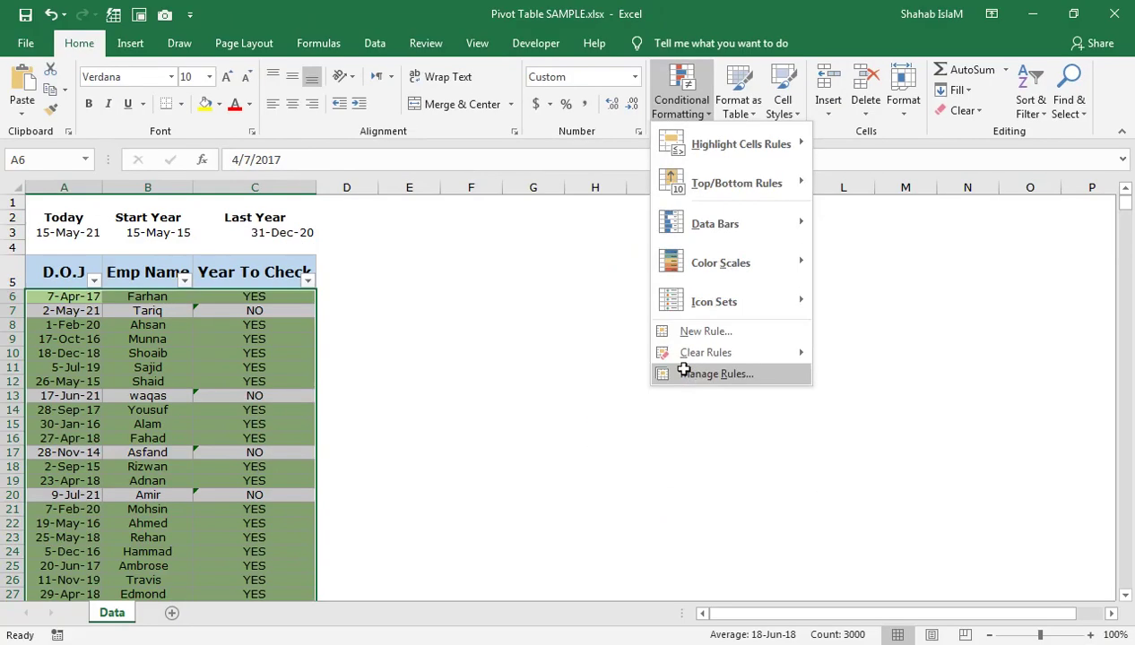
# - Edit the green highlight rule so its upper limit is EOMONTH(EDATE(TODAY(),-5),0)
pyautogui.click(574, 336)
pyautogui.click(556, 345)
pyautogui.click(602, 267)
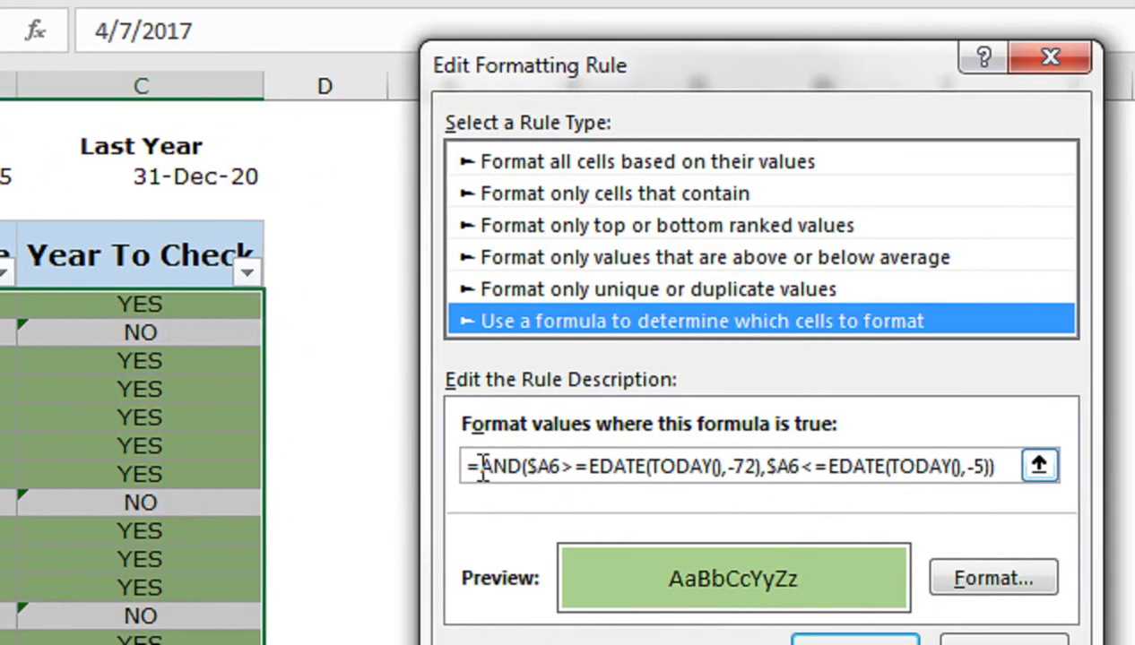
pyautogui.click(482, 468)
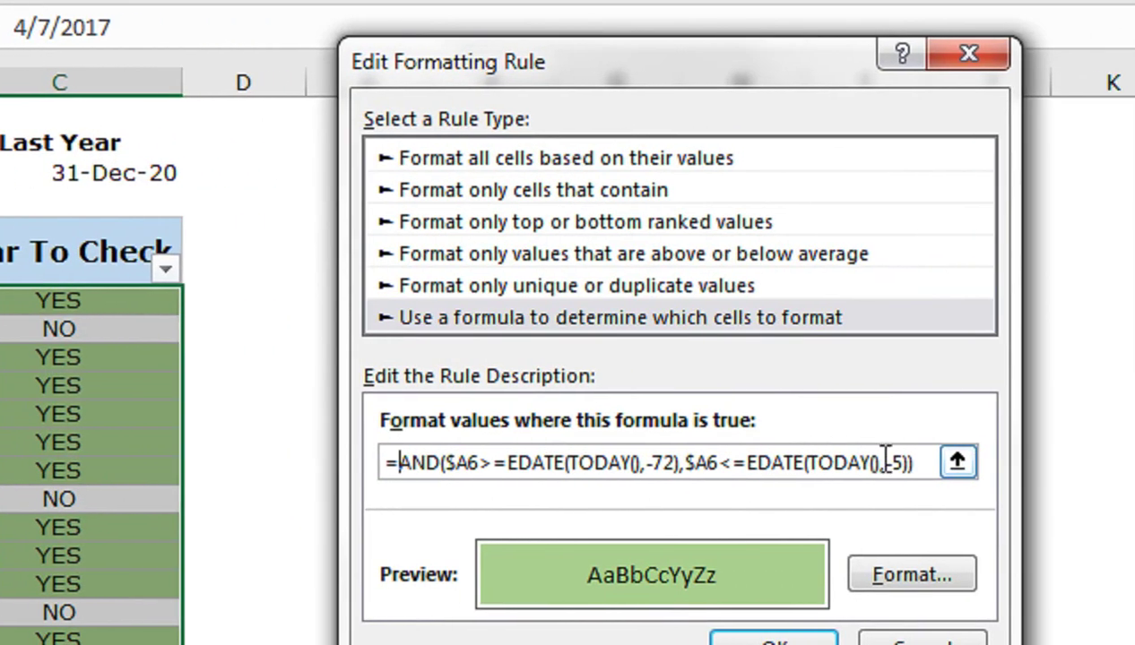
pyautogui.moveTo(852, 463); pyautogui.dragTo(397, 463)
pyautogui.click(329, 464)
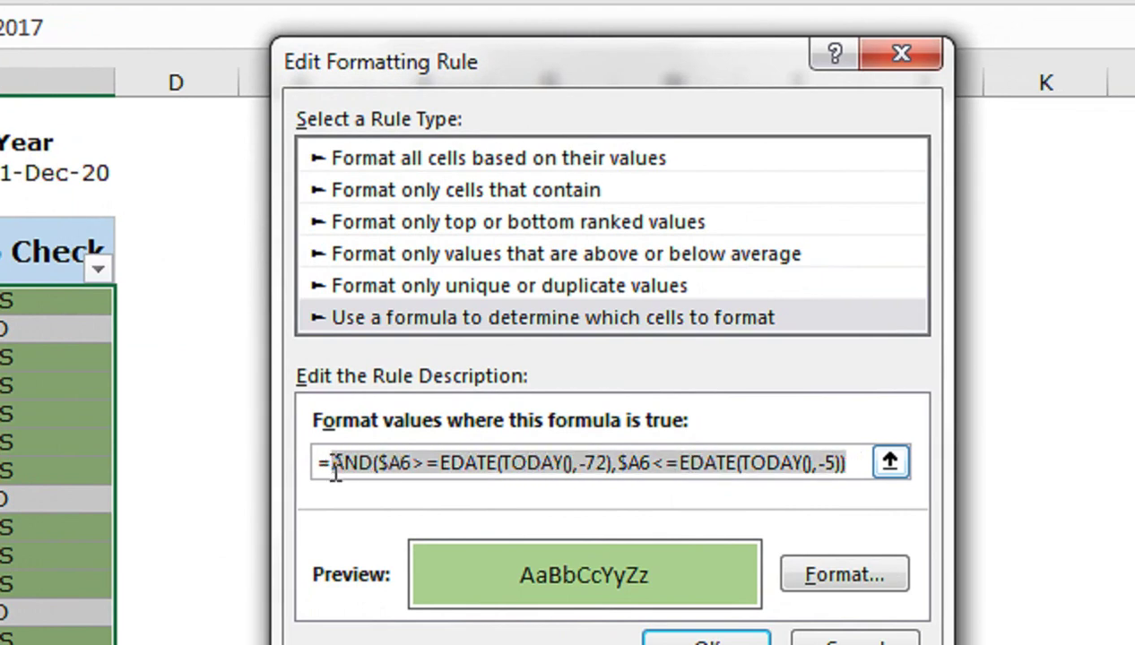
pyautogui.hotkey('shift', 'End')
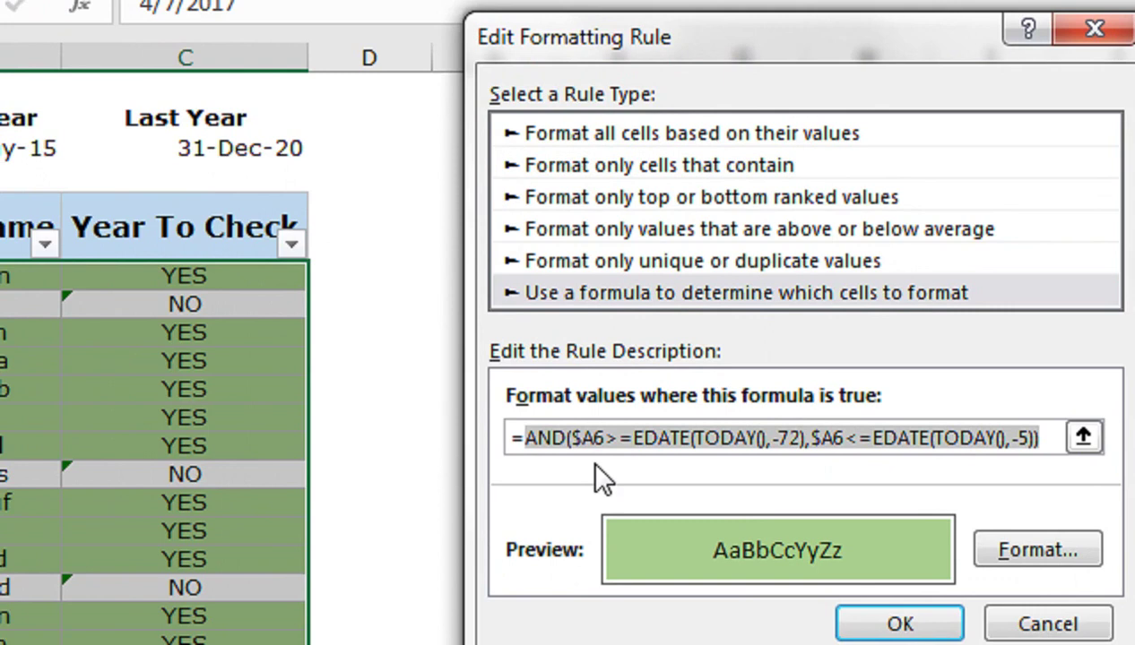
pyautogui.hotkey('ctrl', 'v')
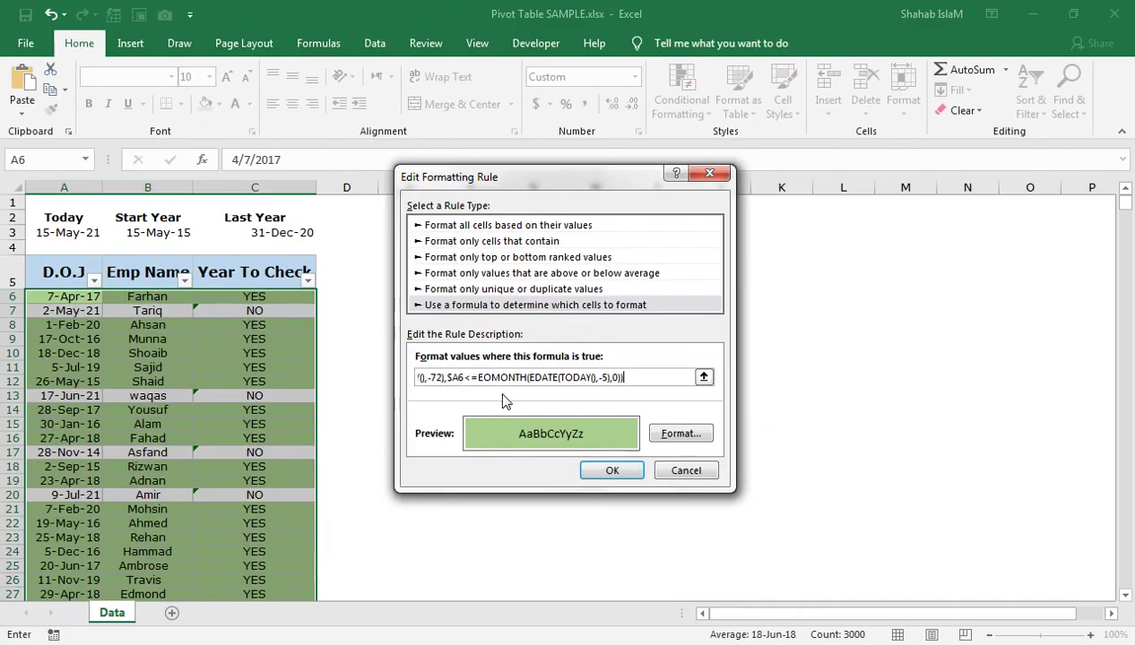
pyautogui.click(615, 473)
pyautogui.click(802, 444)
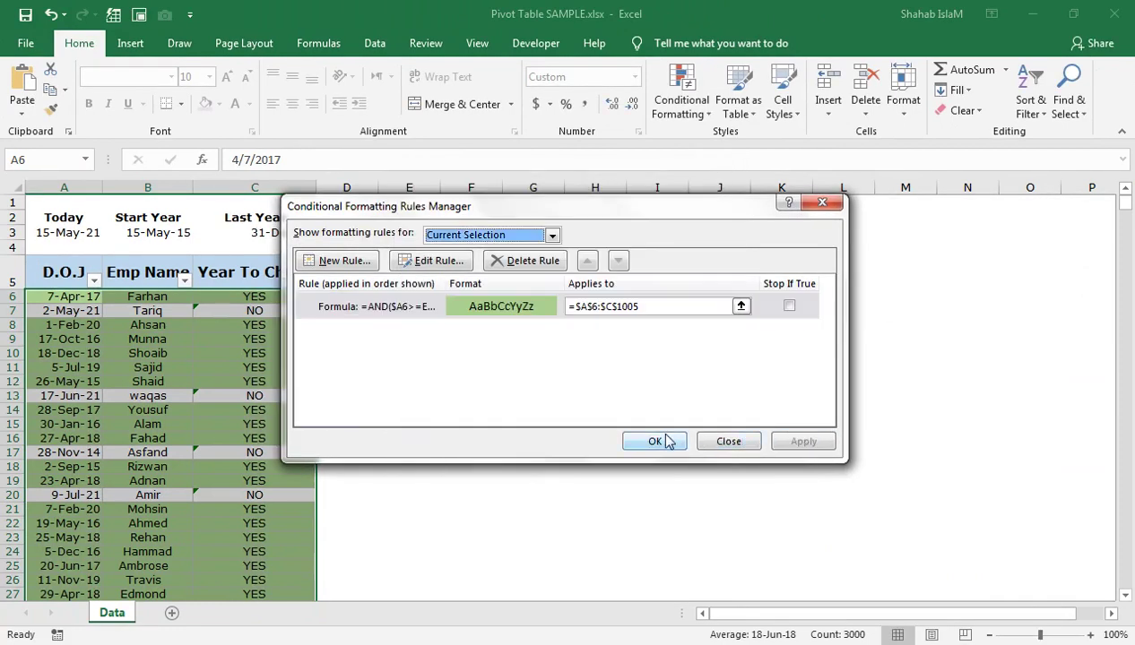
pyautogui.click(654, 441)
pyautogui.click(93, 280)
pyautogui.moveTo(224, 392)
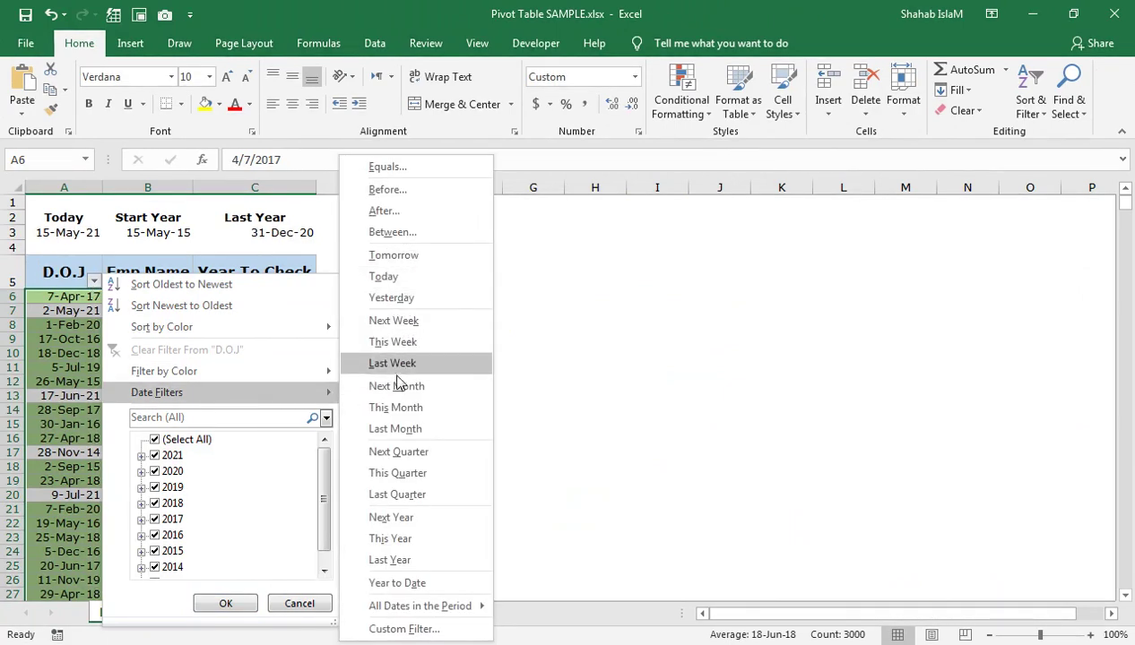
# - Apply a D.O.J Between filter from 5/15/2015 to 12/31/2020, correcting the mistyped start year
pyautogui.click(395, 232)
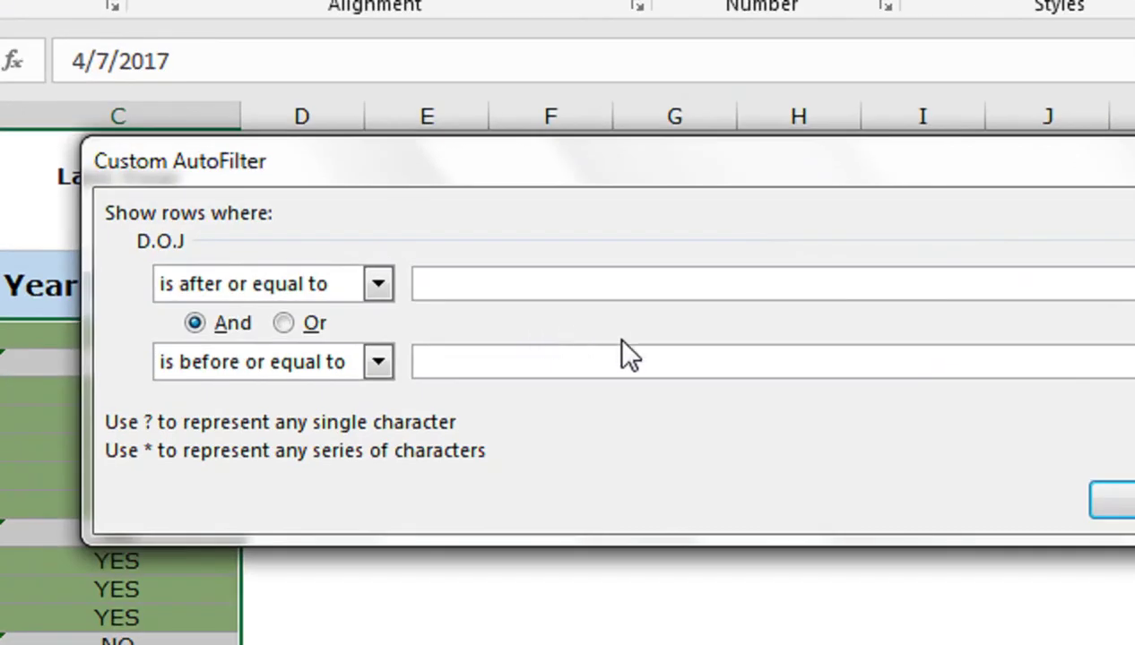
pyautogui.write('5/15/2020')
pyautogui.click(585, 361)
pyautogui.write('12/31/2020')
pyautogui.click(537, 282)
pyautogui.press('BackSpace')
pyautogui.press('BackSpace')
pyautogui.write('15')
pyautogui.click(519, 362)
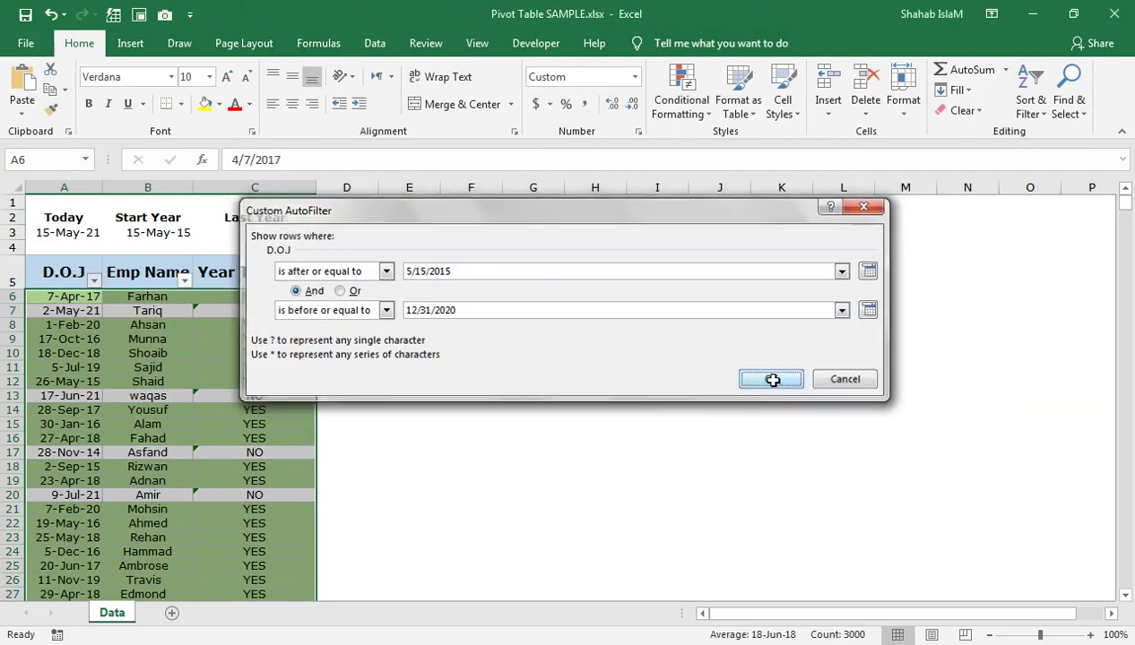
pyautogui.click(770, 379)
# - Review the 811 filtered rows, all YES and shaded green, then clear the range selection
pyautogui.scroll(-5, 179, 384)
pyautogui.scroll(-1, 170, 394)
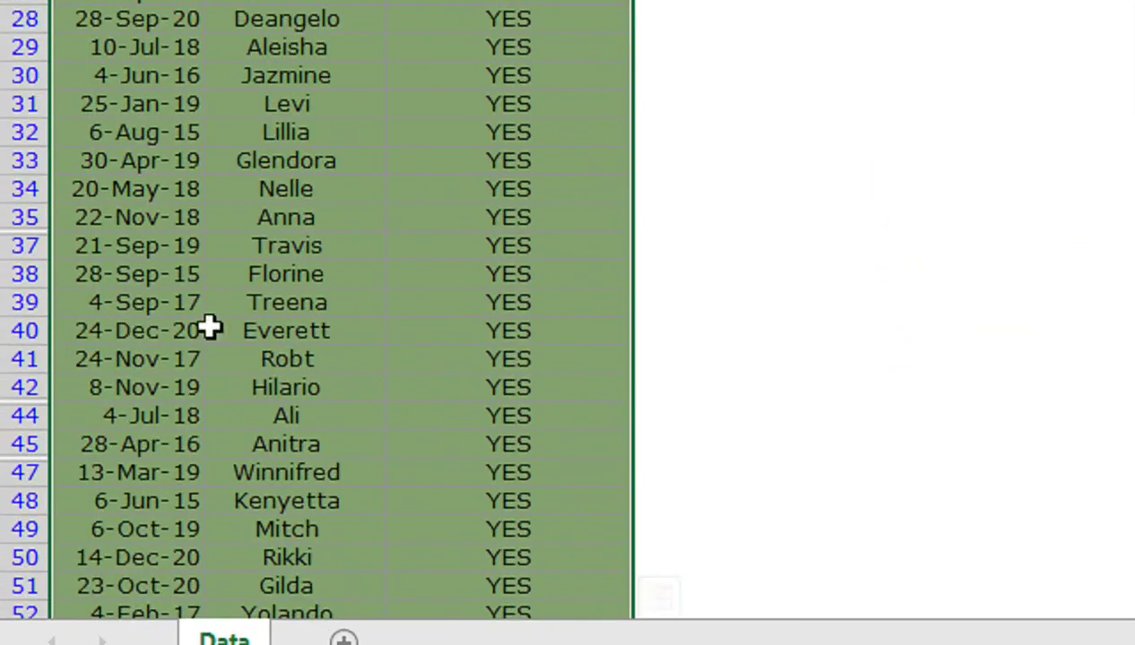
pyautogui.scroll(-2, 125, 448)
pyautogui.scroll(-6, 162, 453)
pyautogui.scroll(2, 162, 452)
pyautogui.scroll(7, 172, 451)
pyautogui.scroll(3, 139, 471)
pyautogui.click(150, 380)
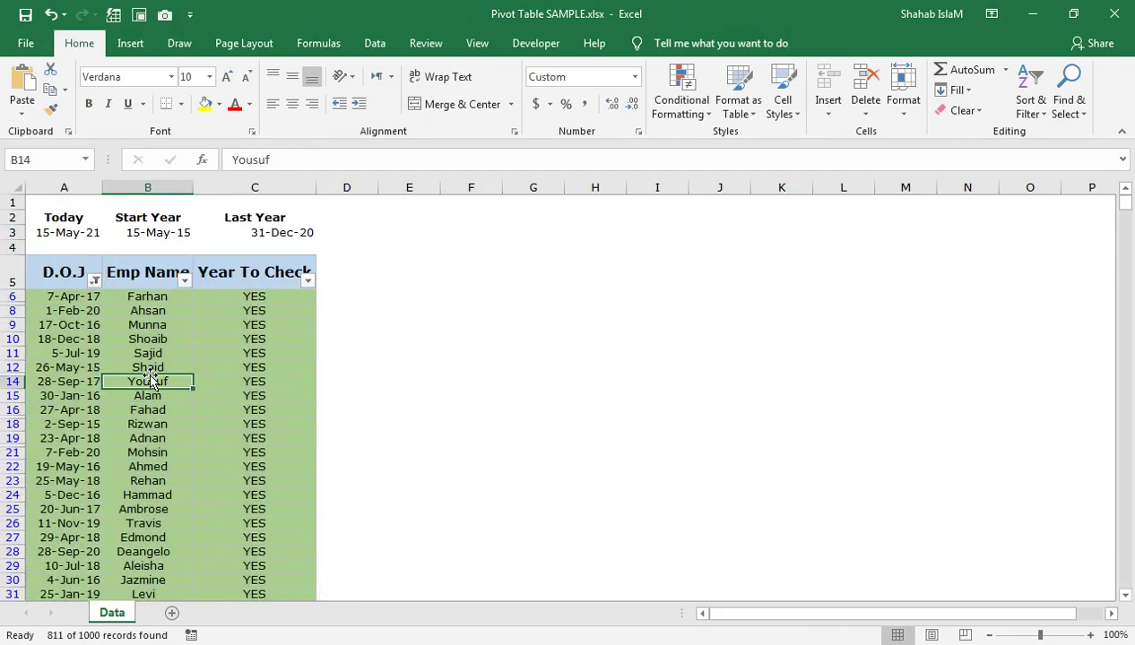